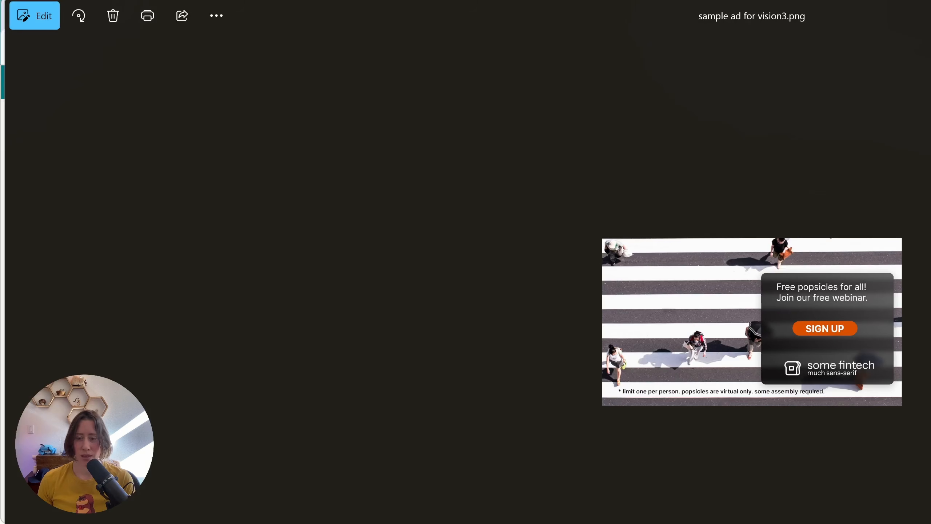
Step: Upload the image "sample ad for vision3.png" to the Media library on the Demo Site and dismiss the upload notification
left_click_drag(904, 17, 586, 1)
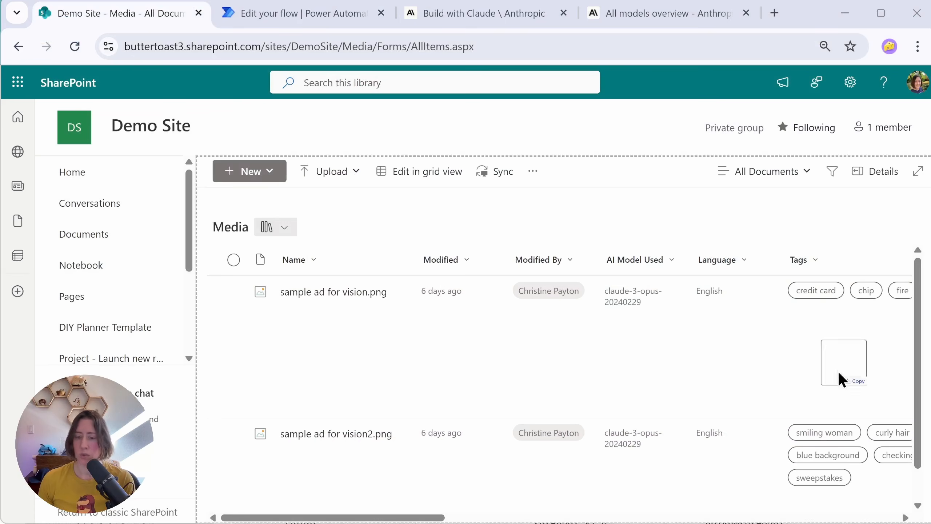
left_click_drag(840, 371, 386, 361)
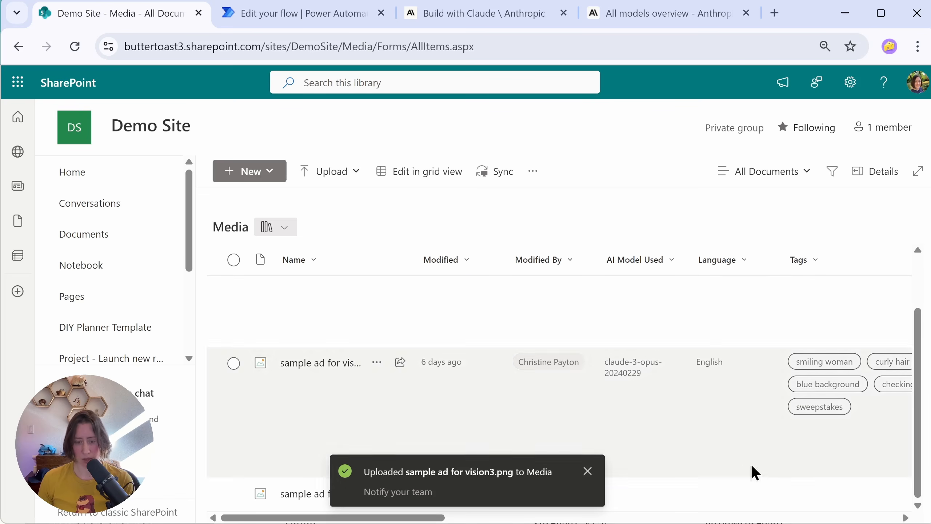
left_click(588, 482)
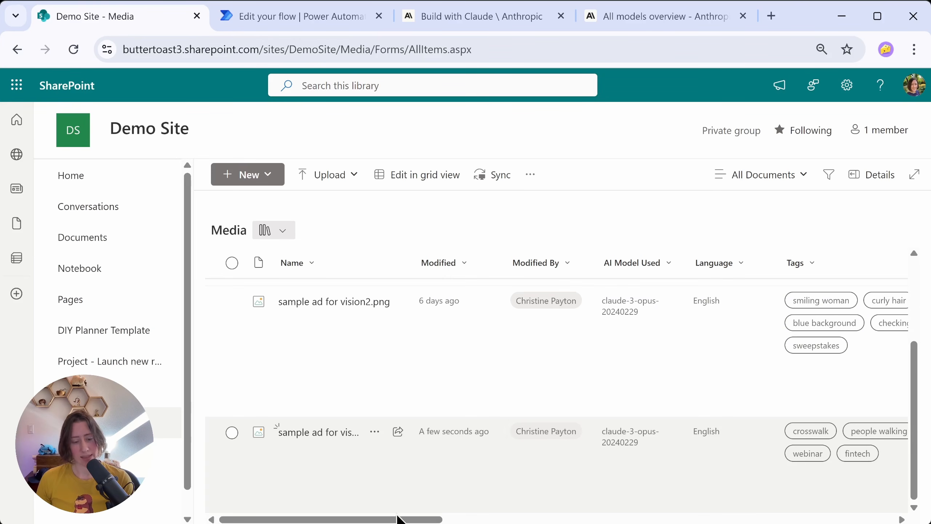
Step: Examine the AI-filled columns for "sample ad for vision3.png" in the Media library, from model and tags through to compliance score
left_click_drag(402, 520, 406, 521)
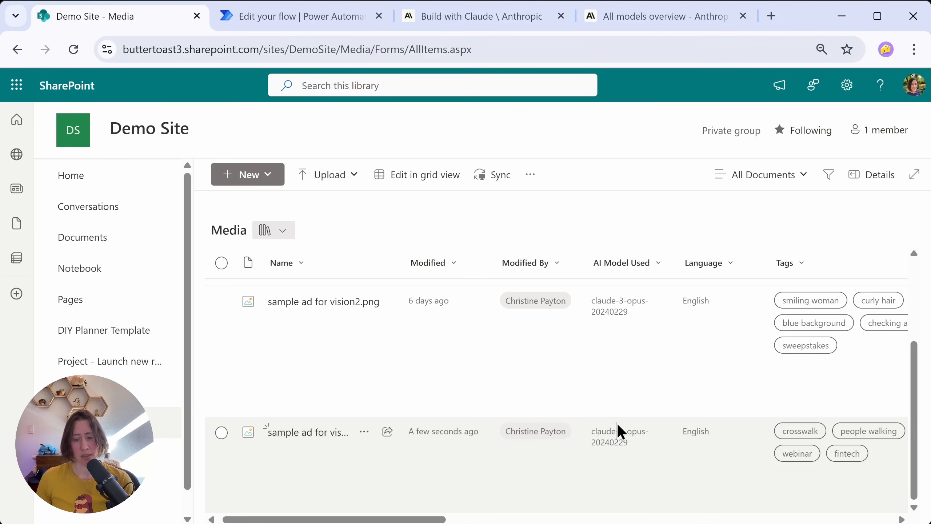
left_click_drag(406, 520, 487, 520)
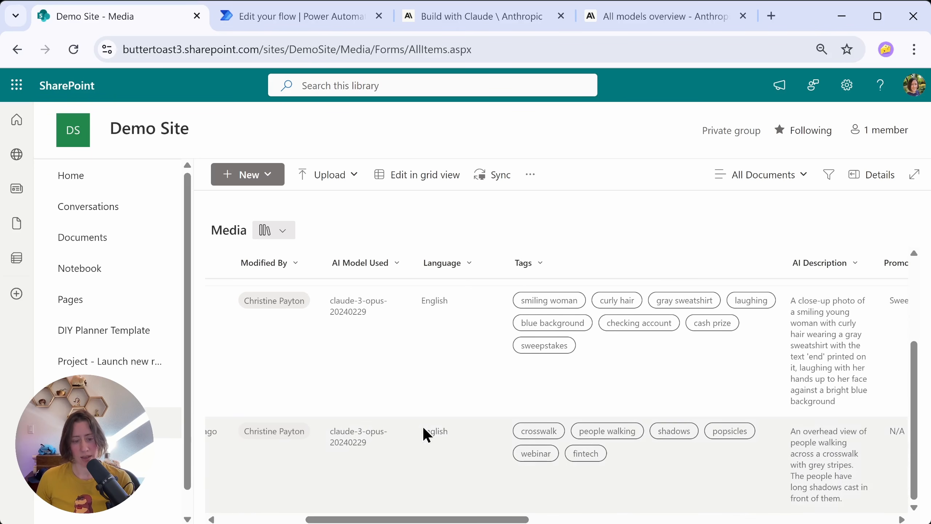
left_click_drag(504, 520, 551, 521)
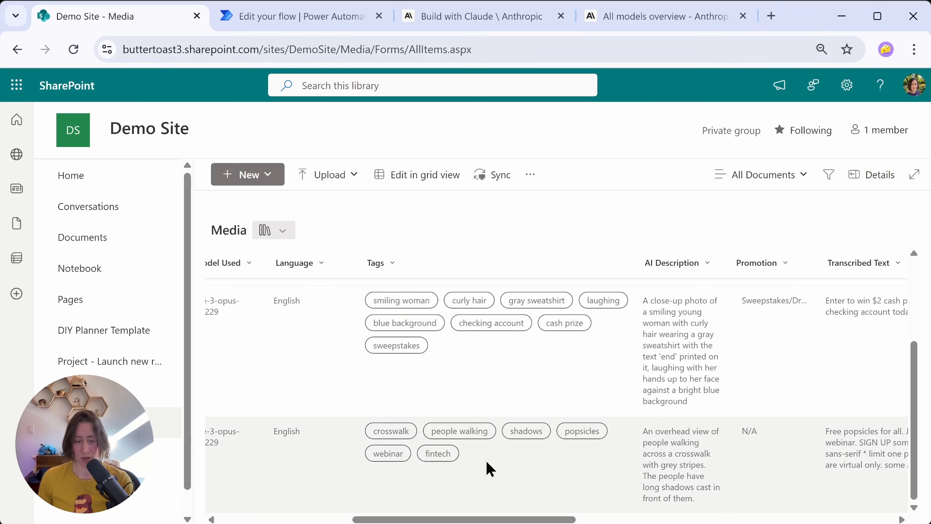
scroll(486, 460, "right", 3)
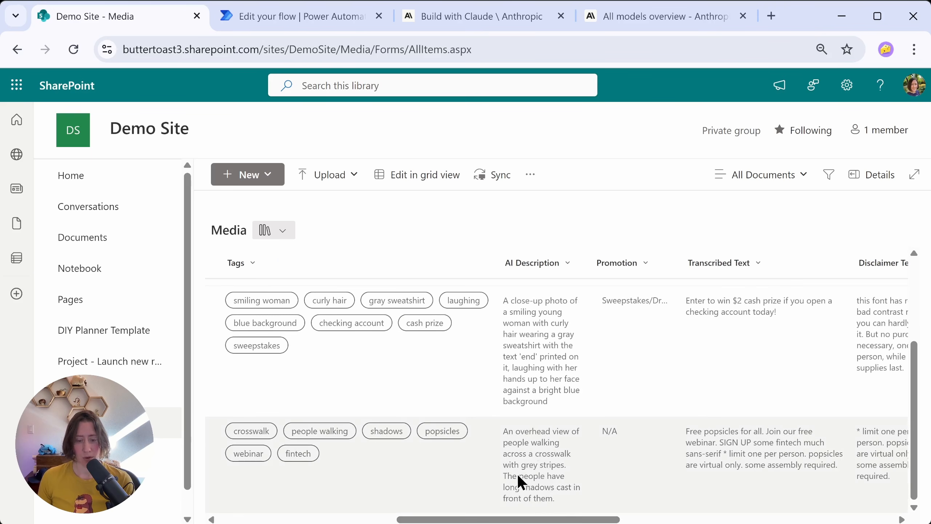
scroll(562, 487, "right", 3)
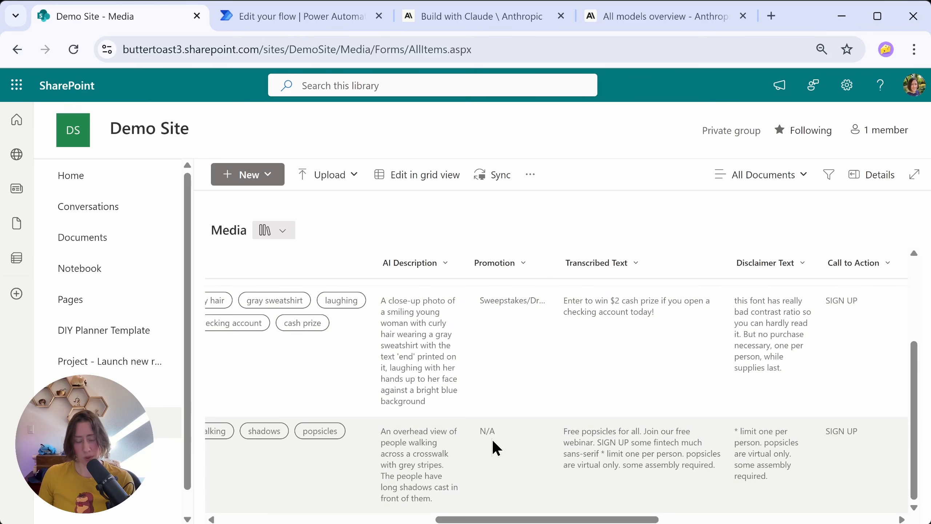
scroll(492, 439, "left", 1)
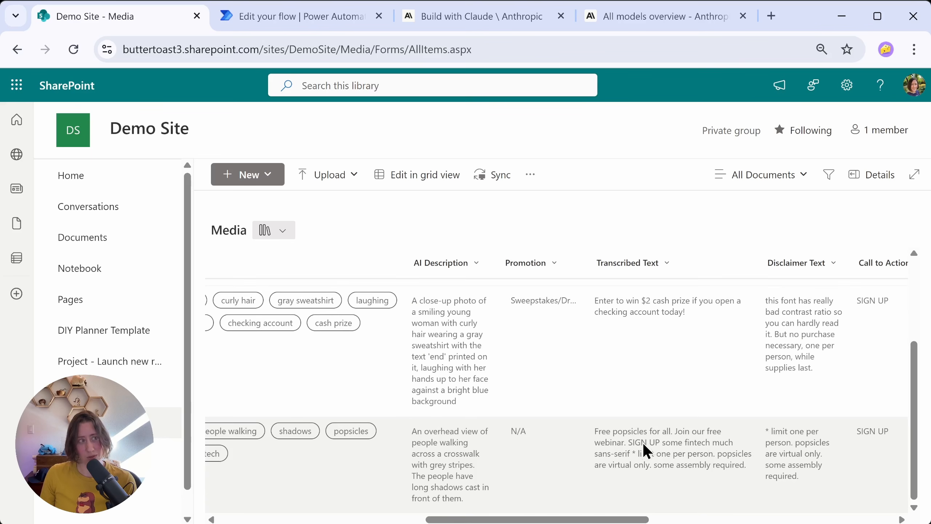
scroll(623, 443, "right", 6)
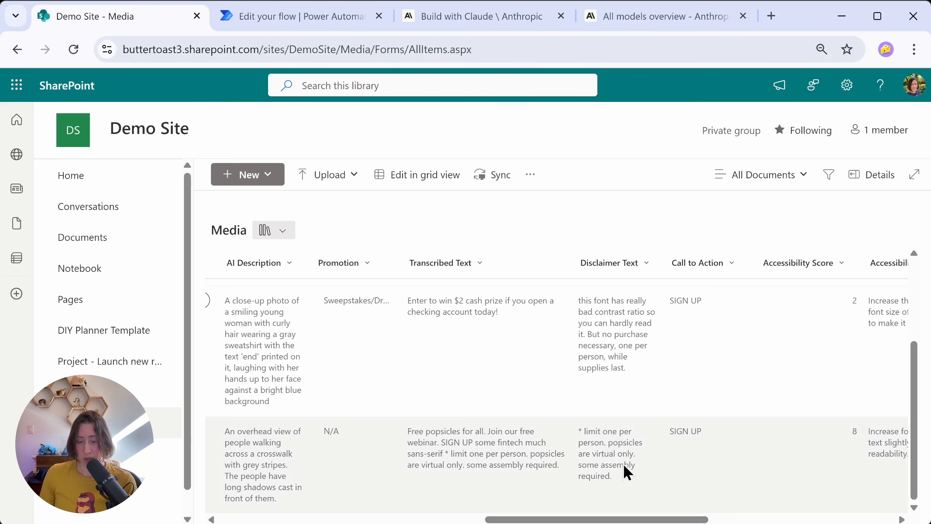
scroll(623, 465, "right", 4)
left_click_drag(707, 519, 711, 519)
scroll(495, 427, "right", 6)
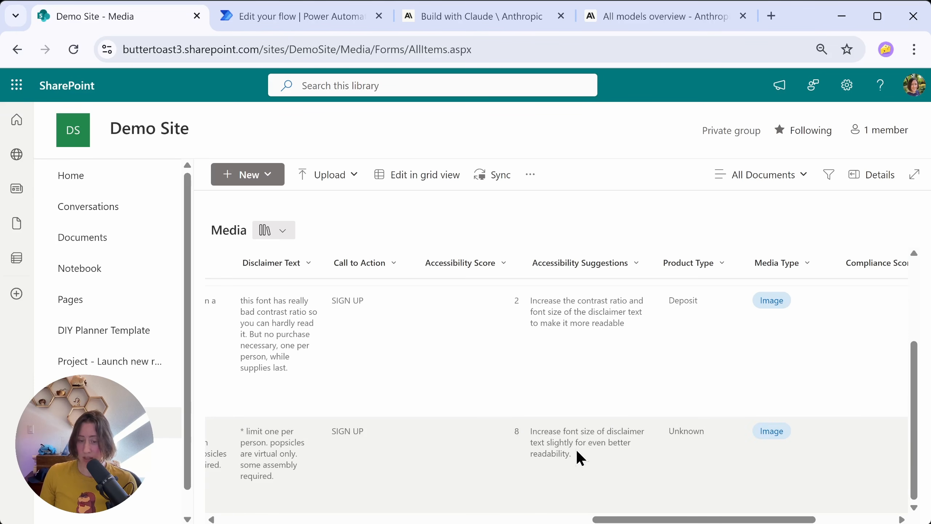
left_click_drag(684, 519, 717, 519)
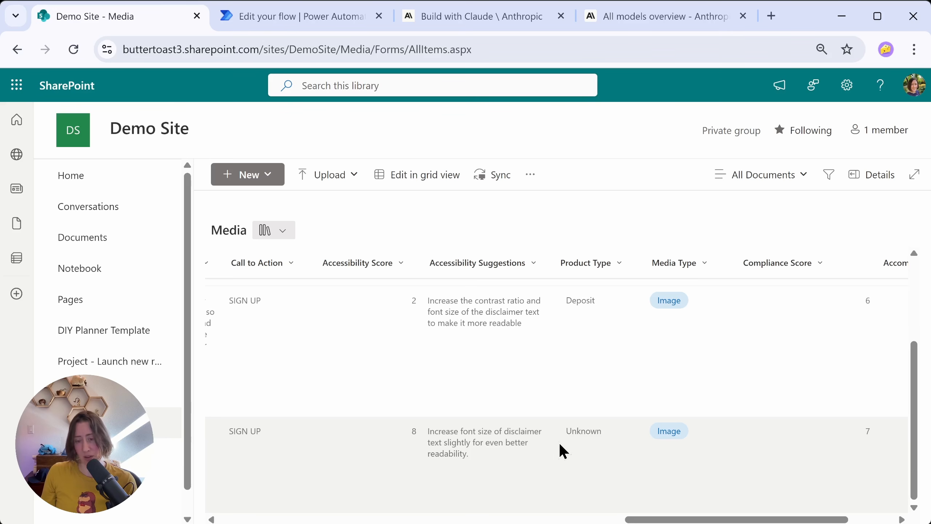
scroll(696, 461, "right", 2)
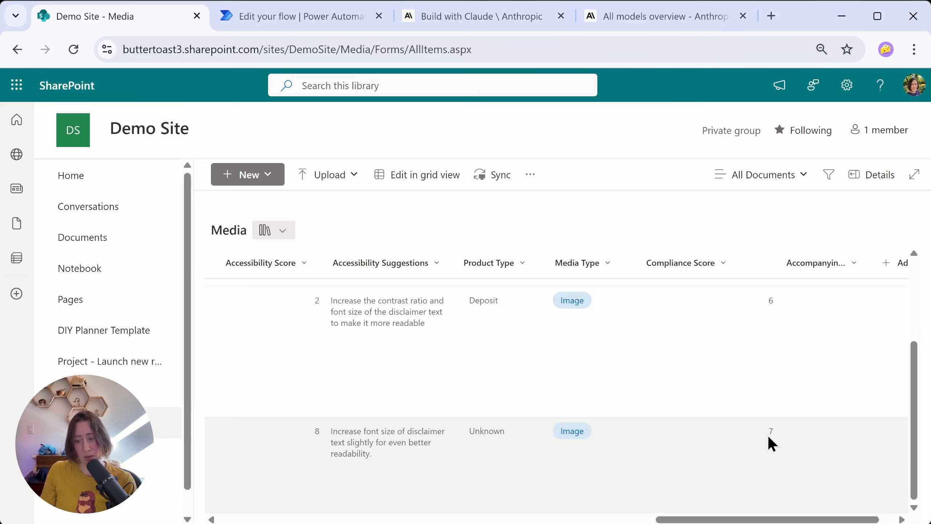
scroll(768, 435, "left", 2)
left_click_drag(760, 519, 357, 519)
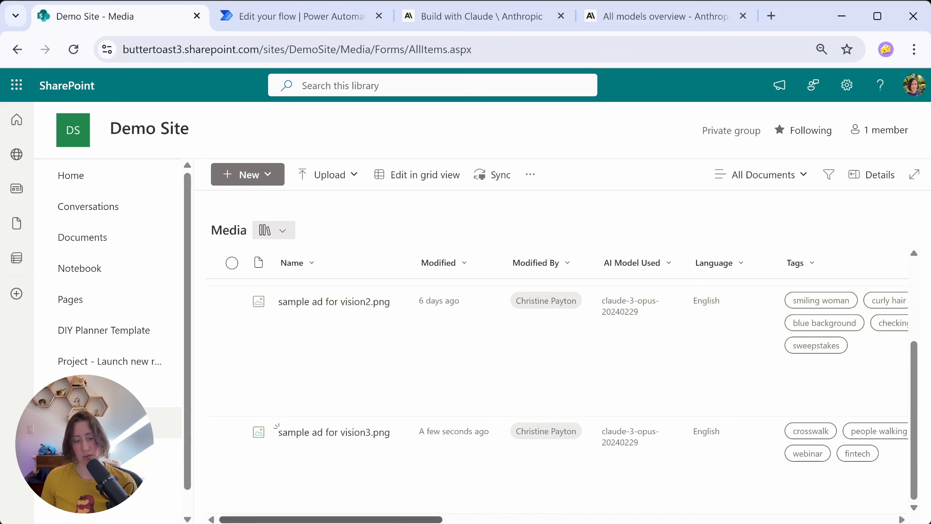
left_click_drag(414, 521, 506, 520)
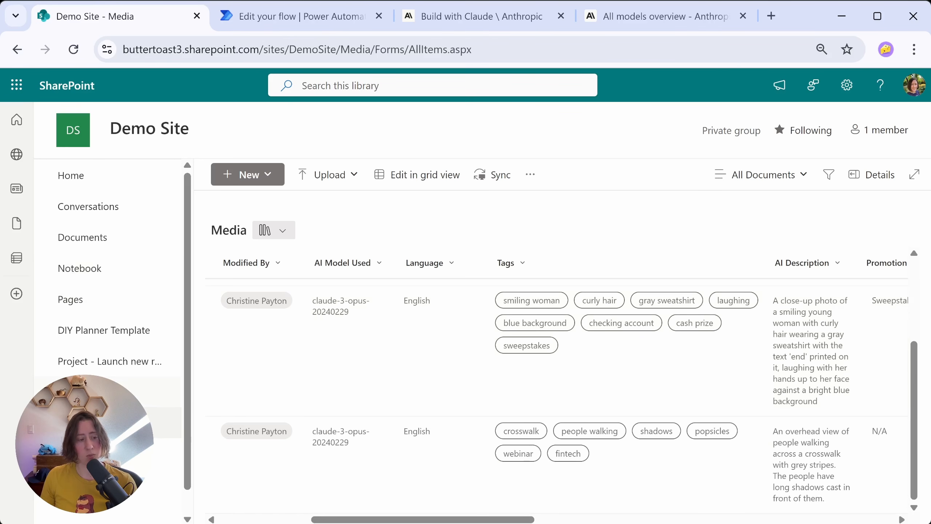
Step: Create a blank document library named "AI Media Demo" from the Demo Site's contents
left_click(847, 85)
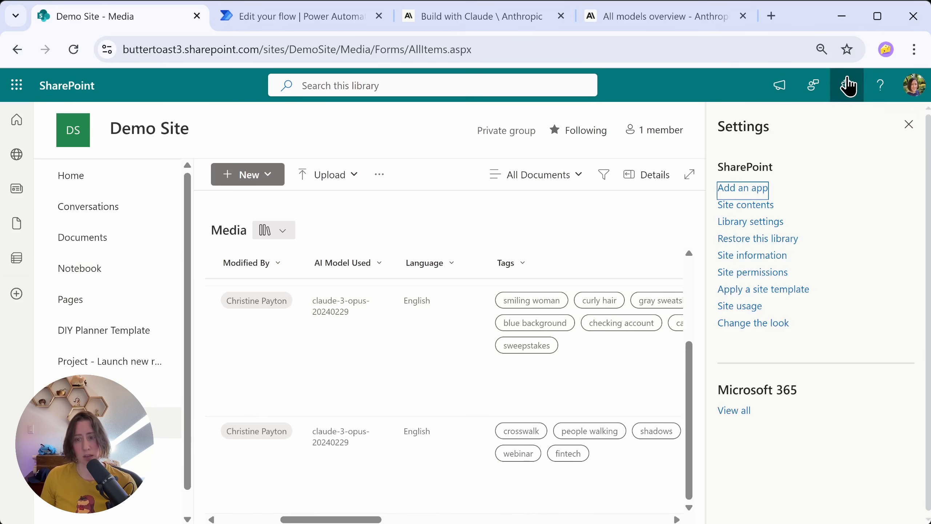
left_click(748, 204)
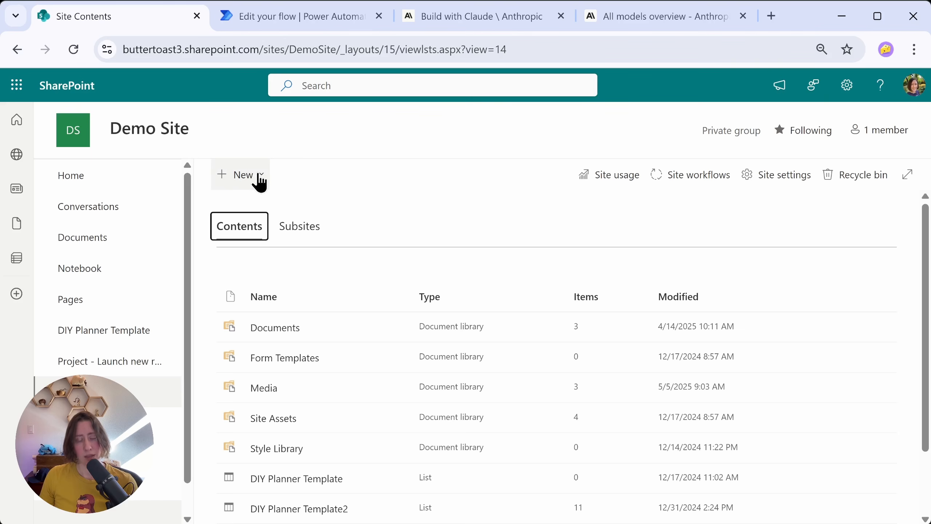
left_click(260, 179)
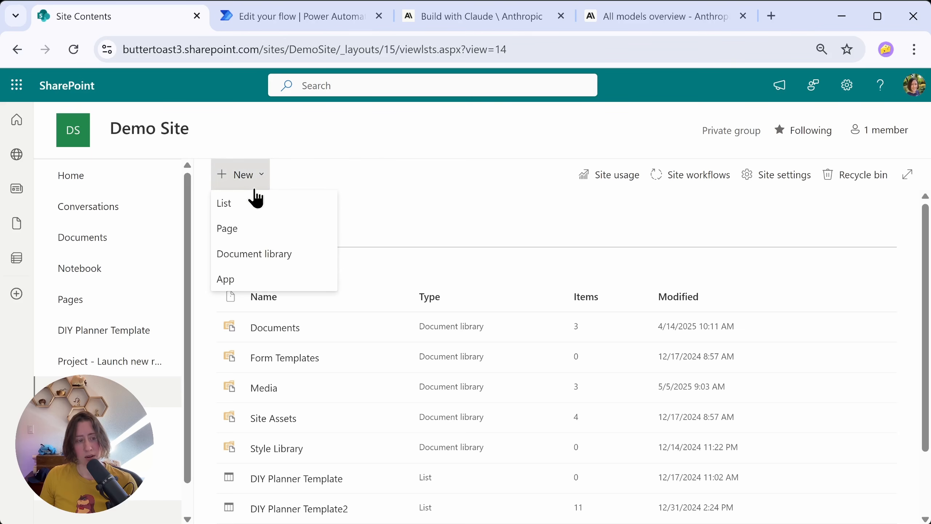
left_click(317, 257)
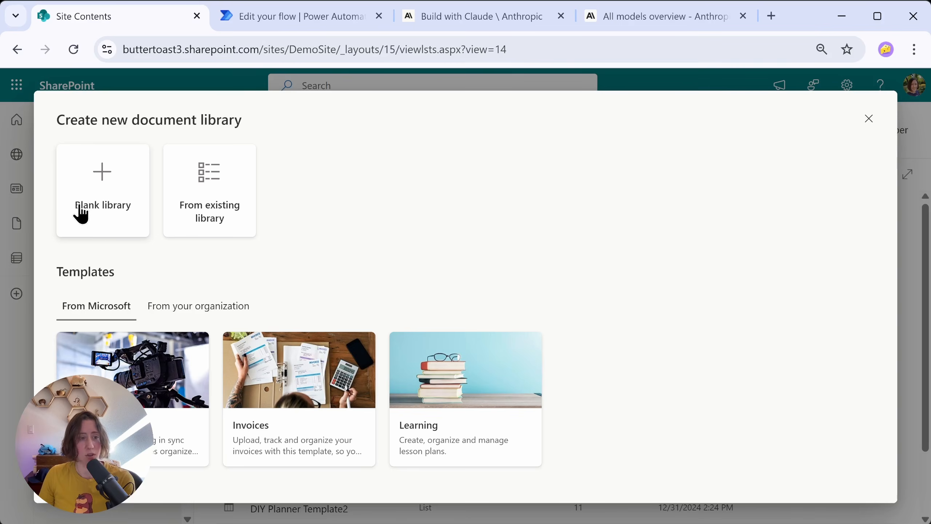
left_click(92, 224)
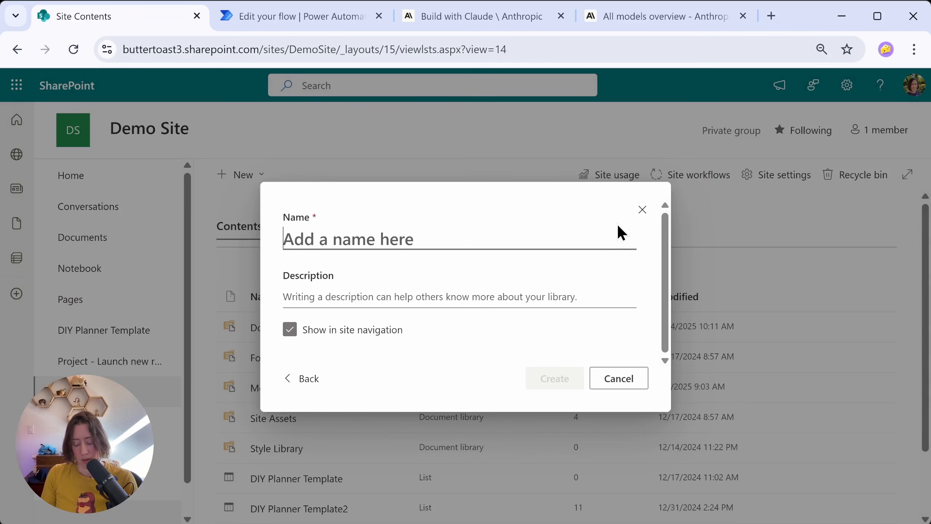
type("AI Media Demo")
left_click(535, 382)
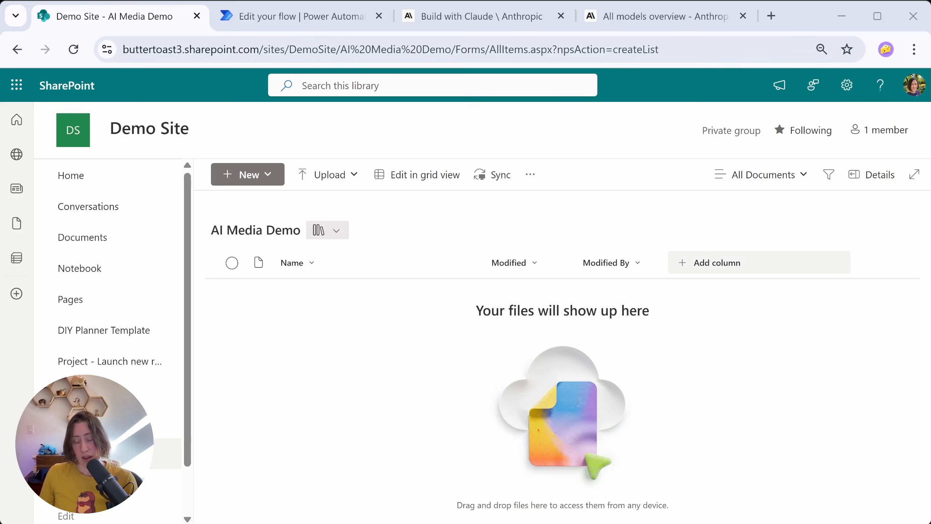
Step: Add a Choice column named "Tags" to the library, allowing manually added values and multiple selections
left_click(727, 268)
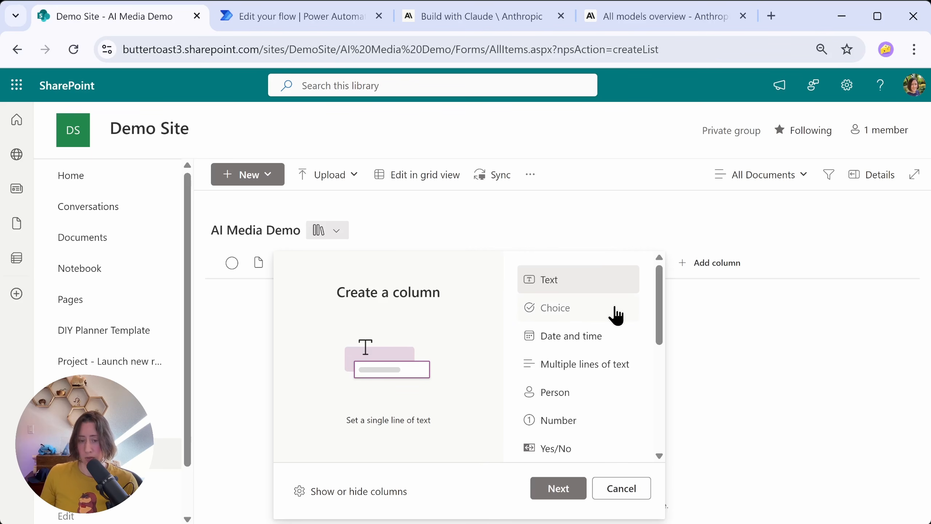
left_click(554, 308)
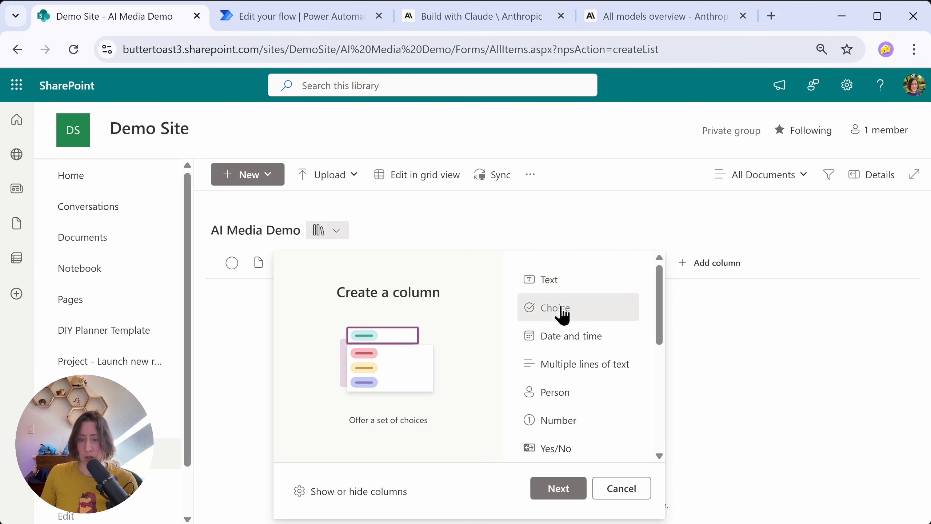
left_click(557, 491)
left_click_drag(926, 145, 921, 224)
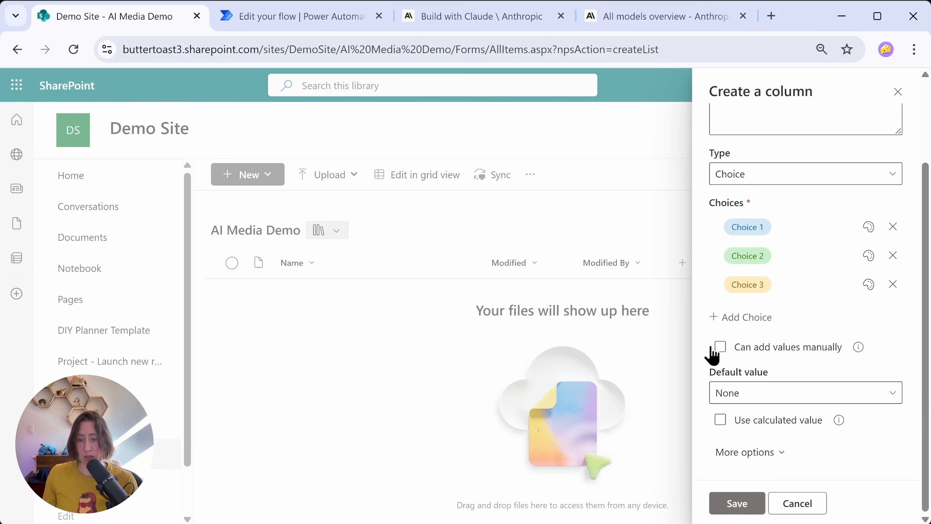
left_click(720, 347)
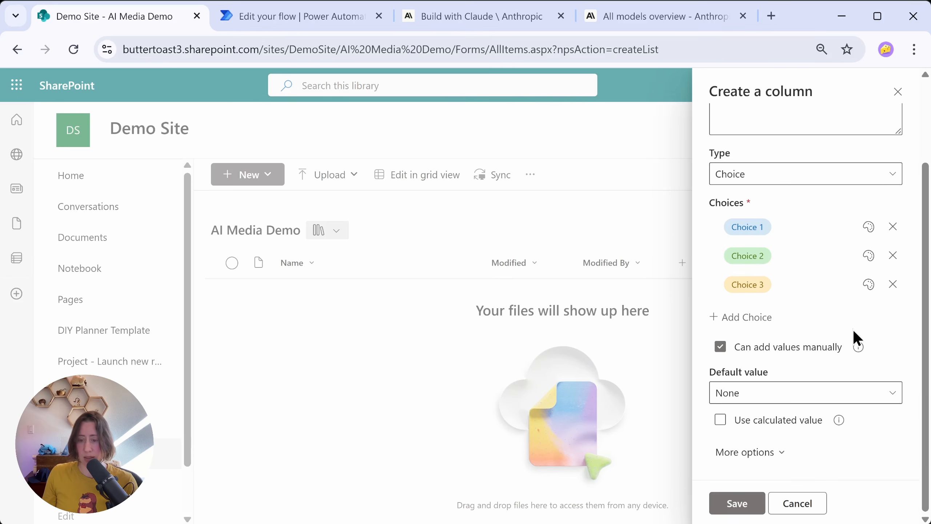
left_click(728, 455)
scroll(825, 345, "down", 4)
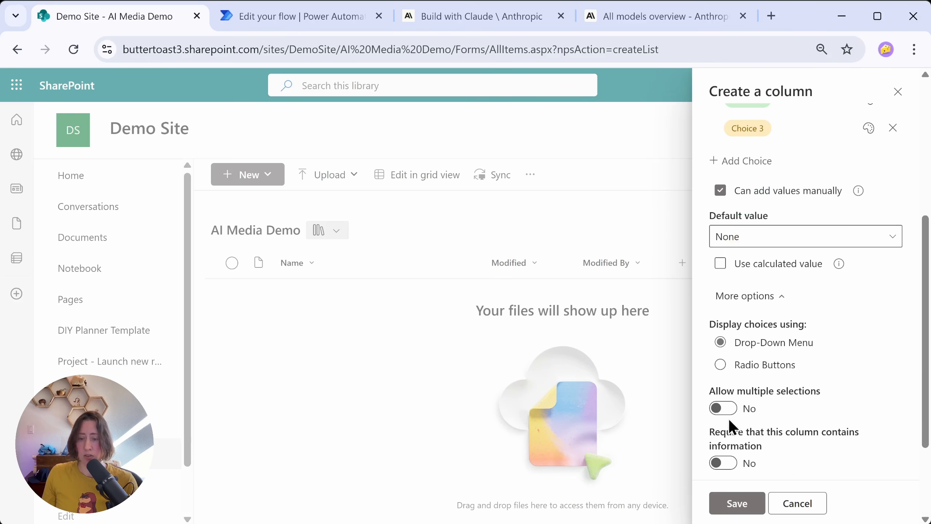
left_click(731, 411)
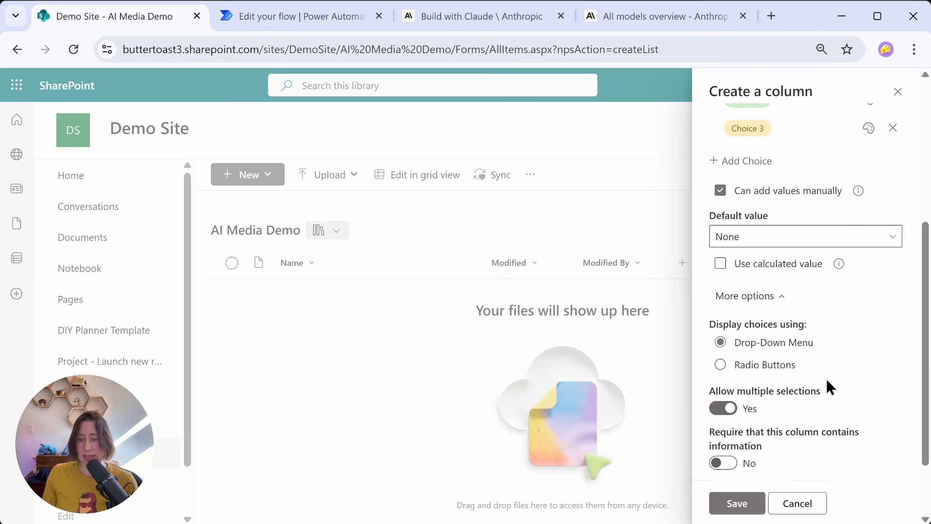
left_click(731, 495)
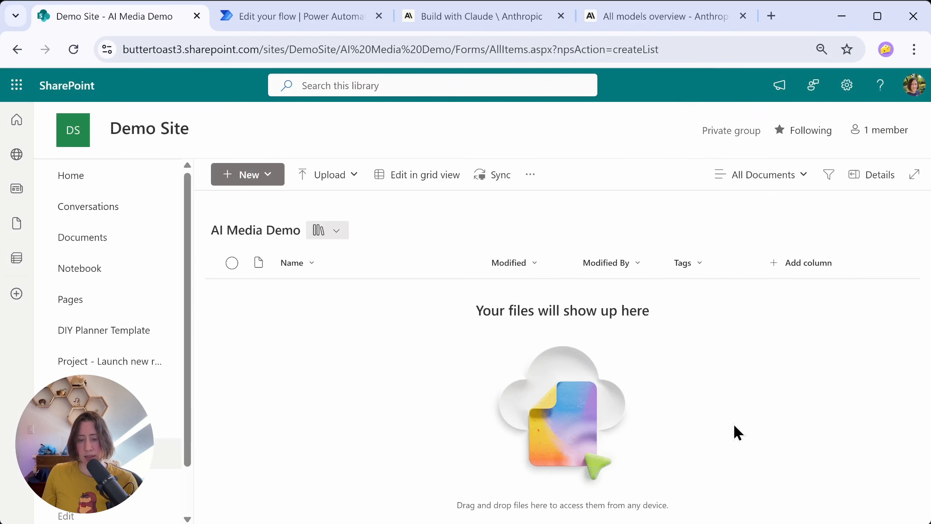
left_click(798, 263)
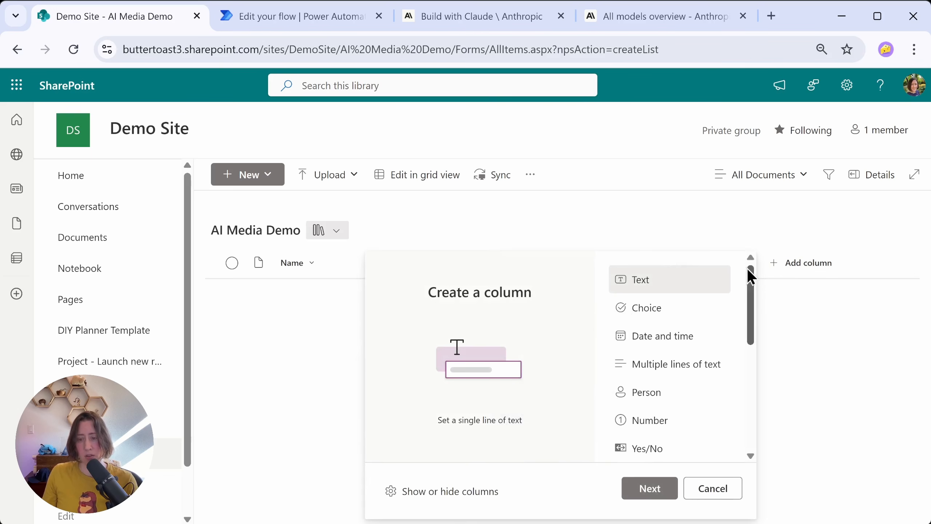
left_click_drag(752, 275, 751, 278)
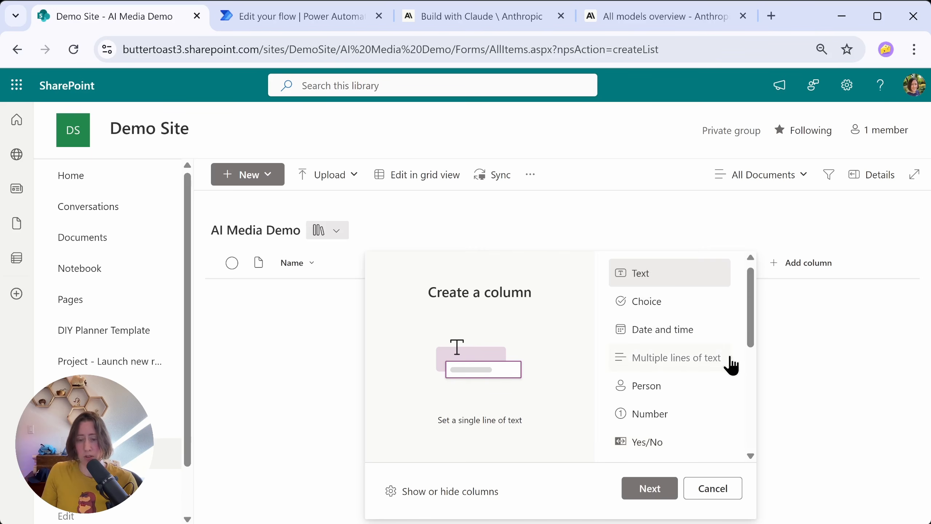
left_click_drag(751, 311, 751, 354)
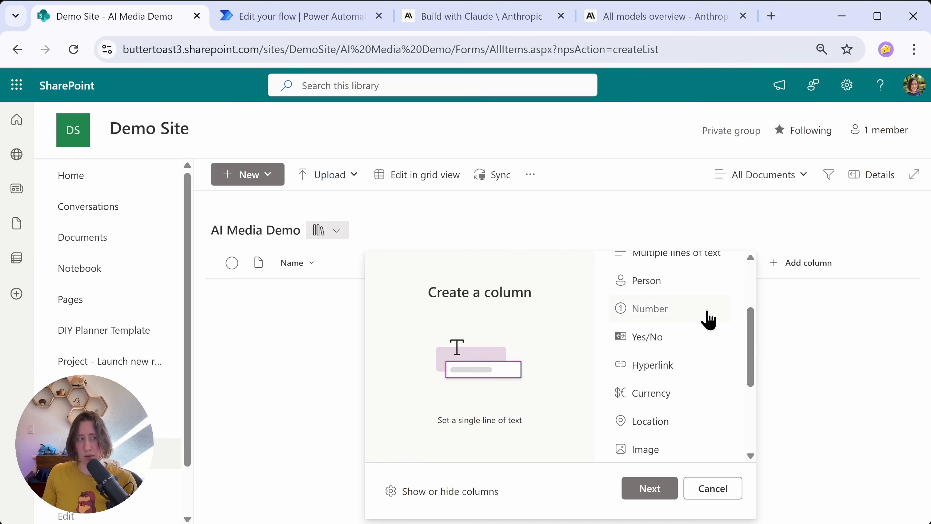
left_click_drag(744, 336, 749, 274)
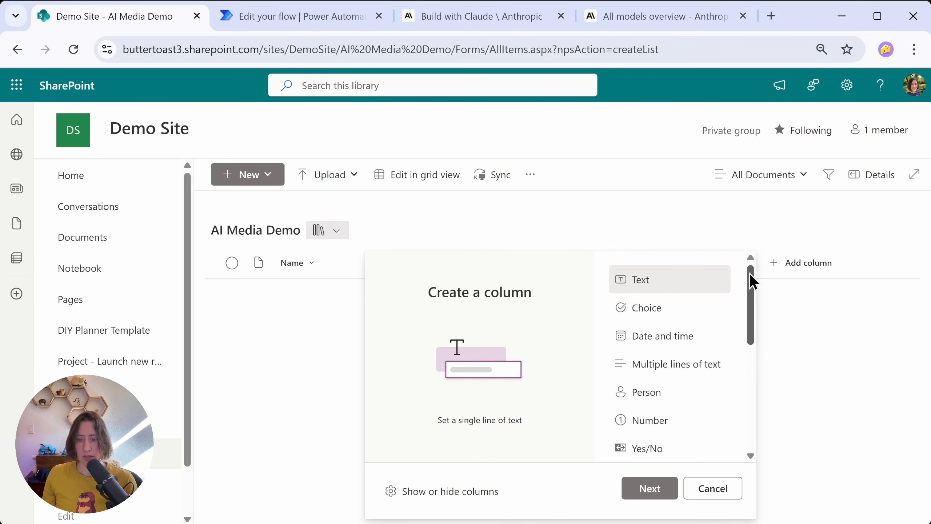
left_click(828, 213)
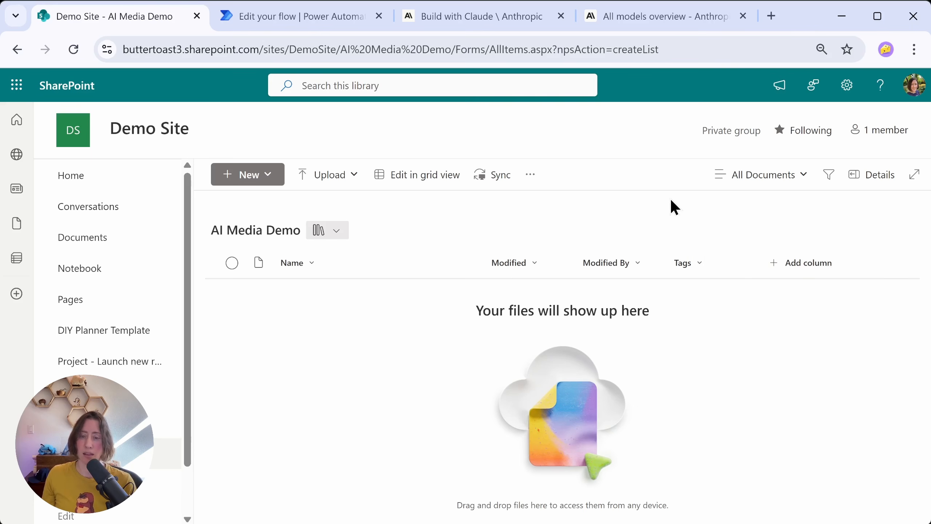
Step: Switch from SharePoint to Power Automate and go to the page for creating a new flow
left_click(466, 16)
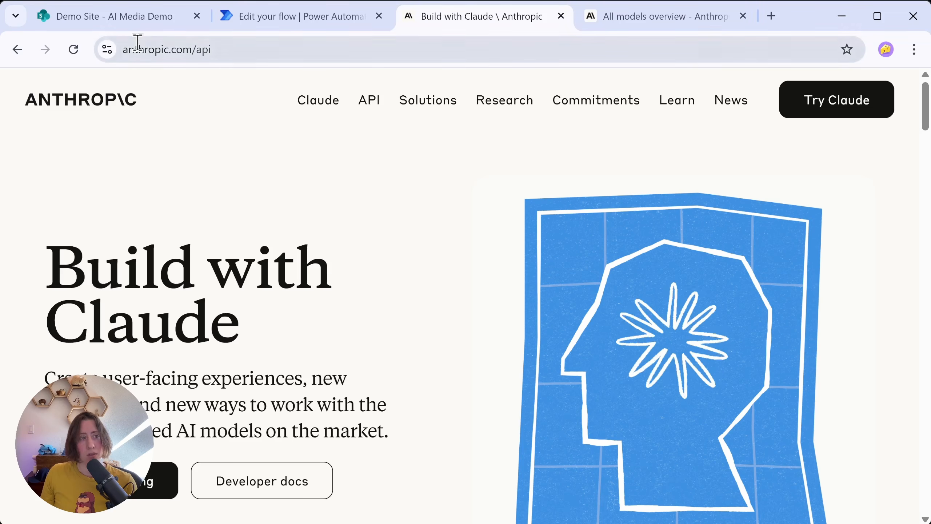
left_click(138, 18)
left_click(17, 87)
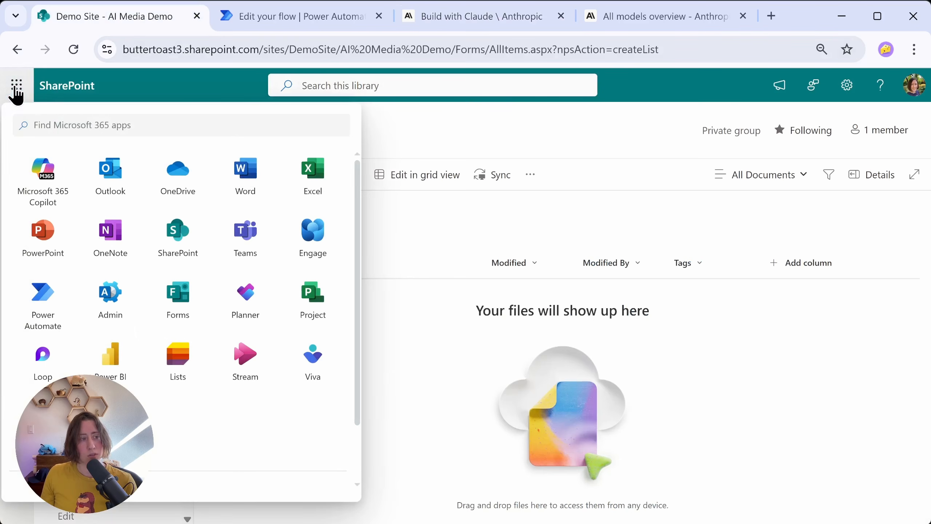
left_click(51, 322)
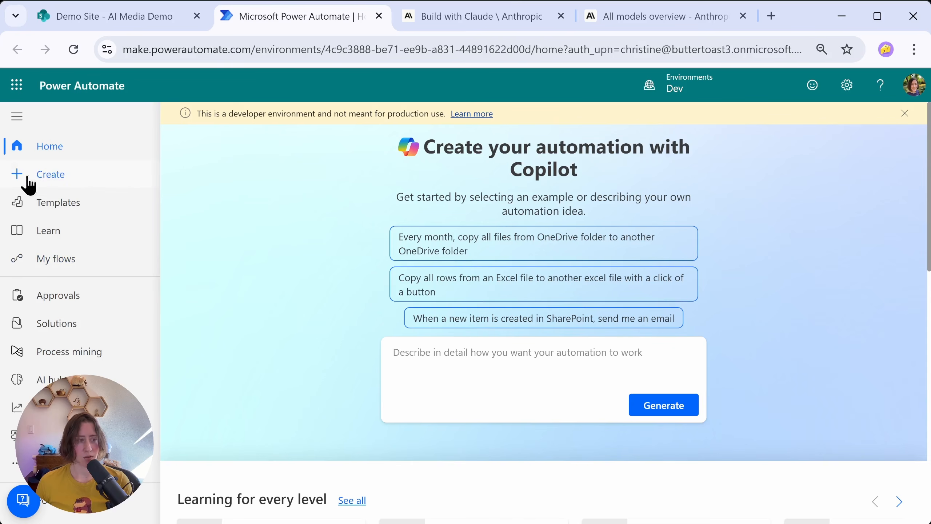
left_click(63, 177)
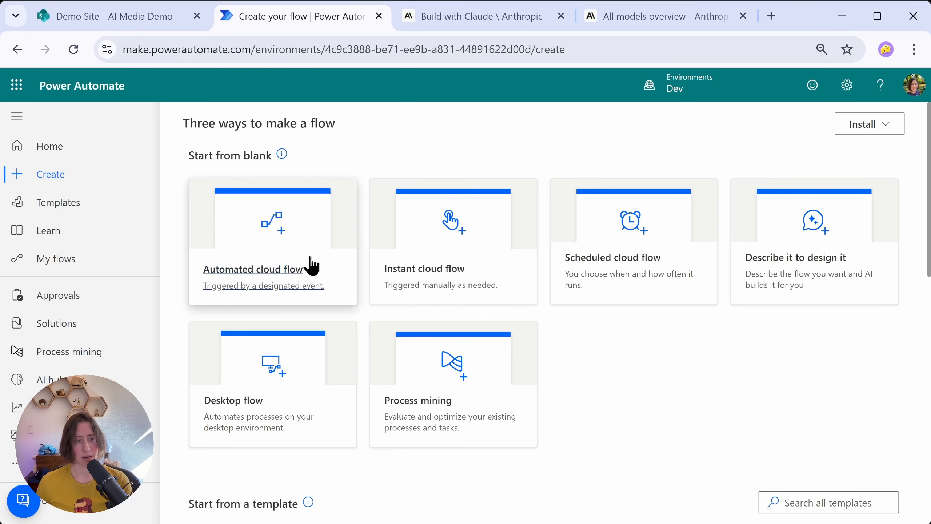
Step: Create an automated cloud flow named "DEMO AI Vision on Images" with SharePoint's "When a file is created (properties only)" trigger
left_click(237, 220)
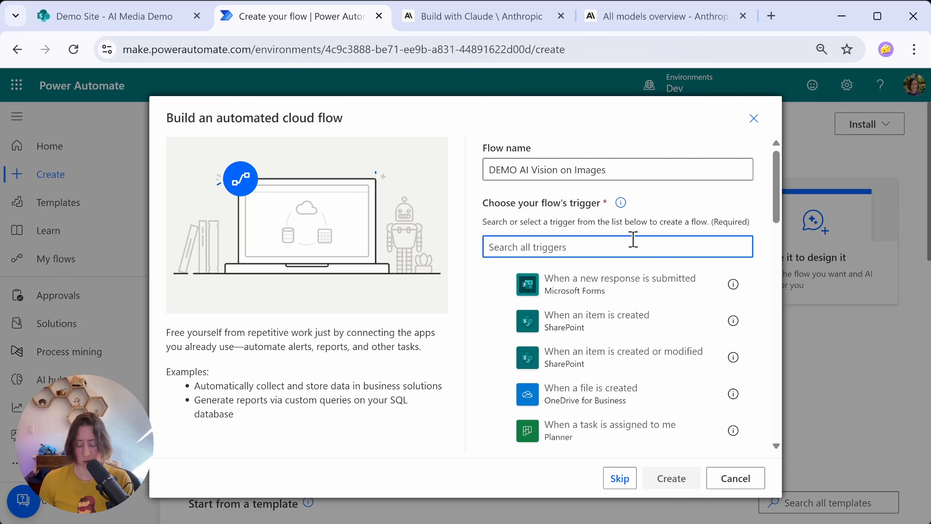
type("file")
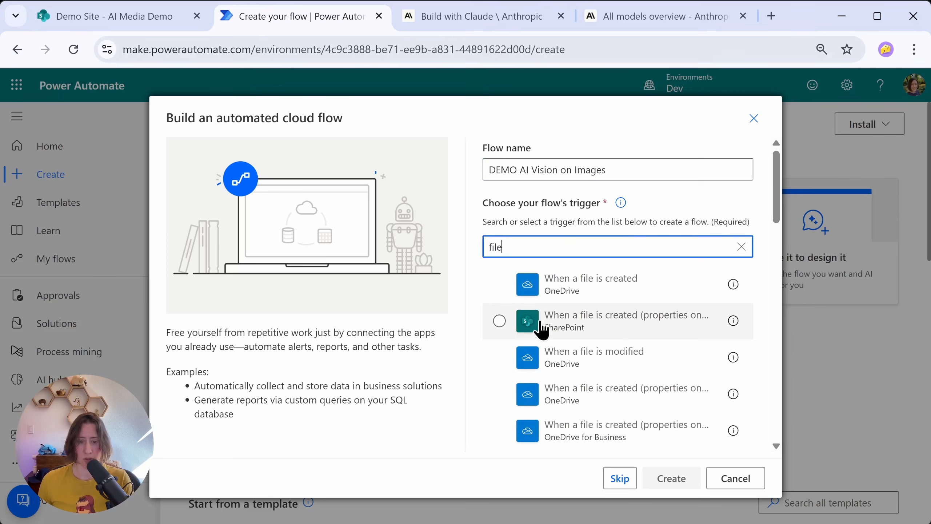
left_click(668, 322)
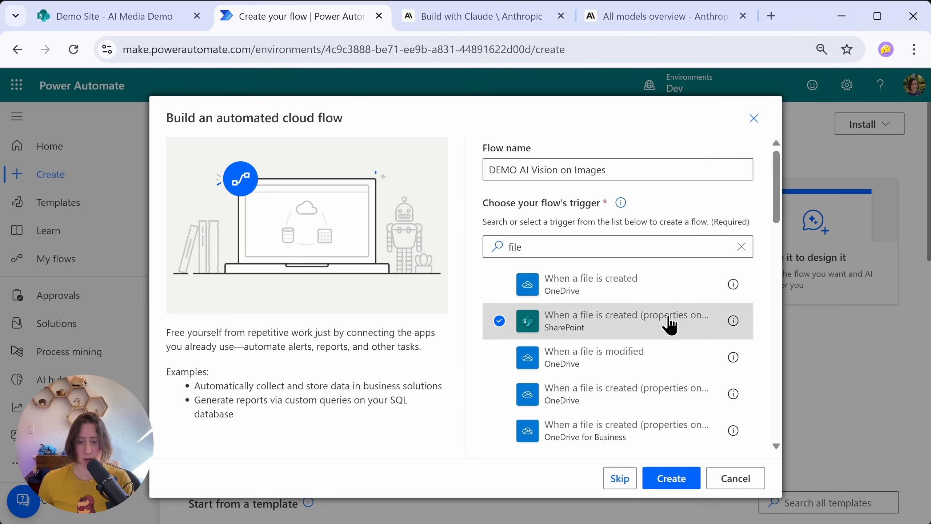
left_click(670, 478)
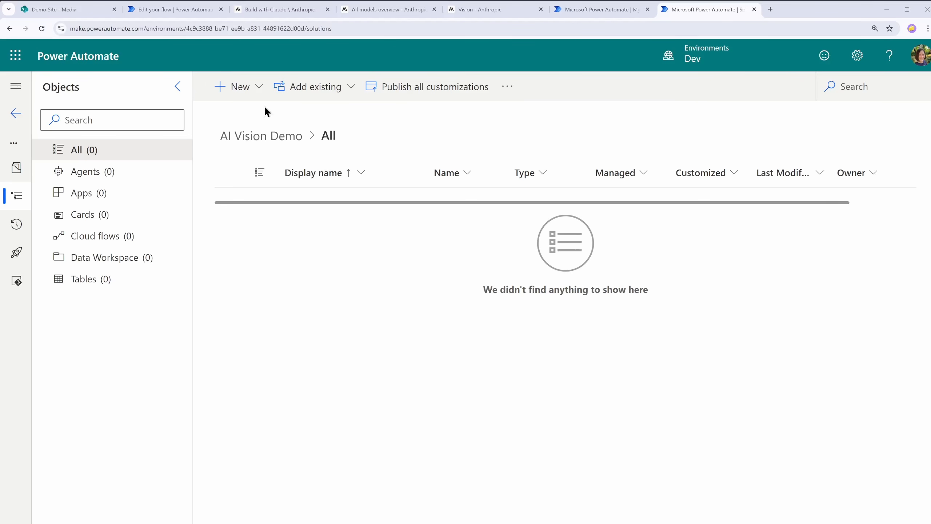
Step: Start a new environment variable named APIKEY in the AI Vision Demo solution, with Secret as its data type
left_click(258, 88)
mouse_move(302, 310)
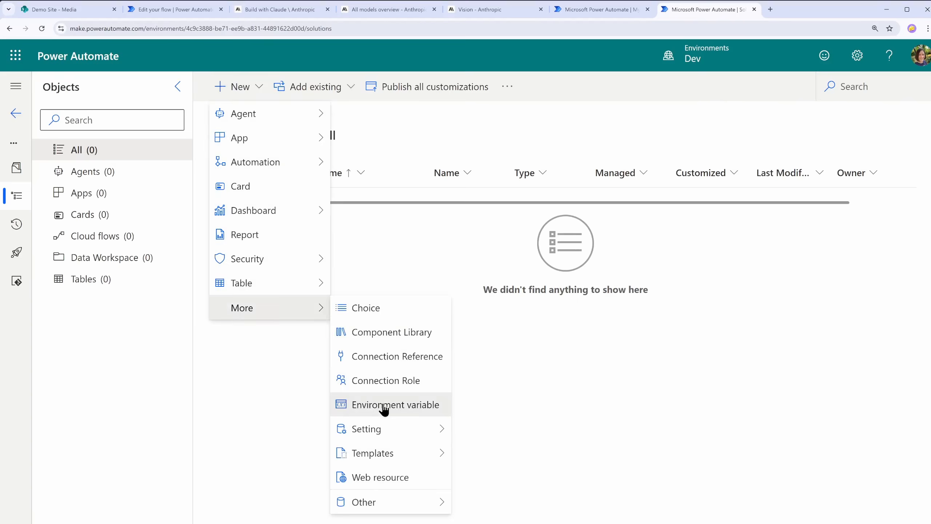
left_click(383, 405)
type("APIKEY")
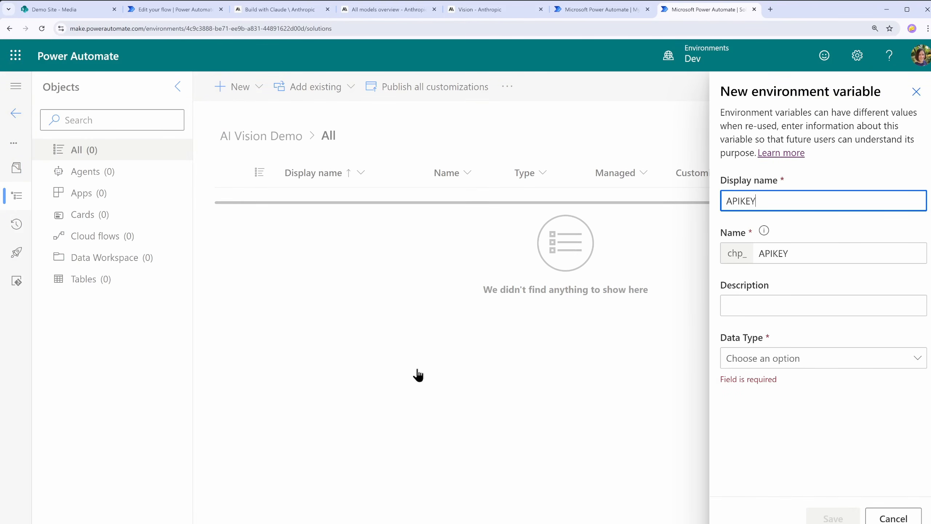
left_click(803, 362)
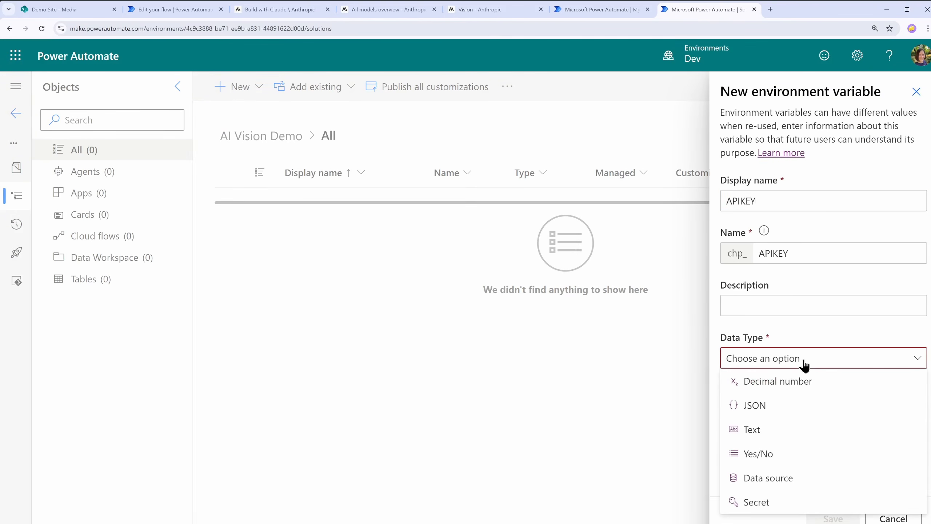
left_click(775, 504)
Step: Set the APIKEY variable's secret store to Azure Key Vault and review the form
scroll(809, 401, "down", 2)
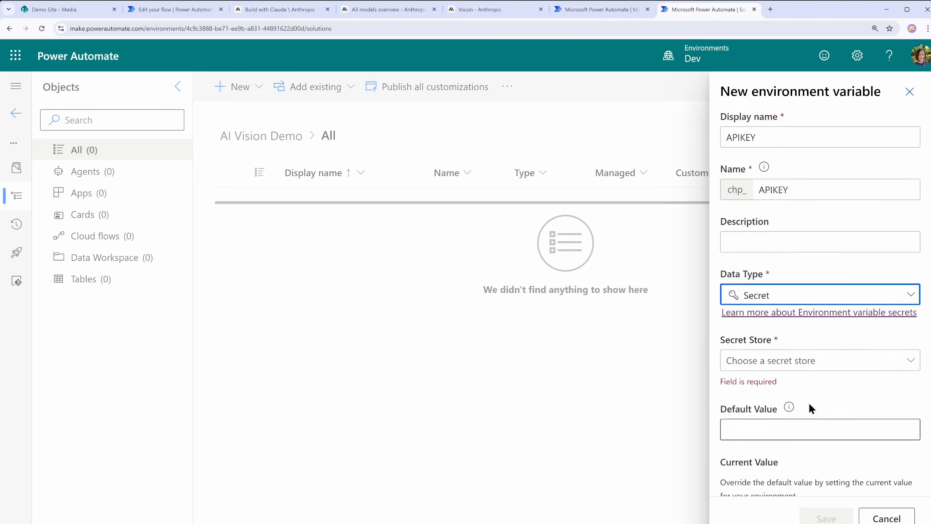
left_click(823, 299)
left_click(795, 323)
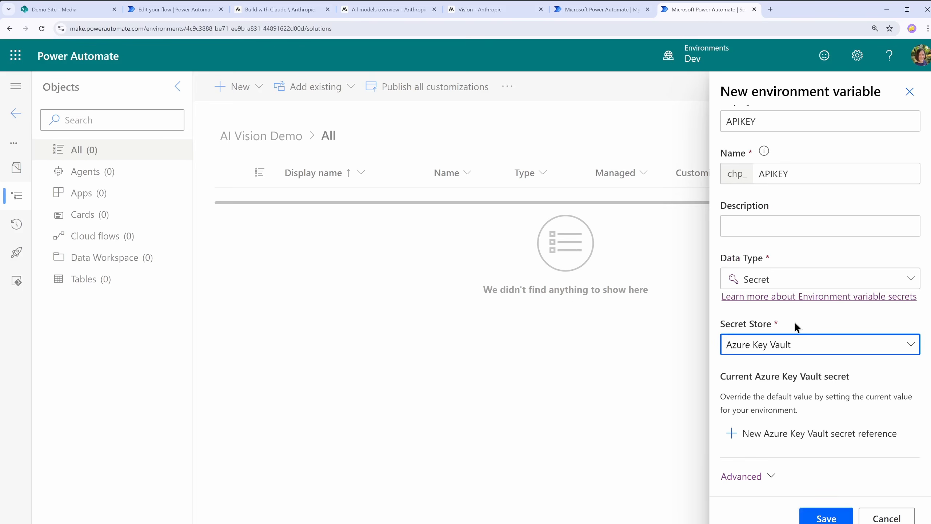
scroll(803, 326, "up", 1)
scroll(792, 430, "down", 1)
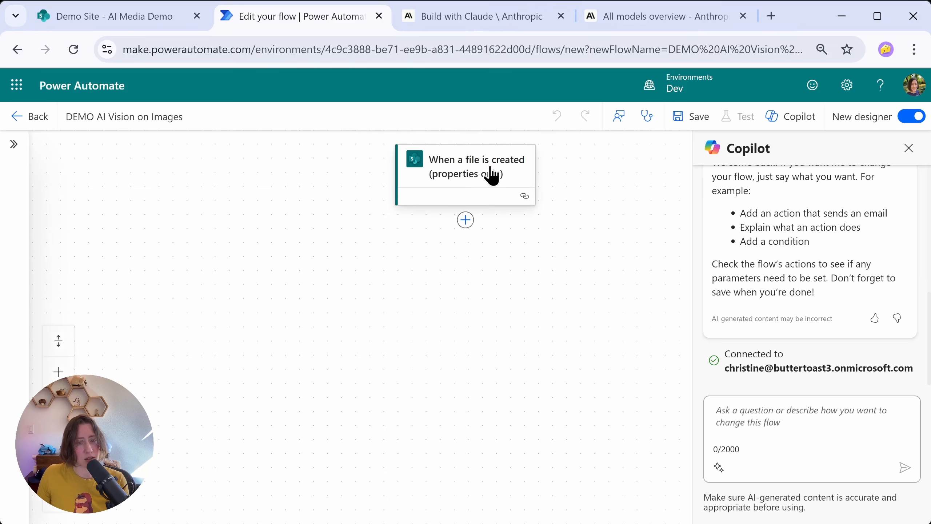
Step: Point the "When a file is created (properties only)" trigger at the Media library on the Demo Site
left_click(488, 176)
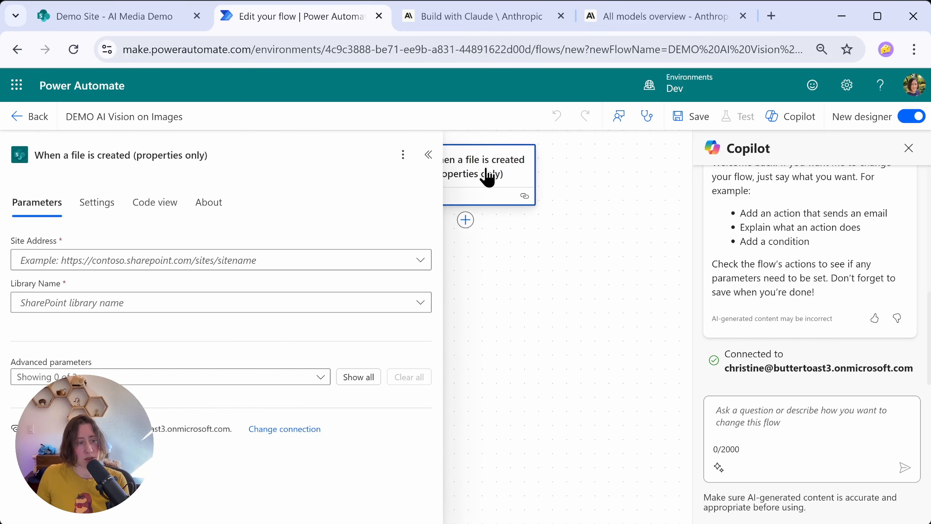
left_click(421, 261)
left_click(439, 329)
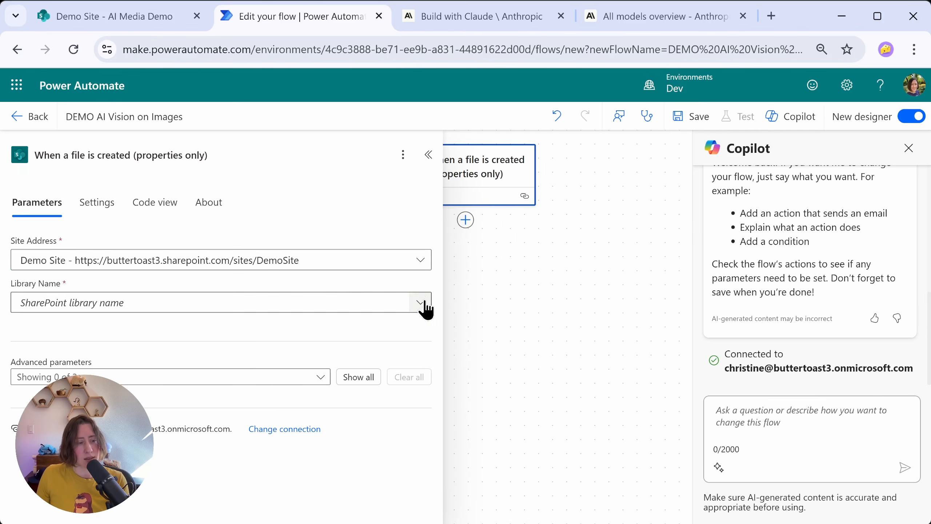
left_click(420, 303)
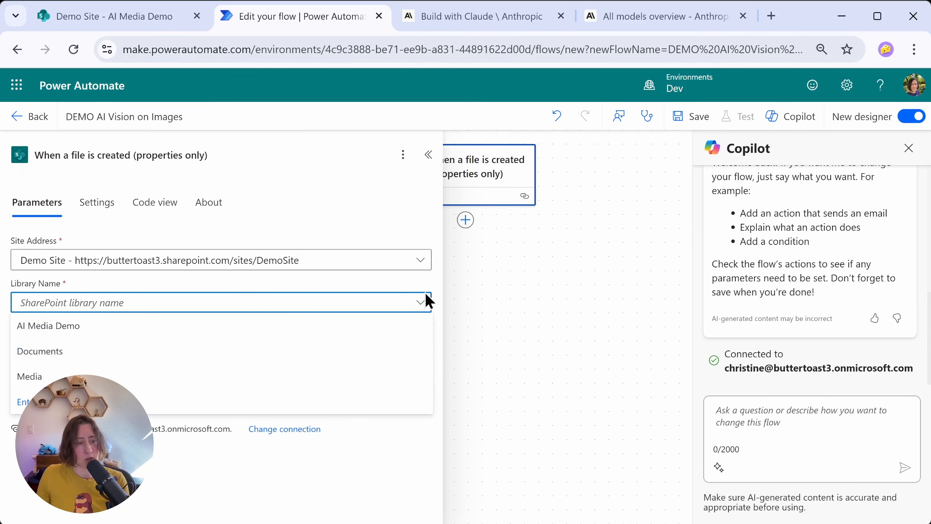
left_click(91, 372)
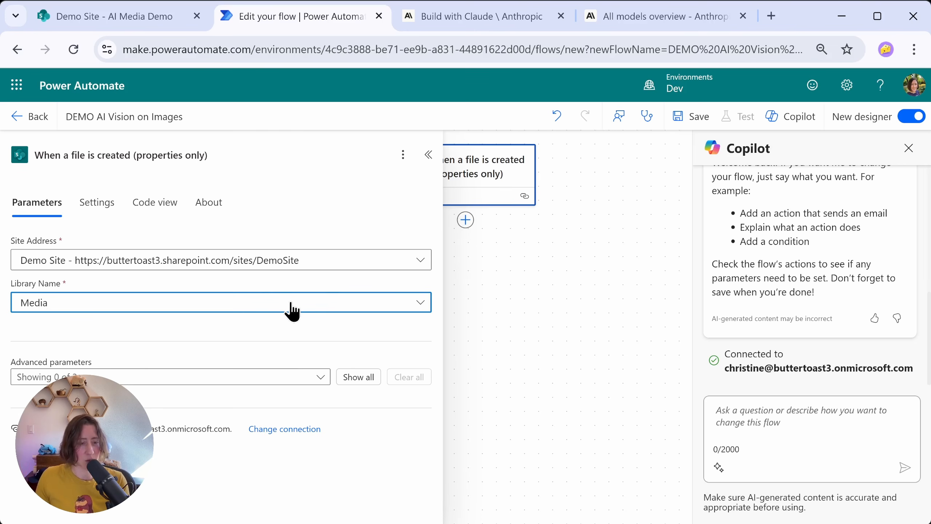
Step: Mark the Data Operation connector as a favorite and add its Compose action after the trigger
left_click(470, 220)
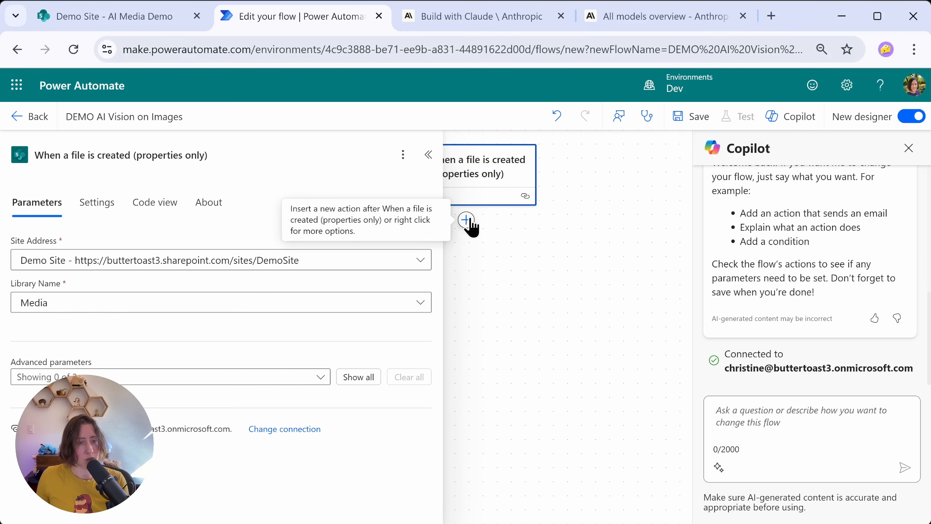
left_click(471, 221)
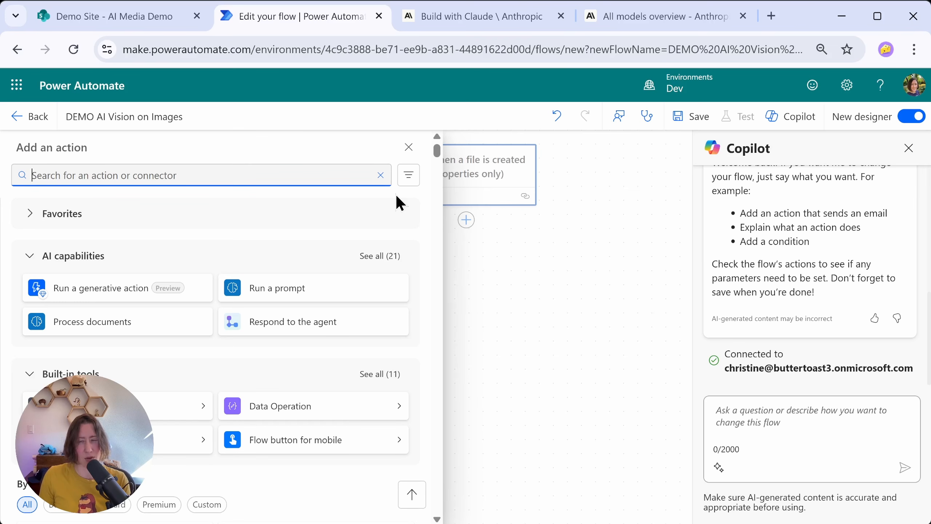
type("compose")
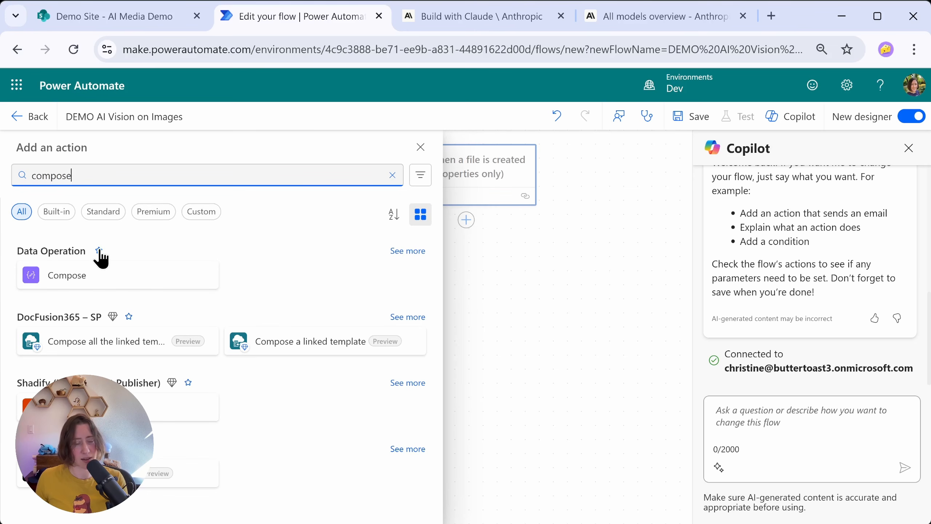
left_click(98, 251)
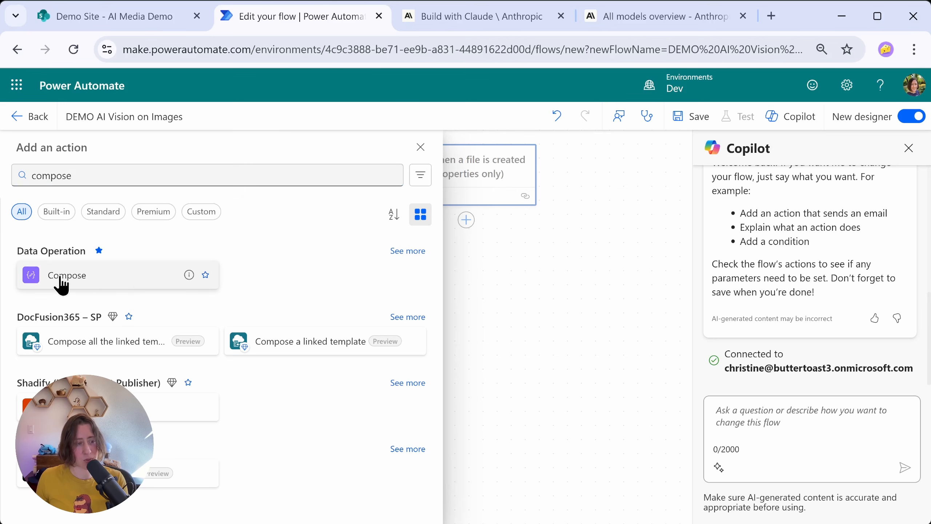
left_click(51, 283)
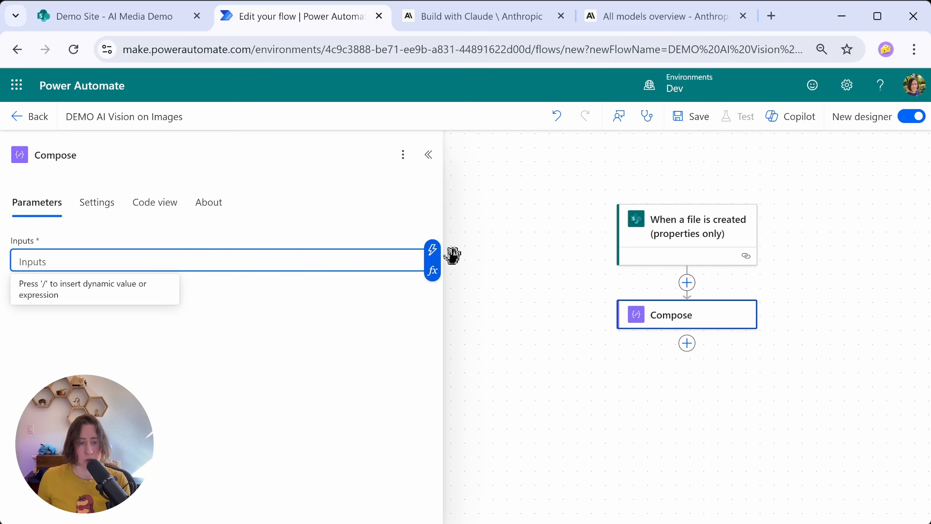
Step: Begin an expression for the Compose inputs with the nested functions toLower(last(split()))
left_click(433, 277)
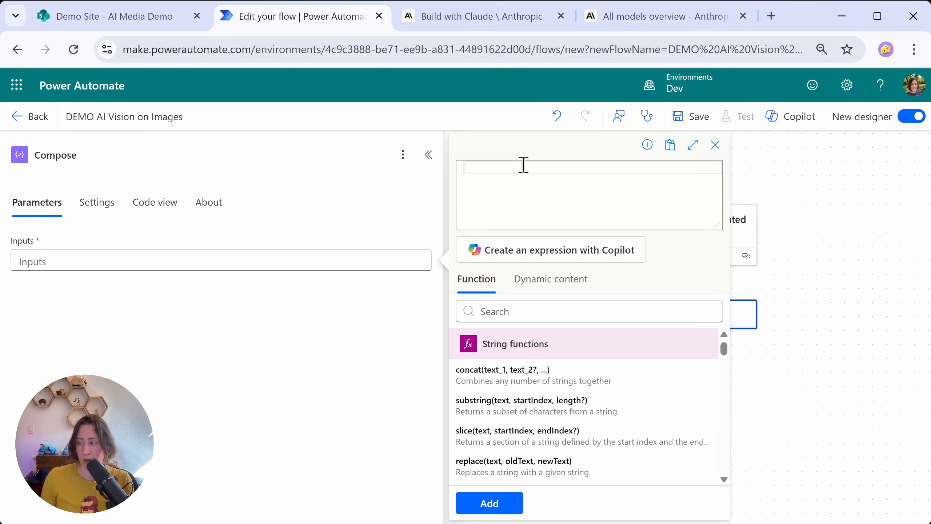
type("toLower")
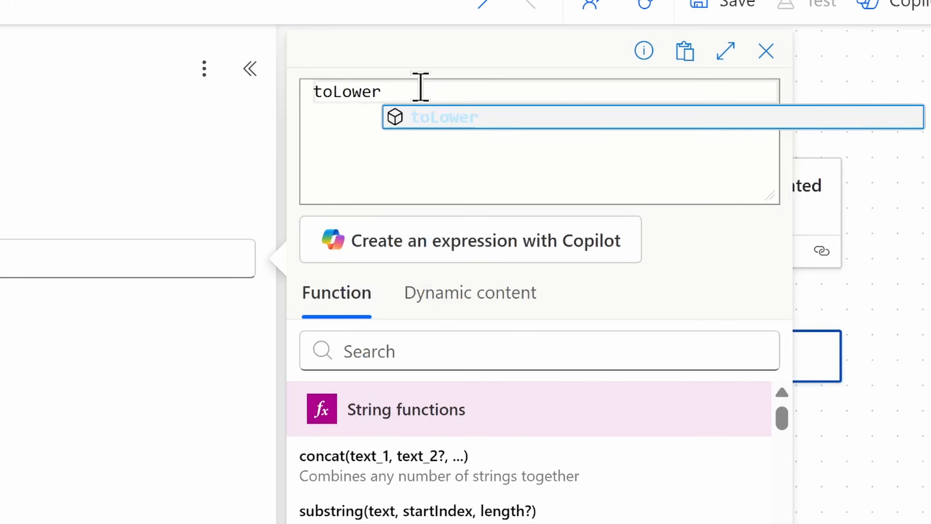
type("(")
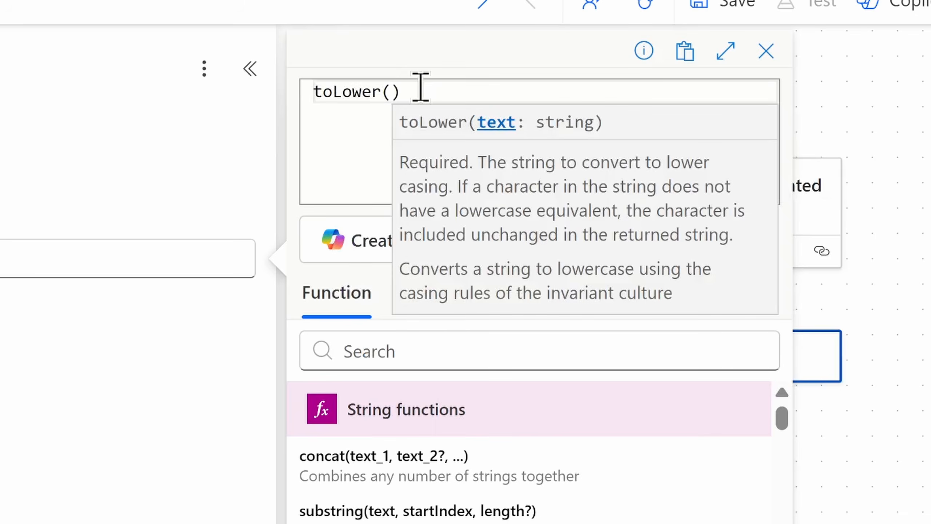
type("last(")
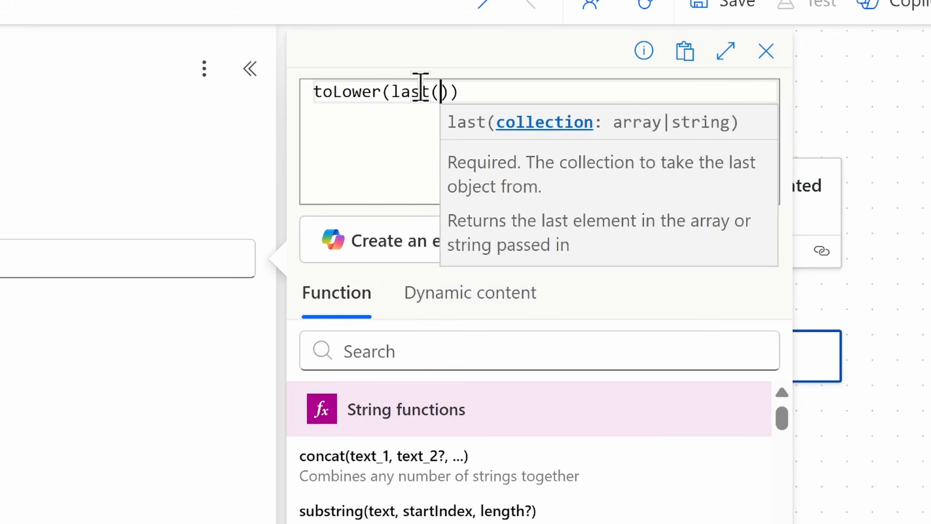
type("split(")
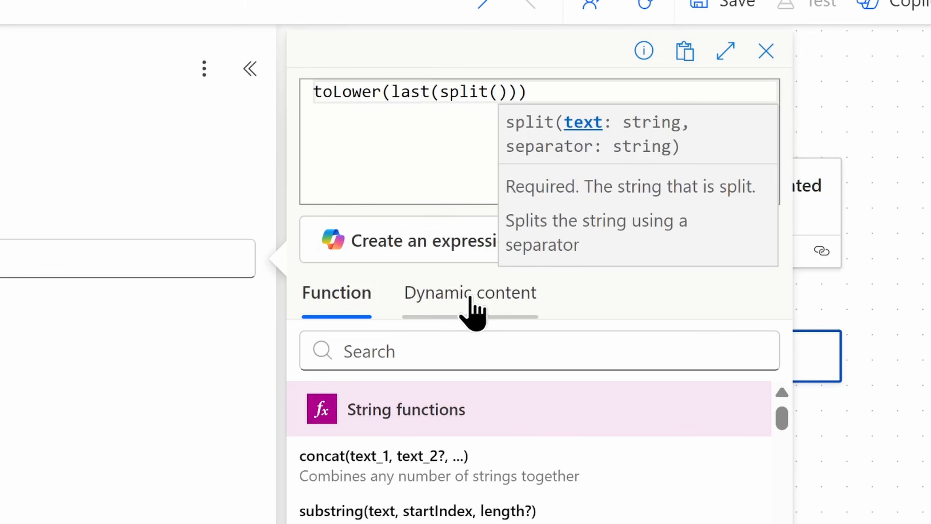
Step: Insert the trigger's "File name with extension" as the text argument of the split function
left_click(470, 309)
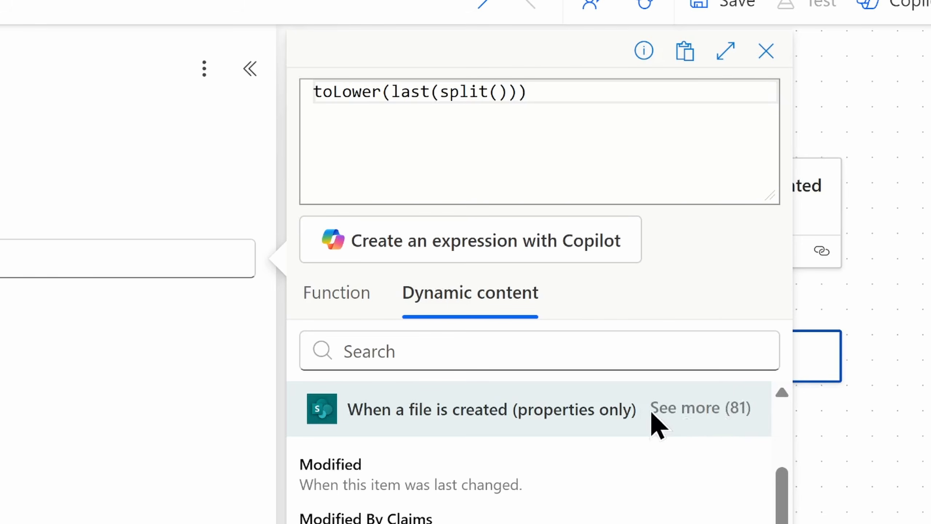
left_click(697, 409)
scroll(682, 477, "down", 3)
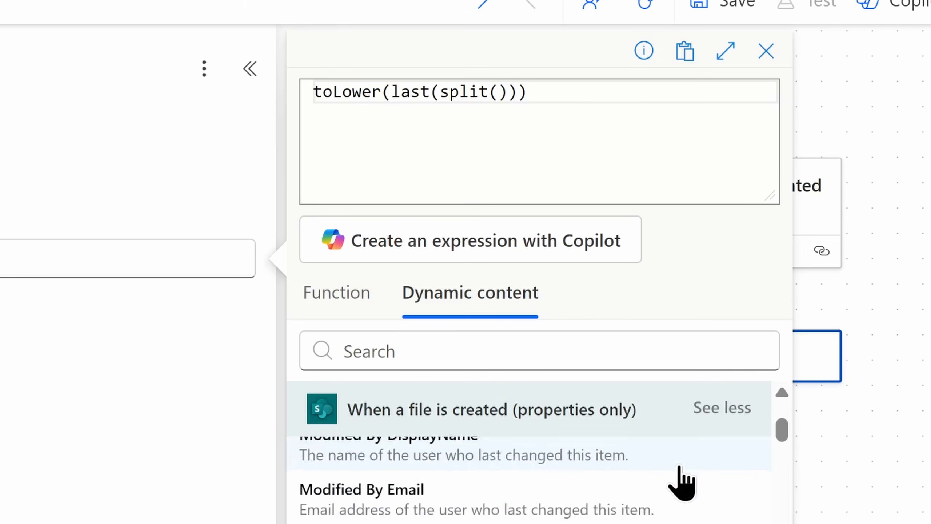
left_click(575, 345)
type("file")
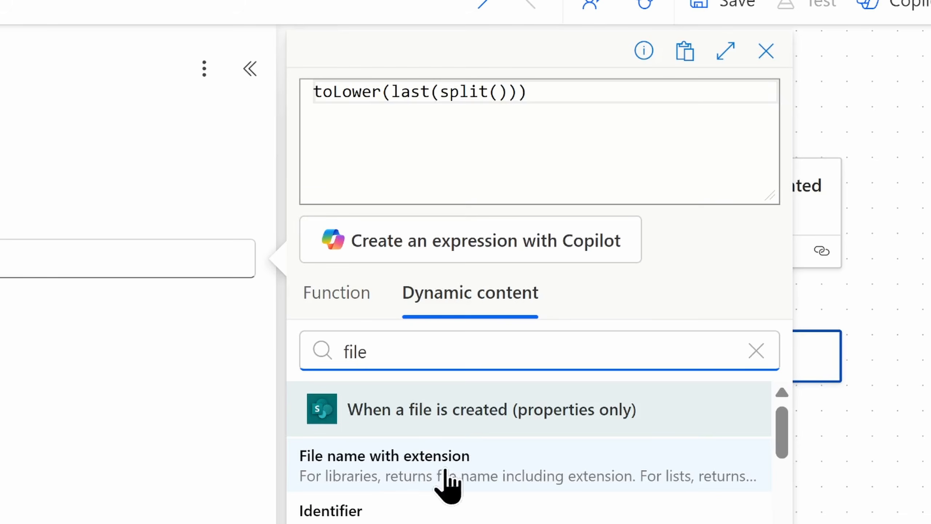
left_click(444, 484)
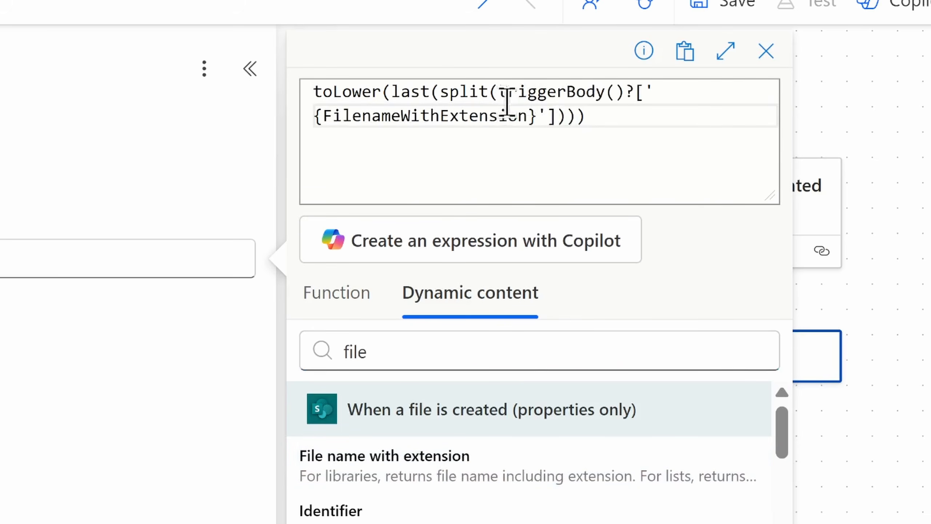
Step: Complete the split function with '.' as its separator and add the expression to the Compose inputs
type(",")
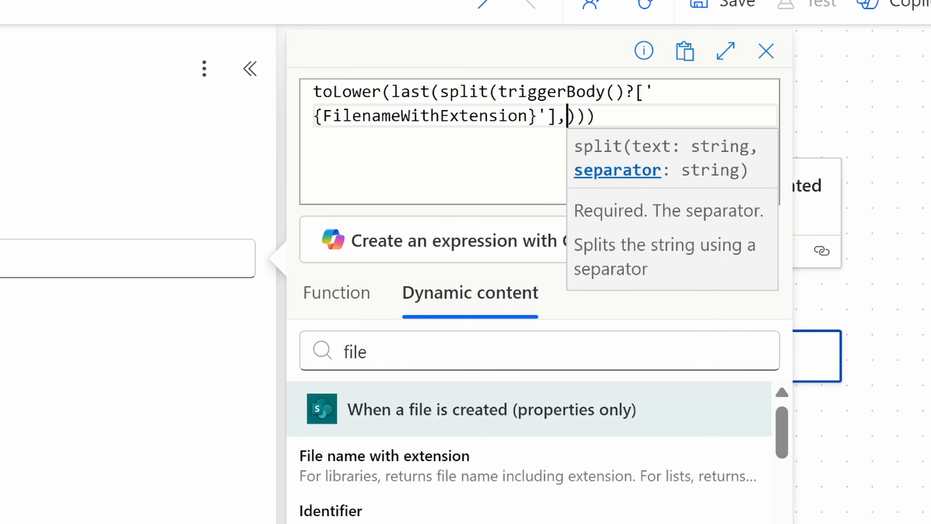
type("'")
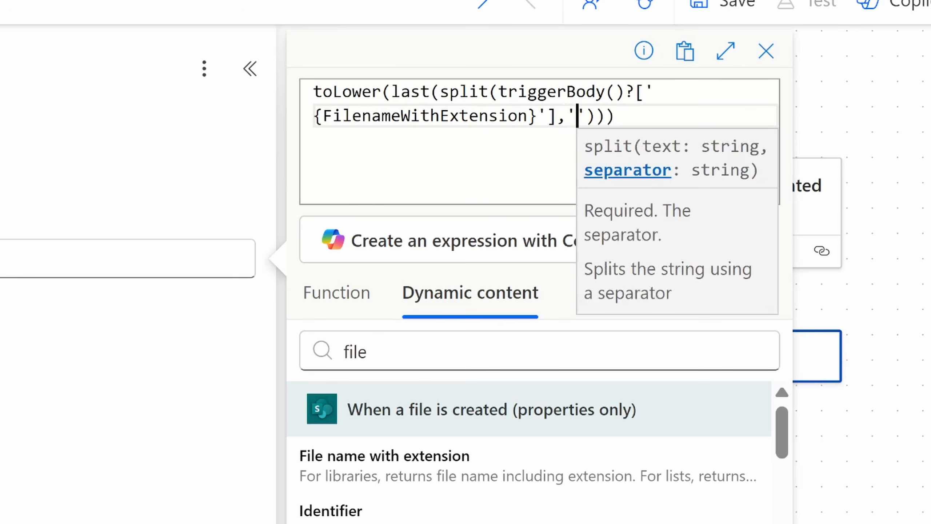
type(".")
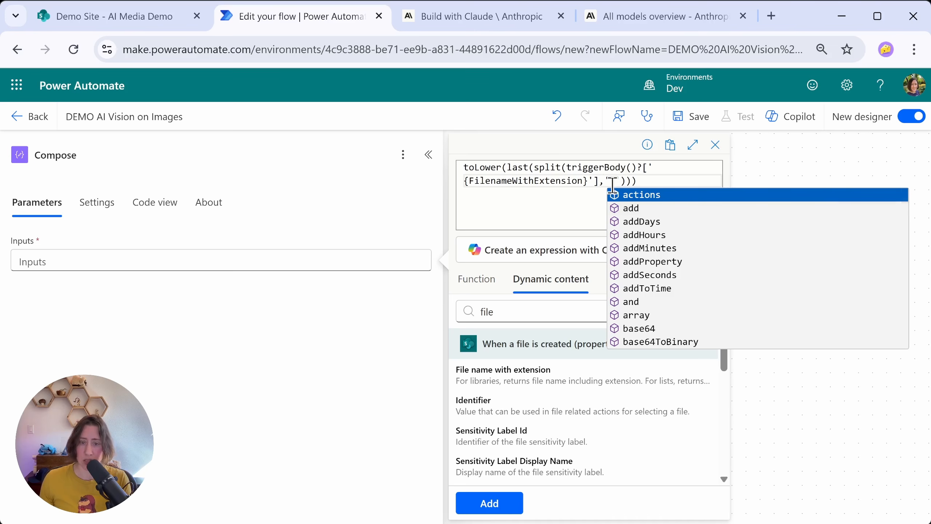
left_click_drag(611, 181, 616, 182)
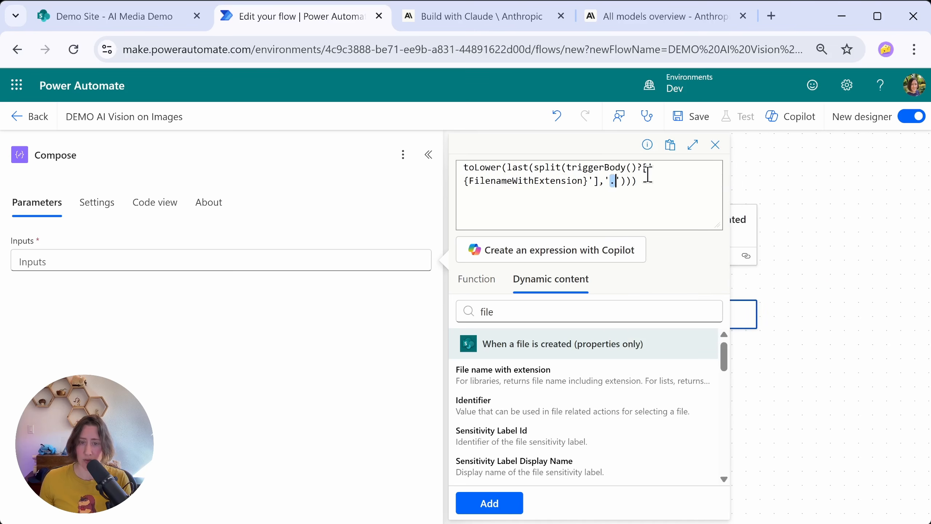
left_click(509, 503)
left_click(509, 504)
Step: Rename the Compose action as "Get file extension"
left_click(133, 155)
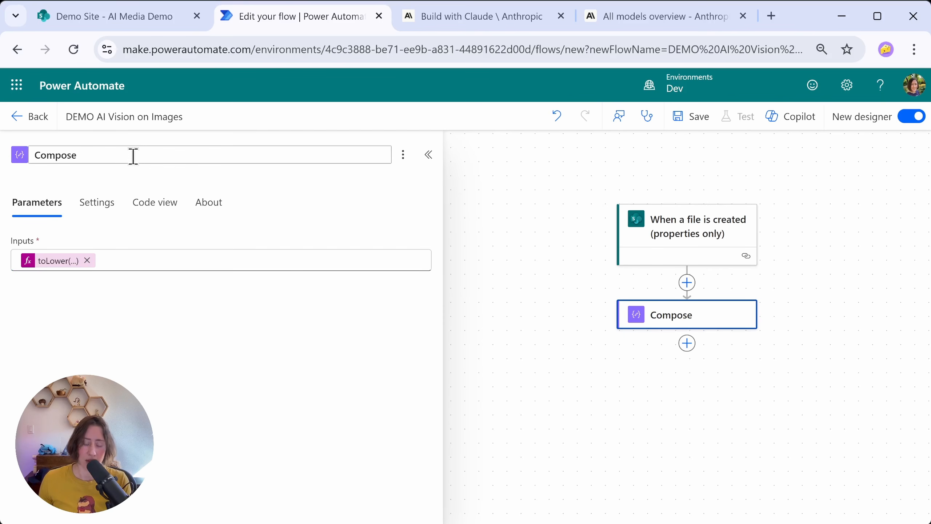
key("ctrl+a")
type("Get file extension")
key("Return")
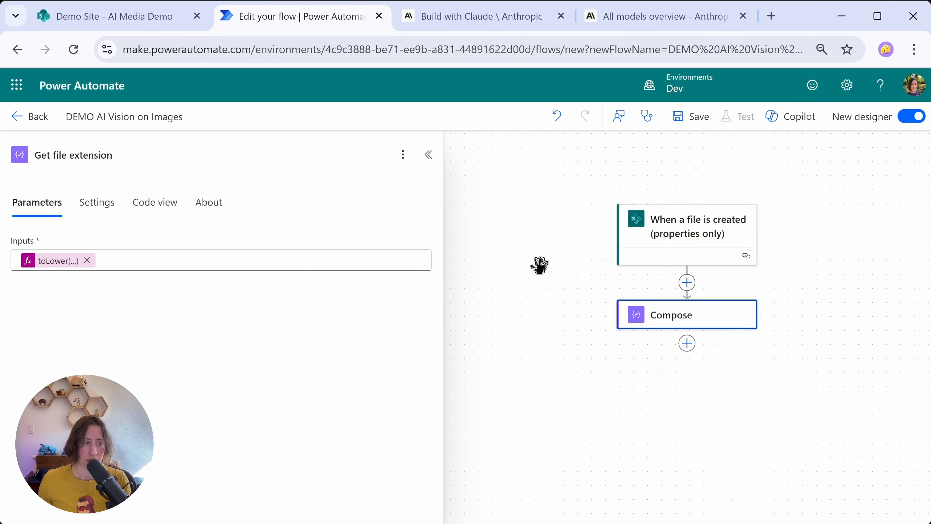
Step: Add another Compose action after Get file extension and rename it "Compose key"
left_click(606, 402)
type("com")
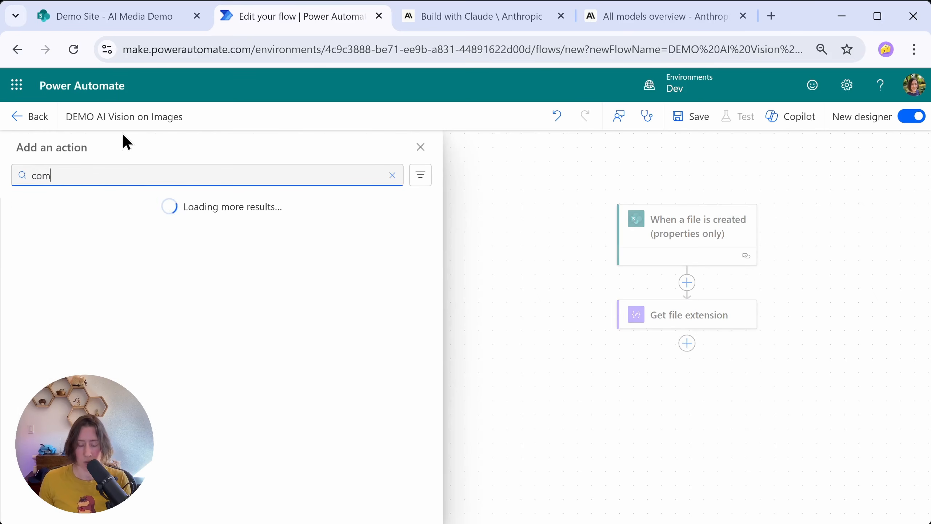
type("pose")
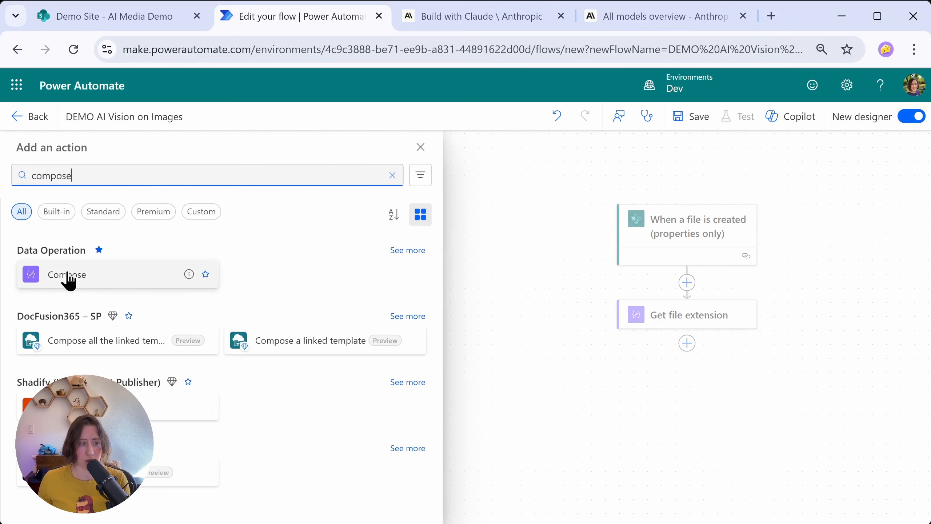
left_click(149, 285)
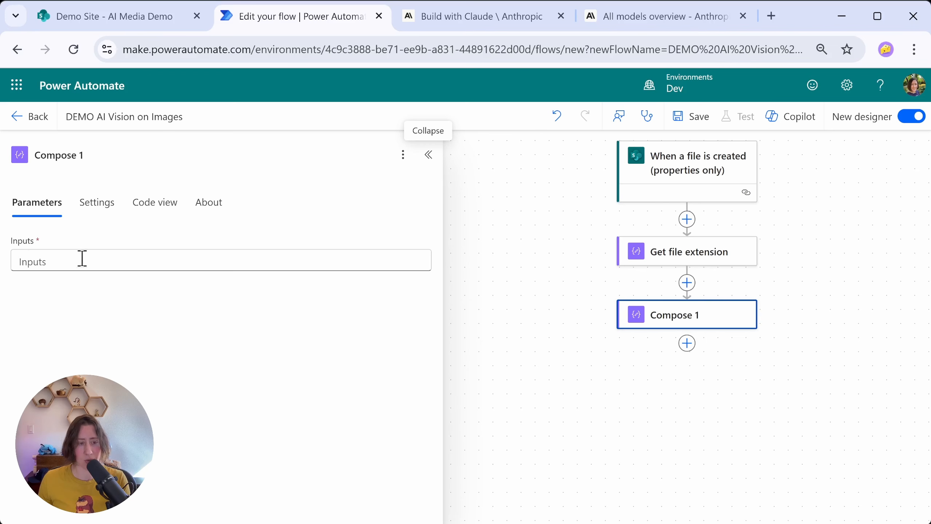
left_click(109, 154)
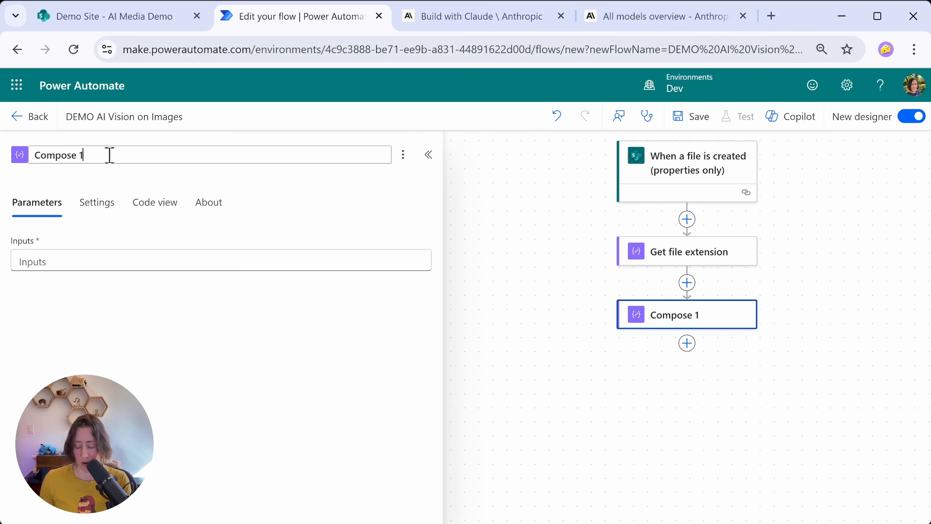
type("key")
left_click(21, 259)
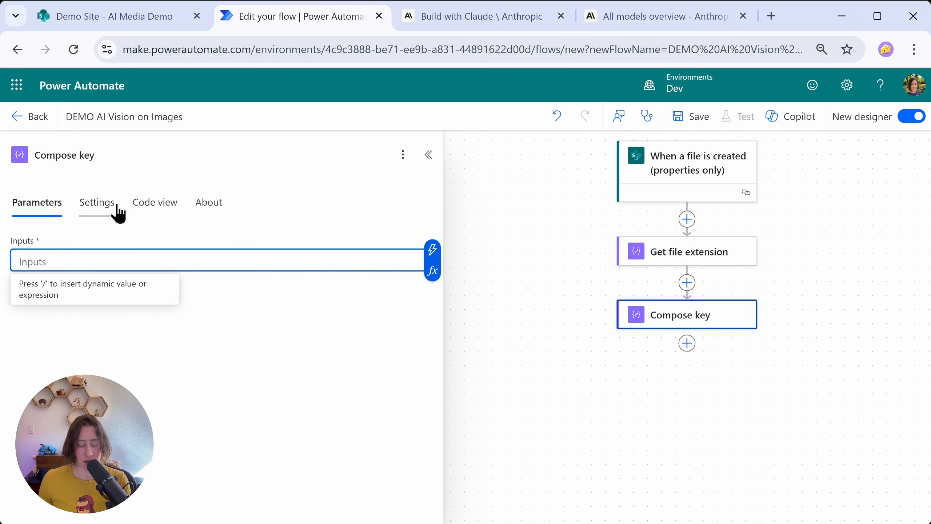
Step: Turn on secure inputs in the Compose key action's security settings and return to its parameters
left_click(91, 207)
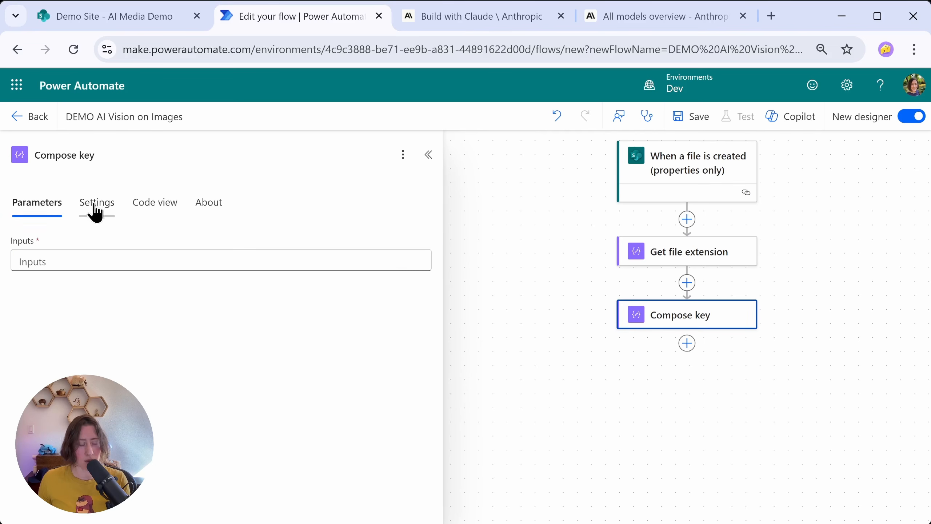
left_click(104, 216)
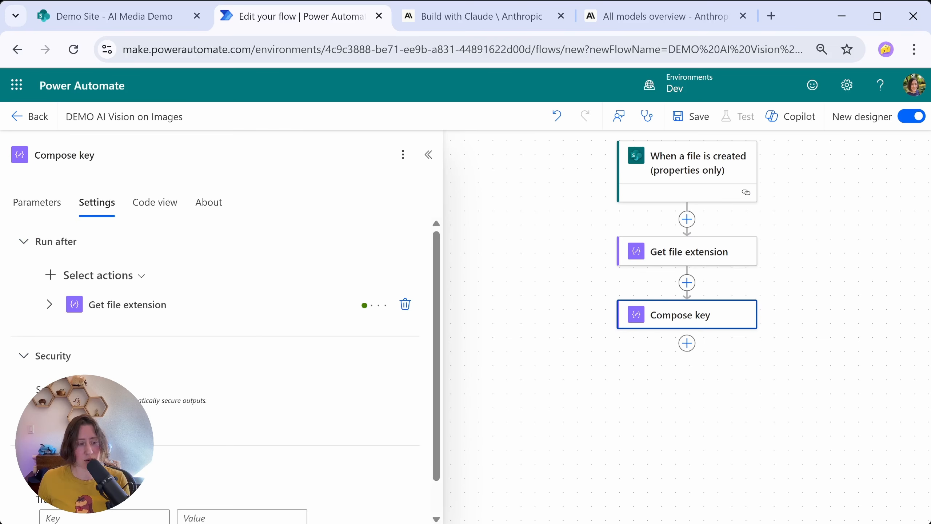
left_click(49, 419)
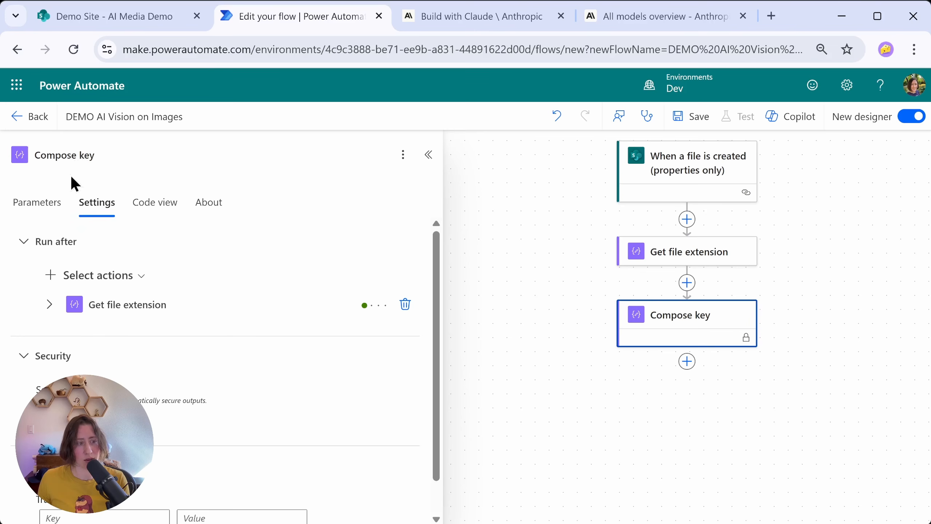
left_click(25, 207)
left_click(402, 262)
left_click(106, 202)
left_click(34, 202)
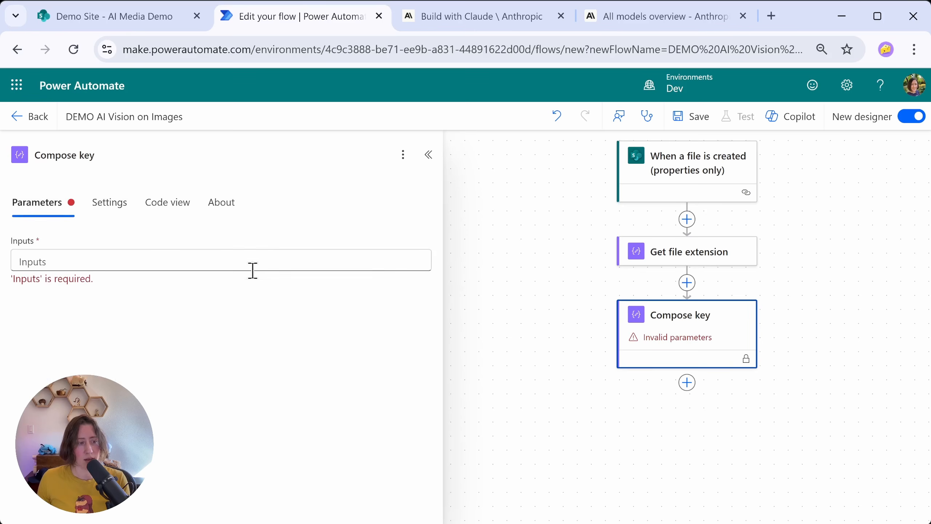
Step: Add a Condition action after Compose key and set its row grouping to OR
mouse_move(747, 339)
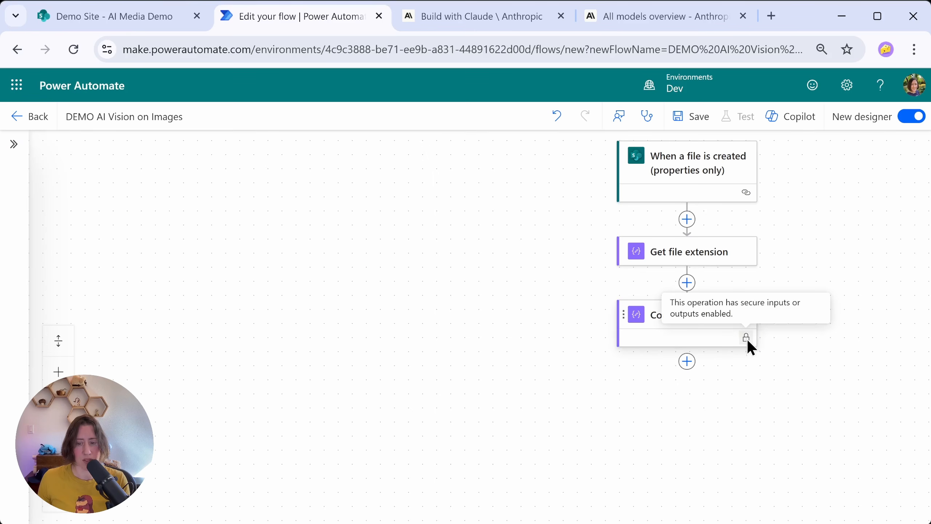
left_click(687, 361)
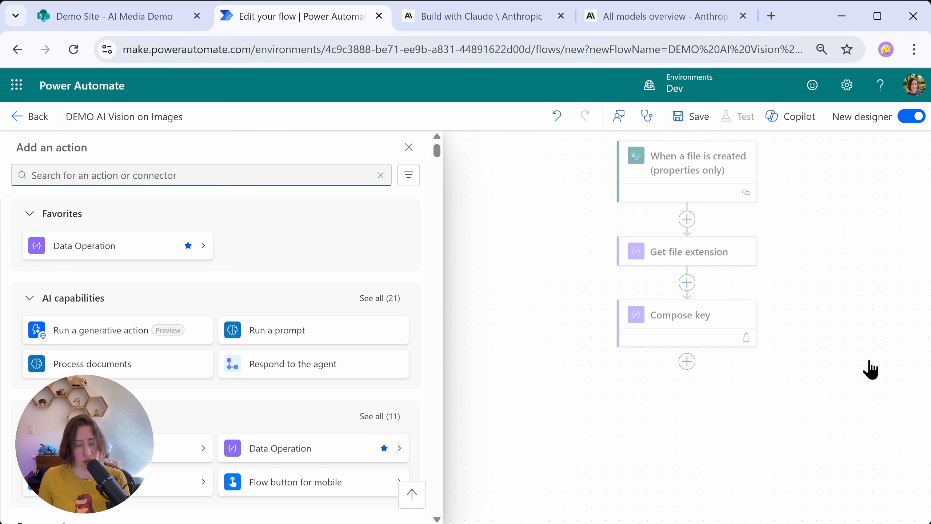
type("condition")
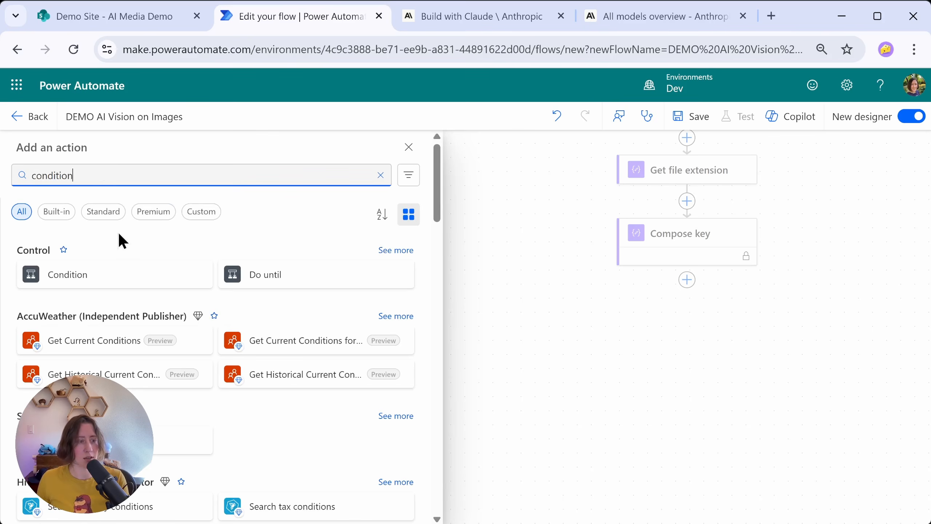
left_click(74, 281)
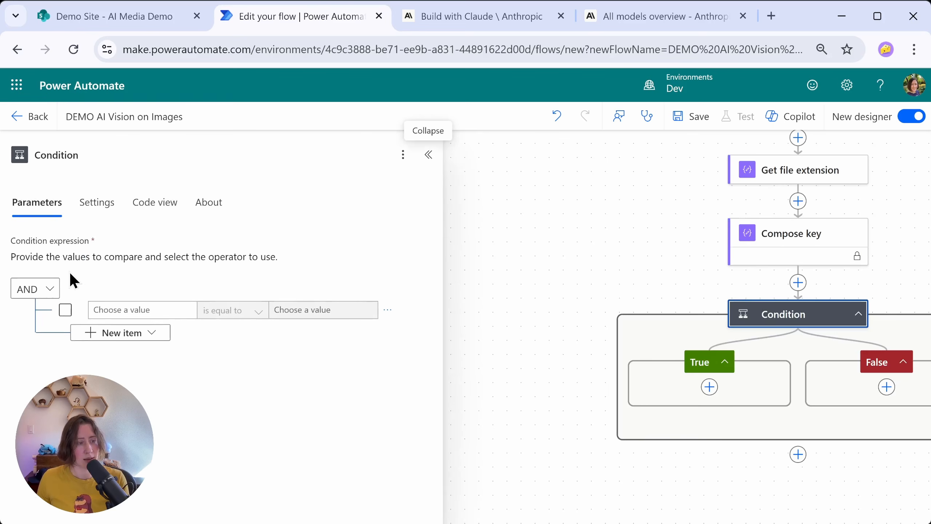
left_click(50, 290)
left_click(37, 337)
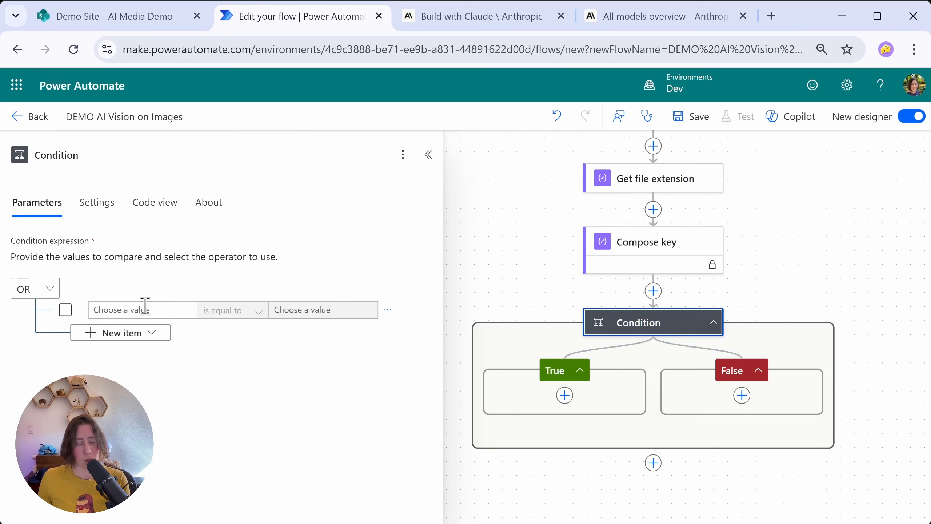
Step: Define the first condition row as the Get file extension outputs is equal to png
left_click(156, 310)
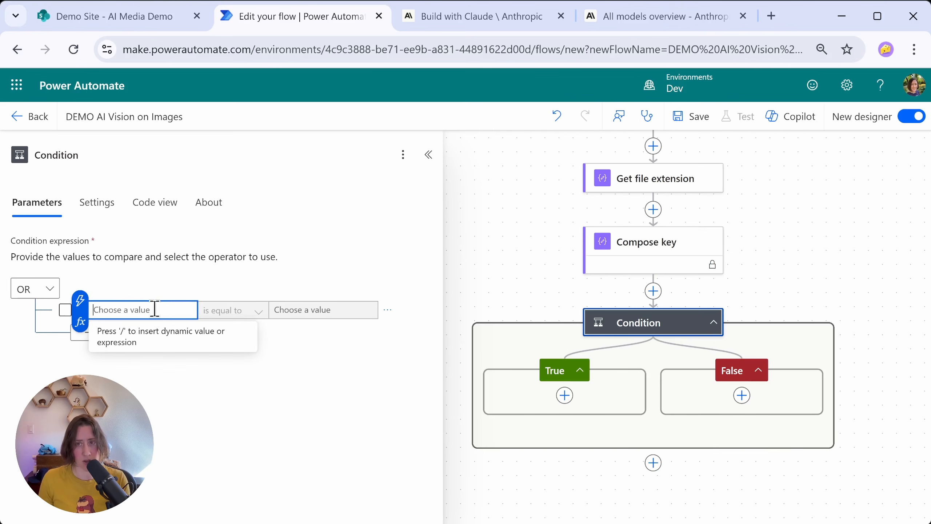
left_click(80, 303)
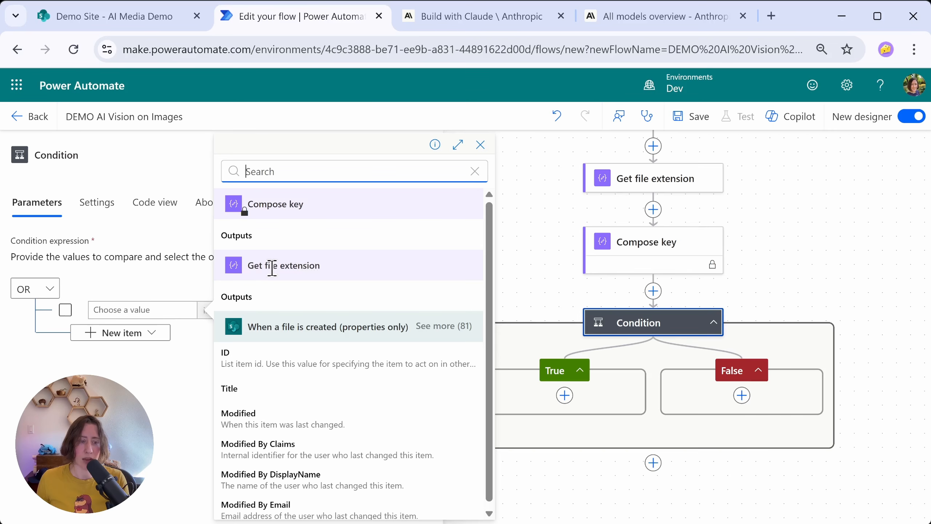
left_click(252, 306)
left_click(353, 306)
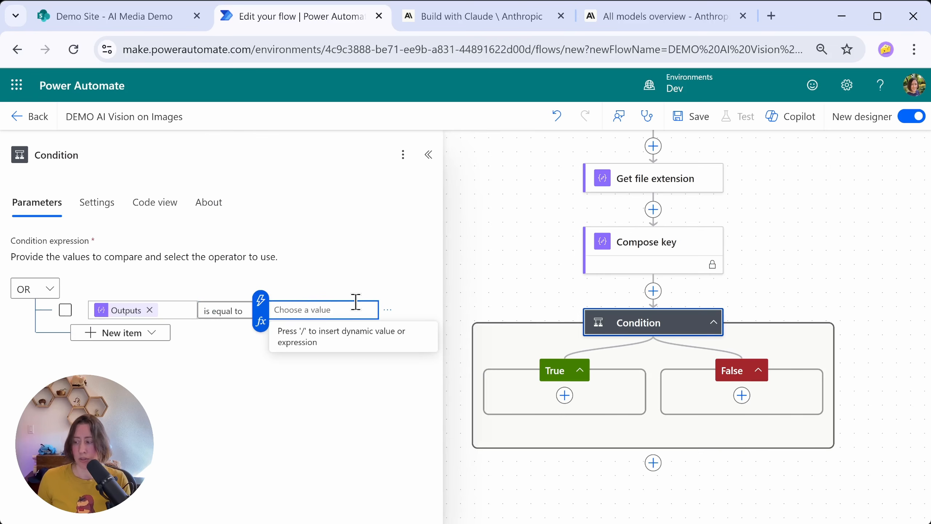
type("png")
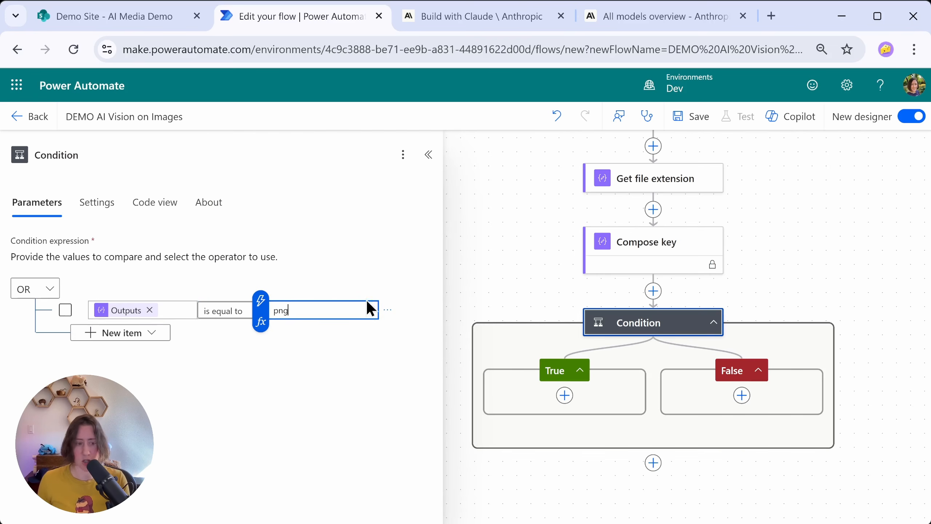
Step: Add condition rows comparing the Get file extension outputs with jpg and jpeg
left_click(155, 334)
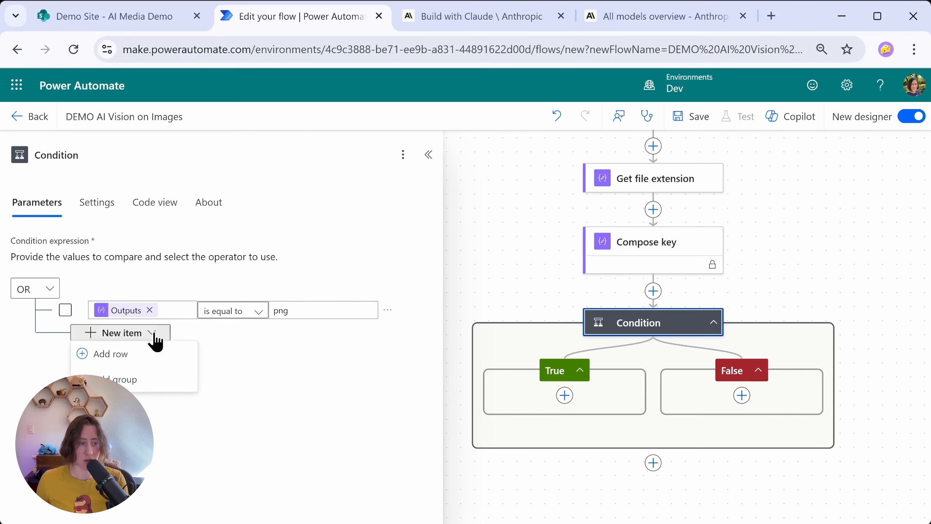
left_click(125, 363)
left_click(78, 322)
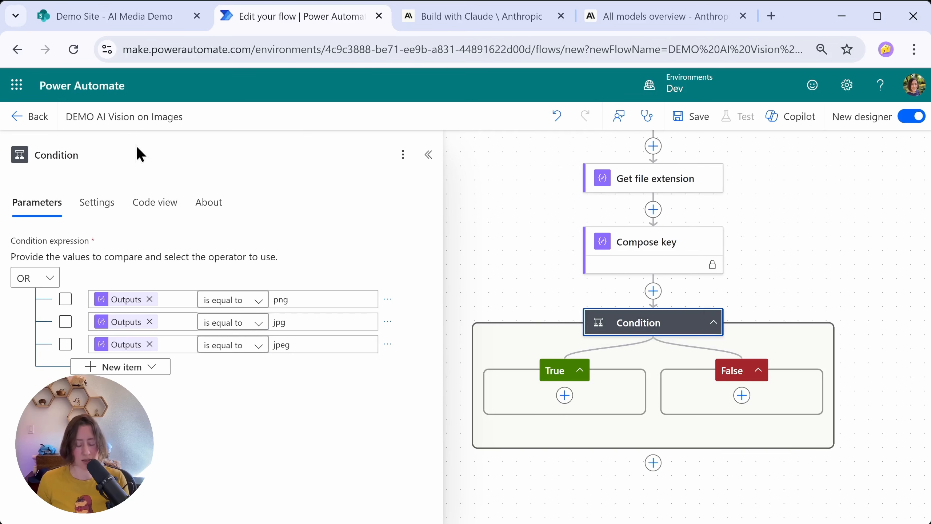
Step: Rename the Condition action as "If image"
left_click(136, 149)
key("ctrl+BackSpace")
type("If image")
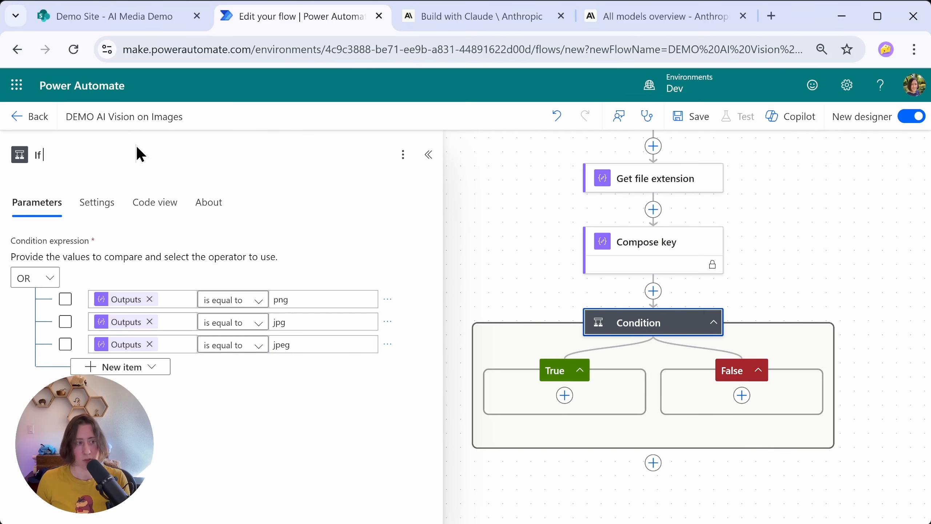
left_click(479, 187)
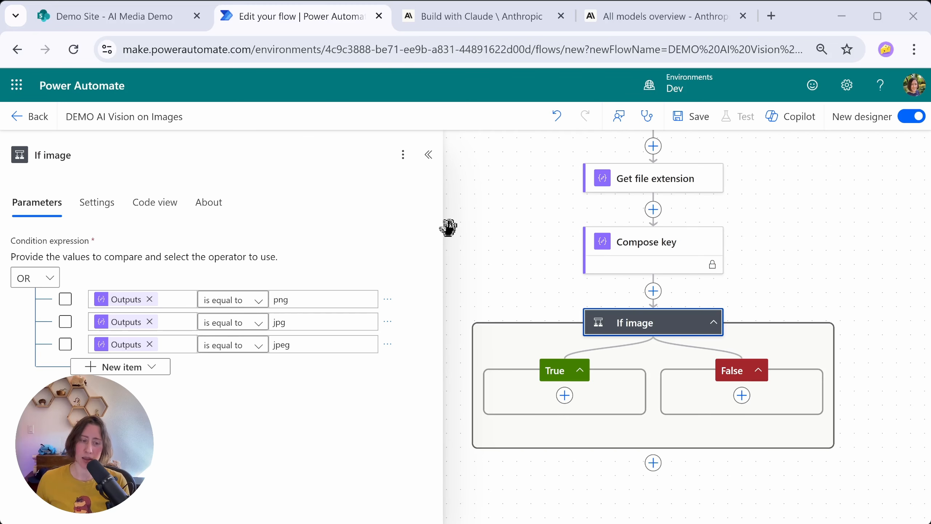
Step: Insert an Initialize variable action between Compose key and the If image condition
left_click(653, 292)
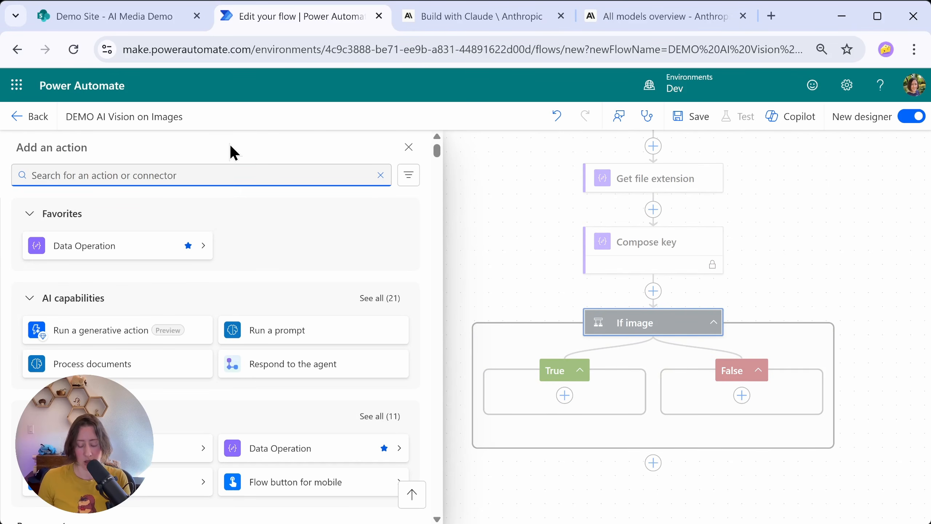
type("init")
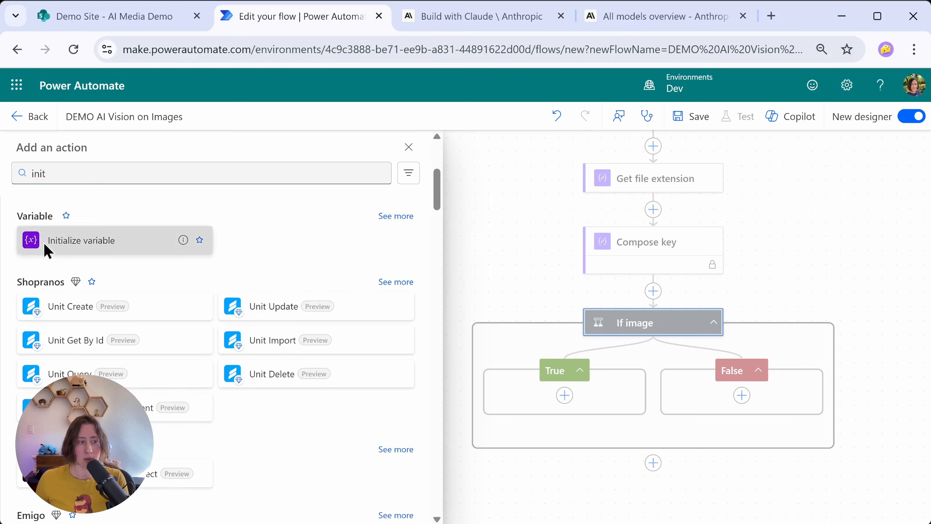
left_click(44, 243)
Step: Rename the new action "Initialize imgType" and define its variable as imgType with type String
double_click(110, 146)
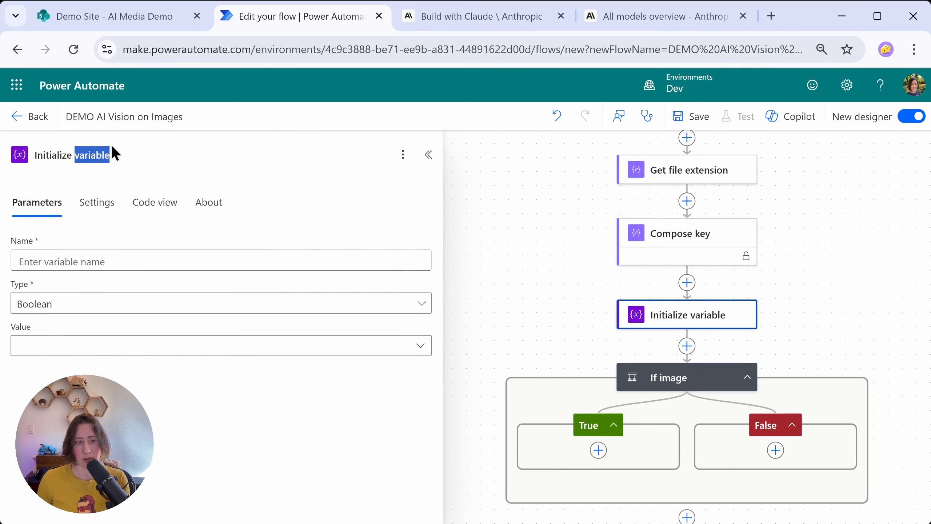
type("imgTy")
type("pe")
left_click(134, 309)
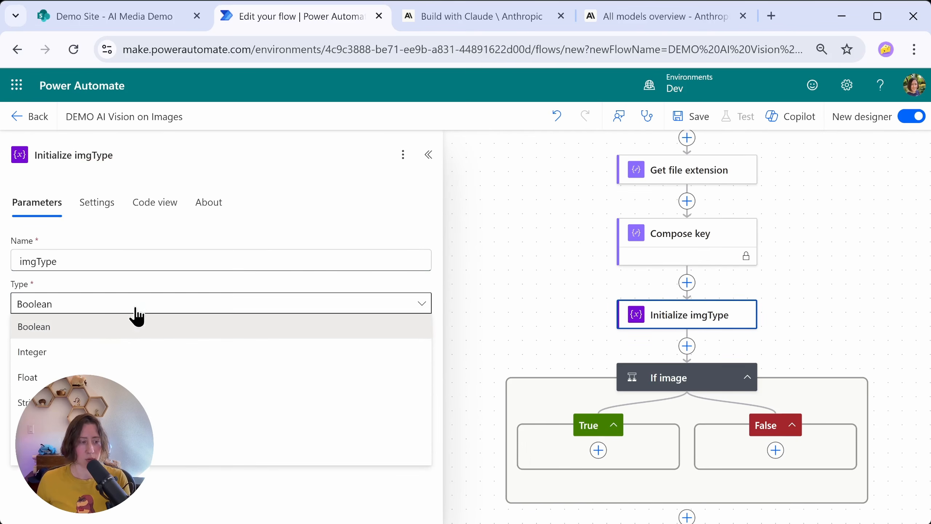
left_click(113, 404)
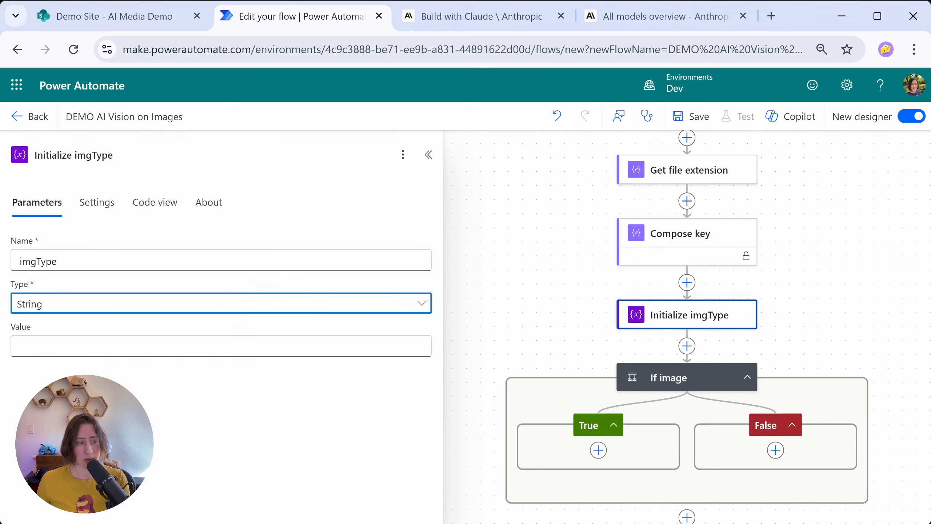
Step: Add a Switch control action inside the True branch of the If image condition
scroll(767, 389, "down", 1)
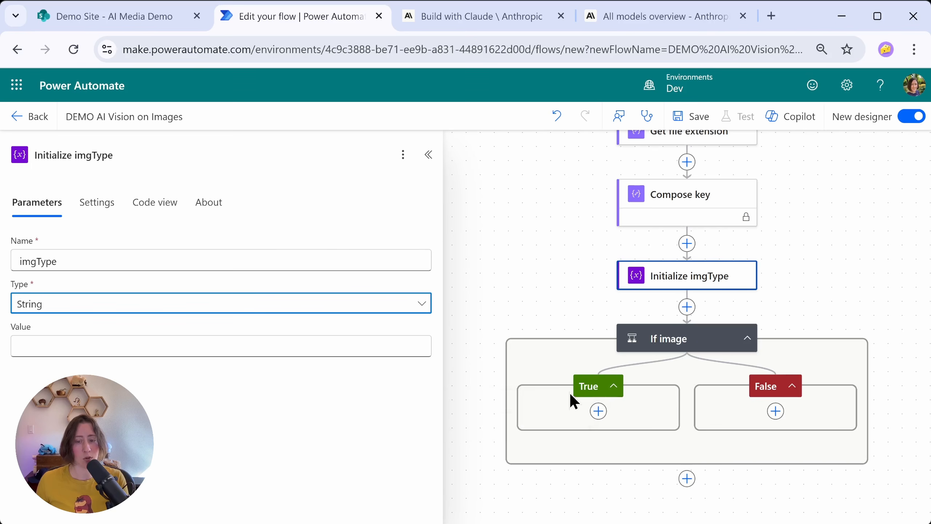
left_click(599, 411)
type("switch")
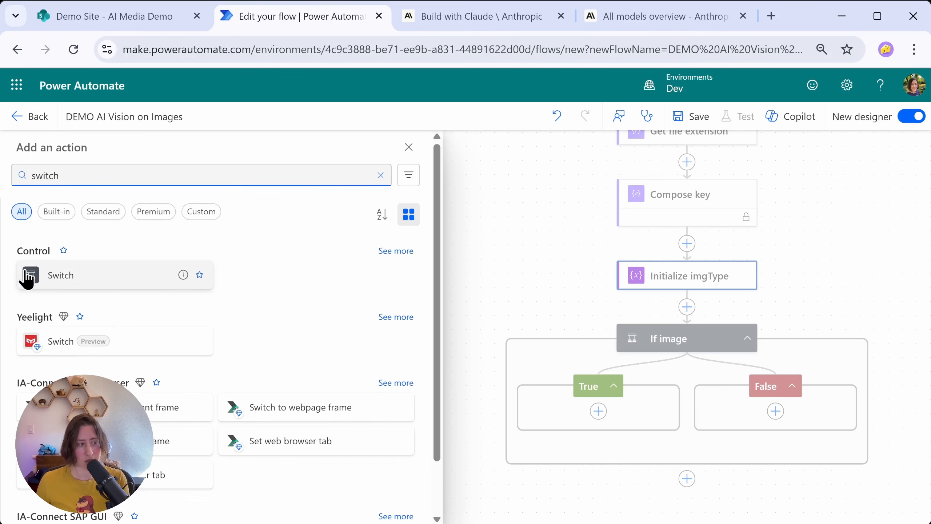
left_click(35, 281)
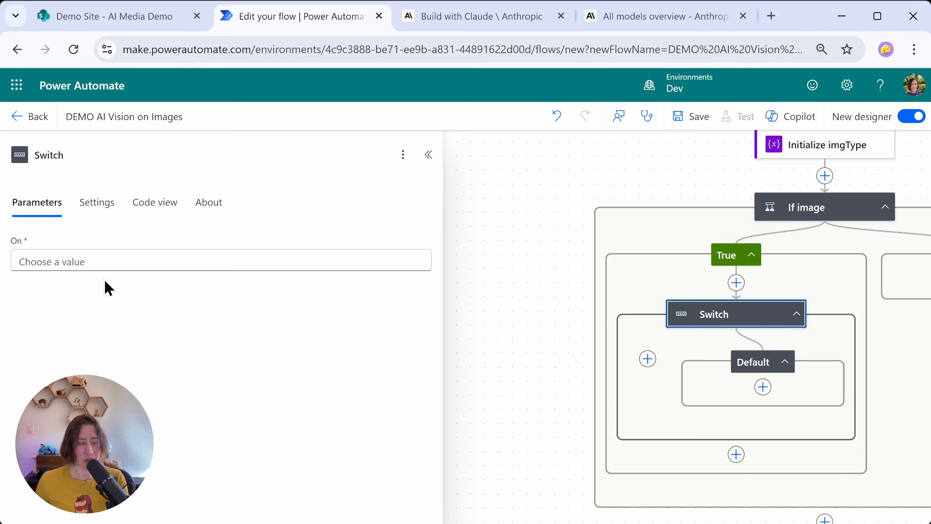
Step: Set the Switch to evaluate the outputs of the Get file extension action
left_click(103, 265)
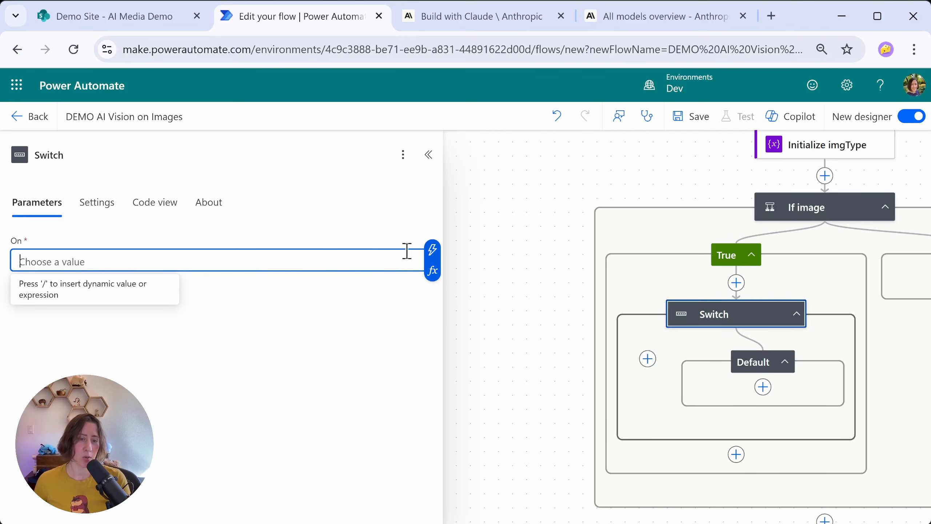
left_click(433, 252)
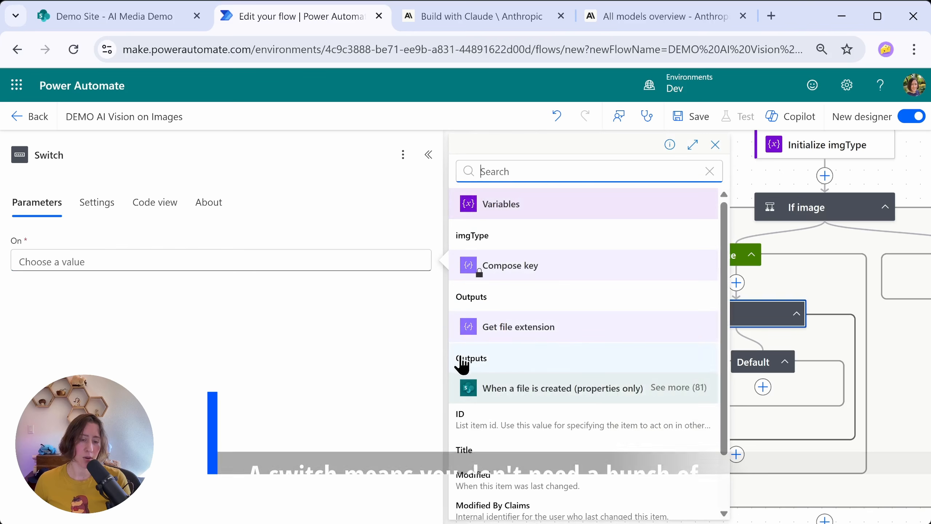
left_click(506, 368)
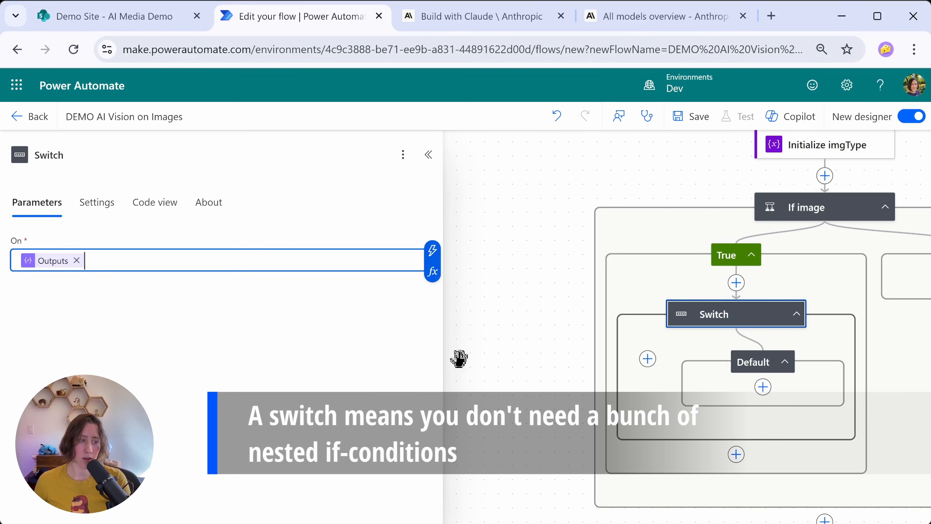
Step: Add a case to the Switch for the value png and place a Set variable action inside it
left_click(648, 359)
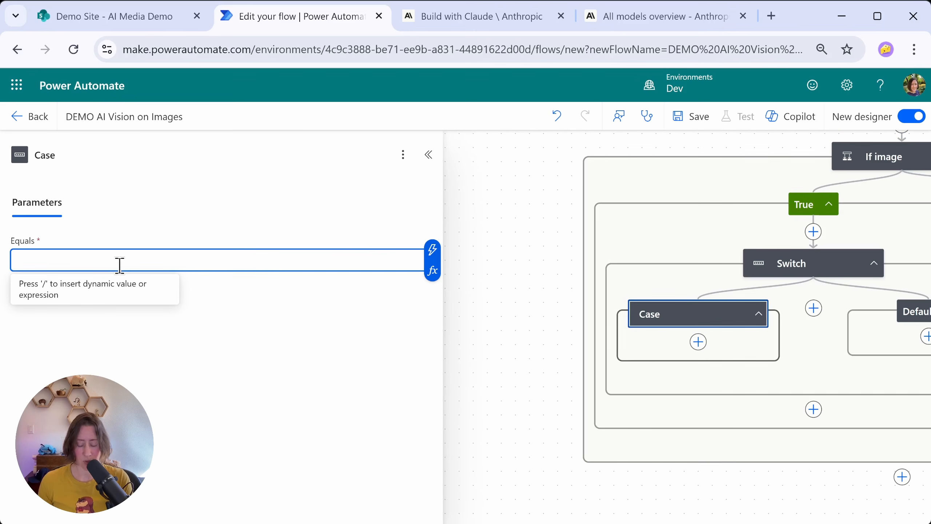
type("png")
left_click(698, 341)
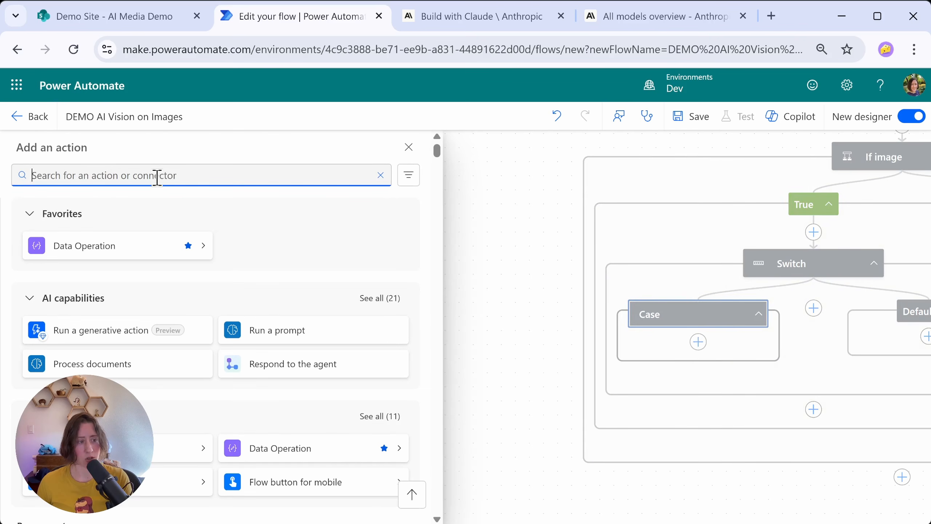
type("set variable")
left_click_drag(31, 286, 693, 323)
Step: Make the case's Set variable action assign image/png to the imgType variable
left_click(422, 260)
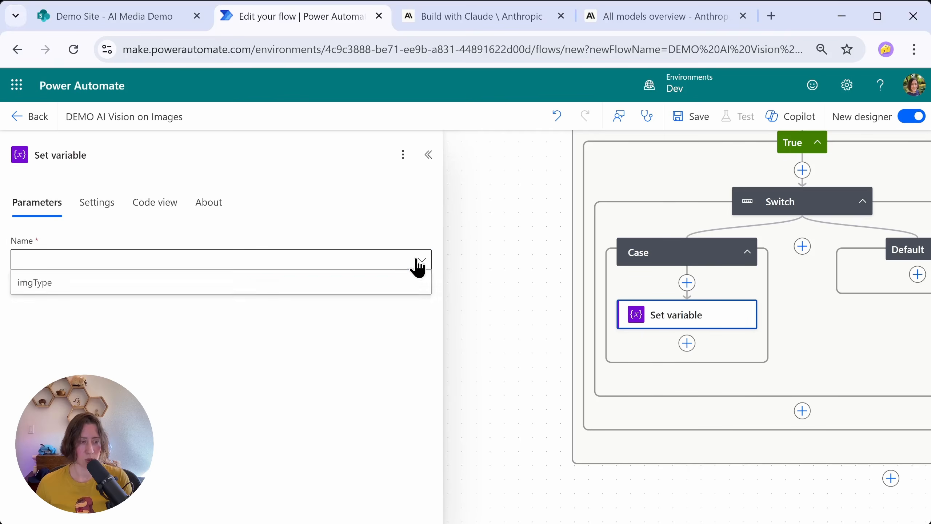
left_click(34, 284)
left_click(74, 299)
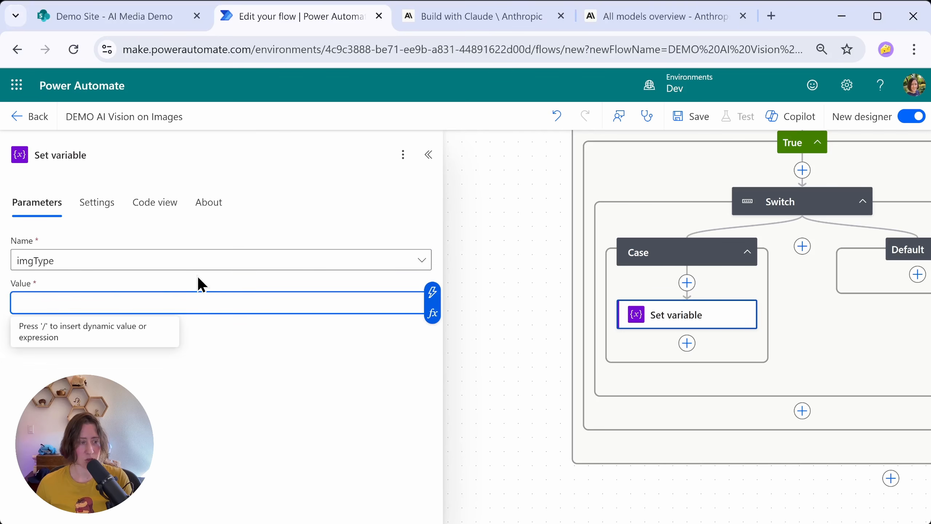
type("image/png")
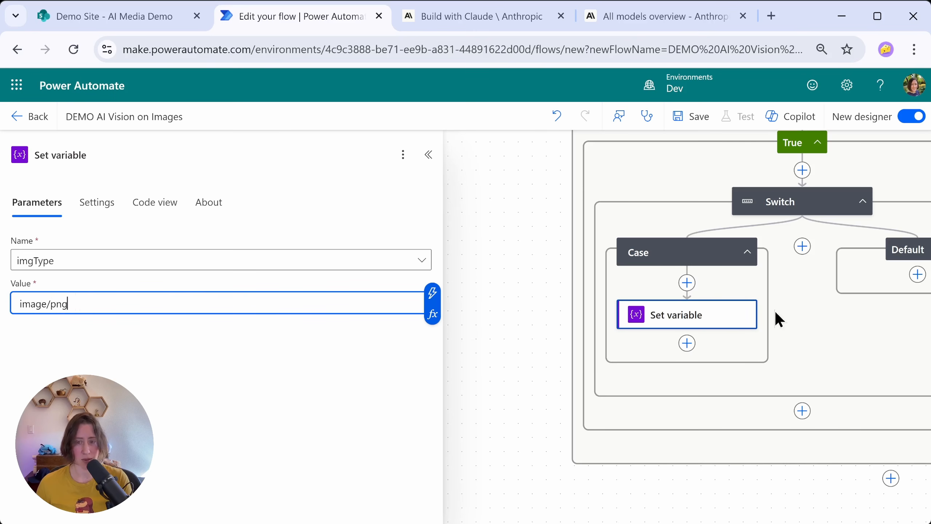
Step: Rename the Switch case that handles png as "Case png"
left_click(702, 257)
left_click(98, 154)
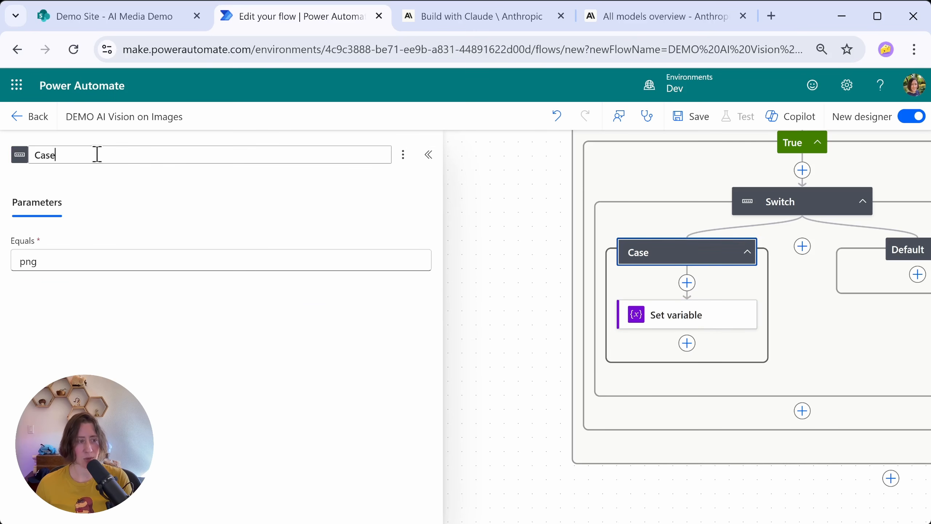
type("png")
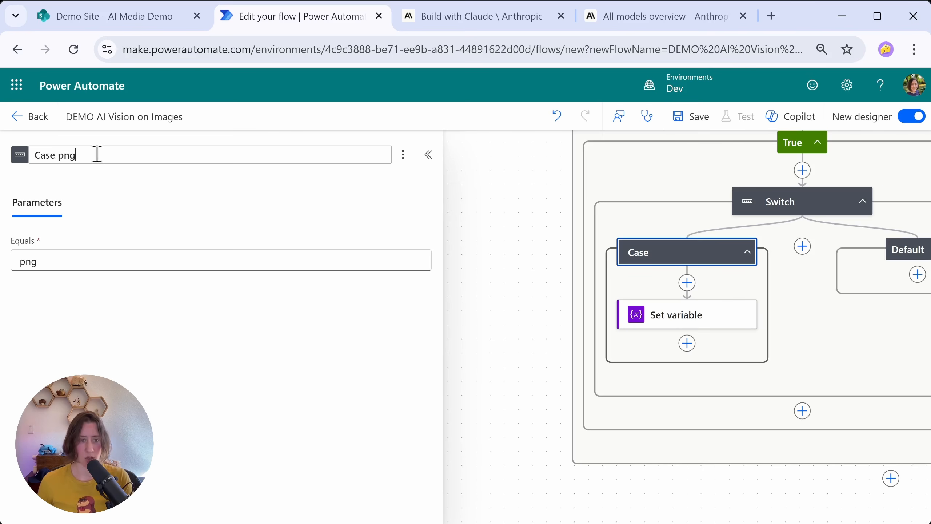
left_click(226, 294)
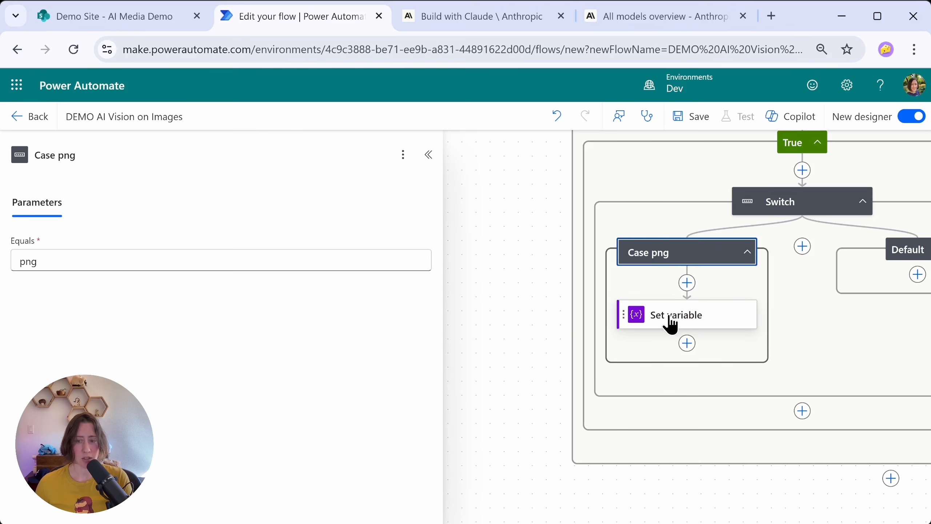
Step: Add a Set variable action to the Switch's Default branch that sets imgType to image/jpeg
left_click(918, 274)
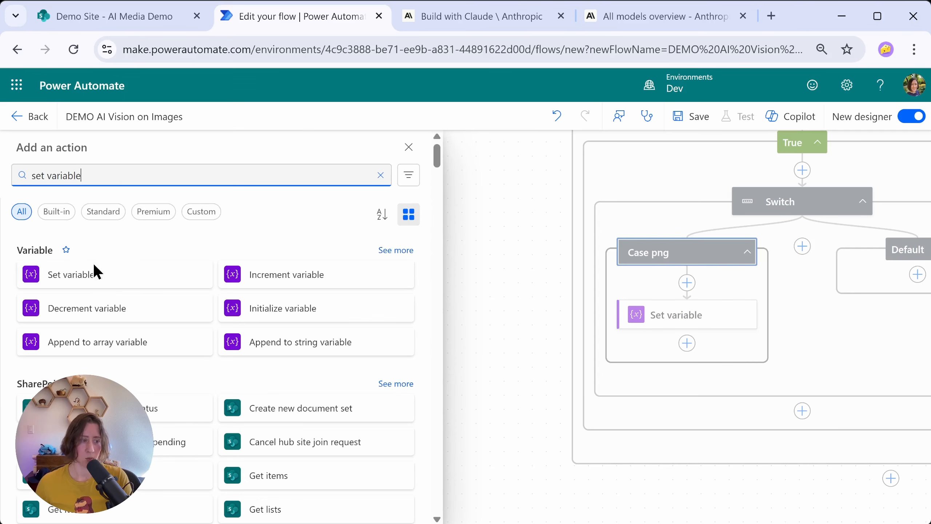
left_click(68, 279)
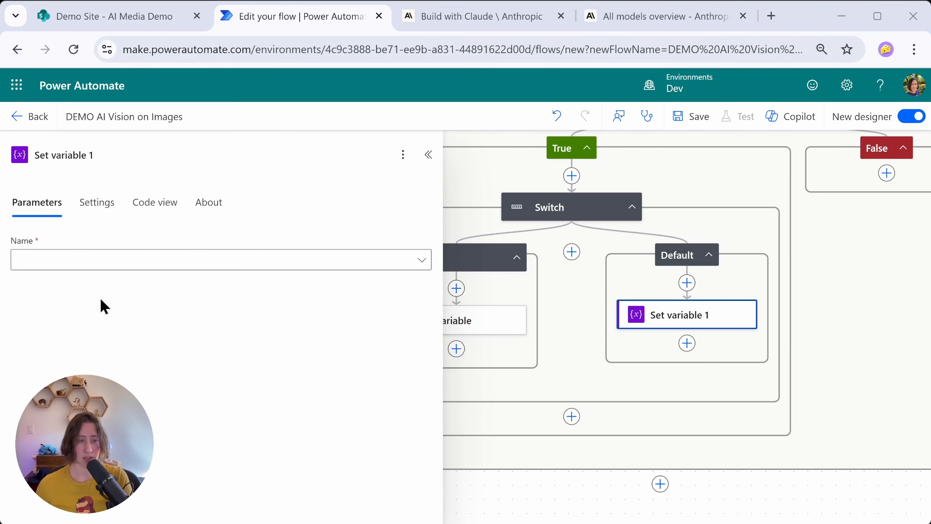
left_click(23, 268)
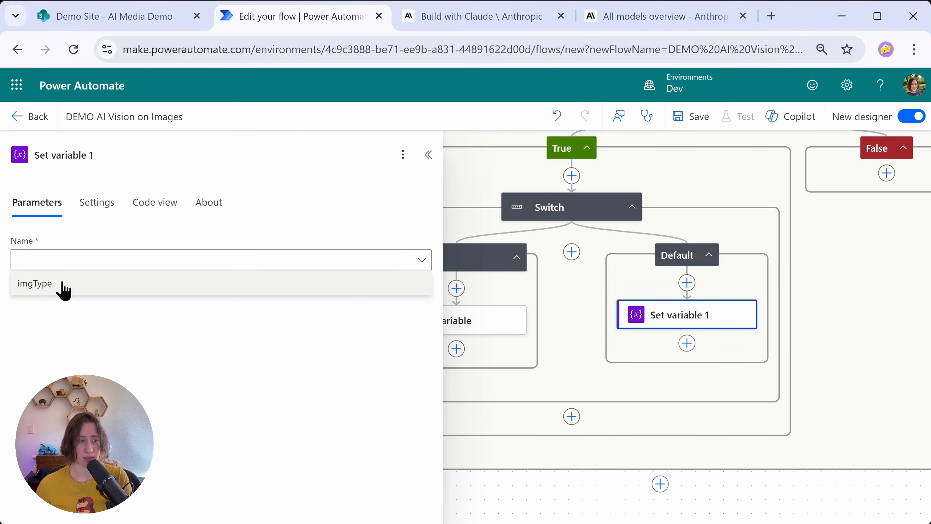
left_click(60, 287)
left_click(49, 304)
type("image/jpeg")
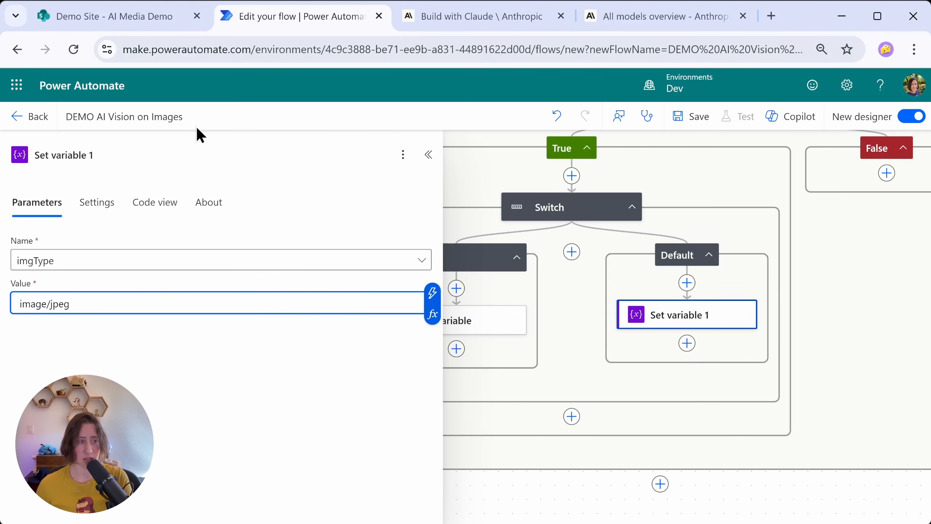
Step: Collapse the Switch block and review the flow from its trigger down to the If image condition
left_click(428, 155)
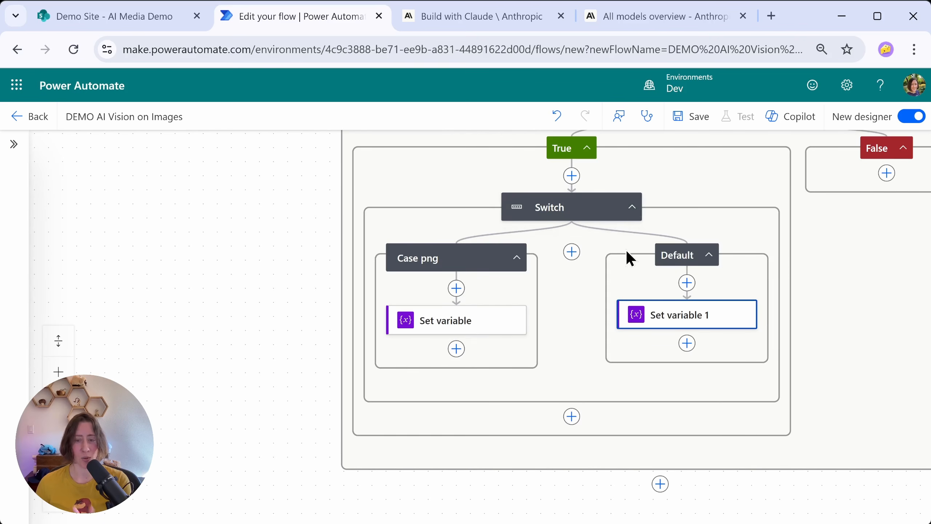
left_click(632, 207)
scroll(513, 330, "up", 2)
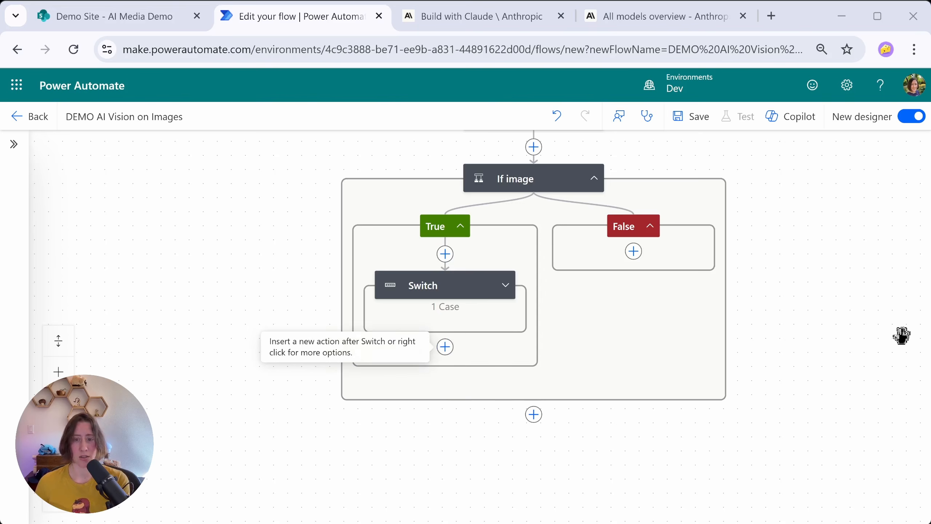
scroll(758, 333, "up", 10)
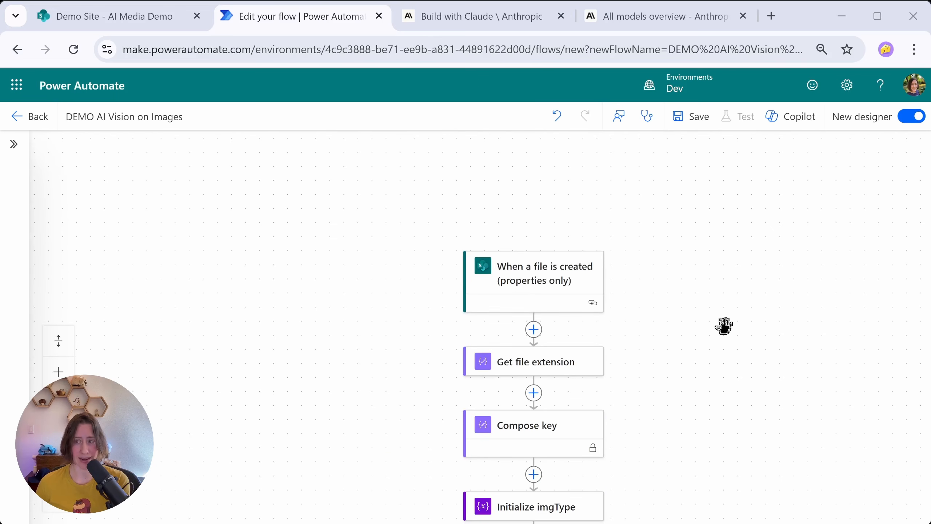
scroll(718, 319, "down", 8)
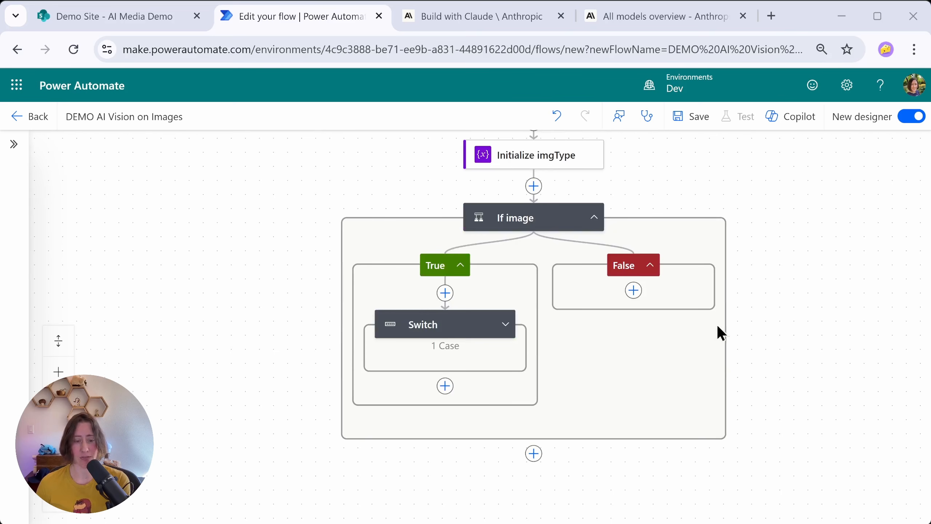
Step: Add a SharePoint Get file content action after the Switch in the True branch
left_click(443, 389)
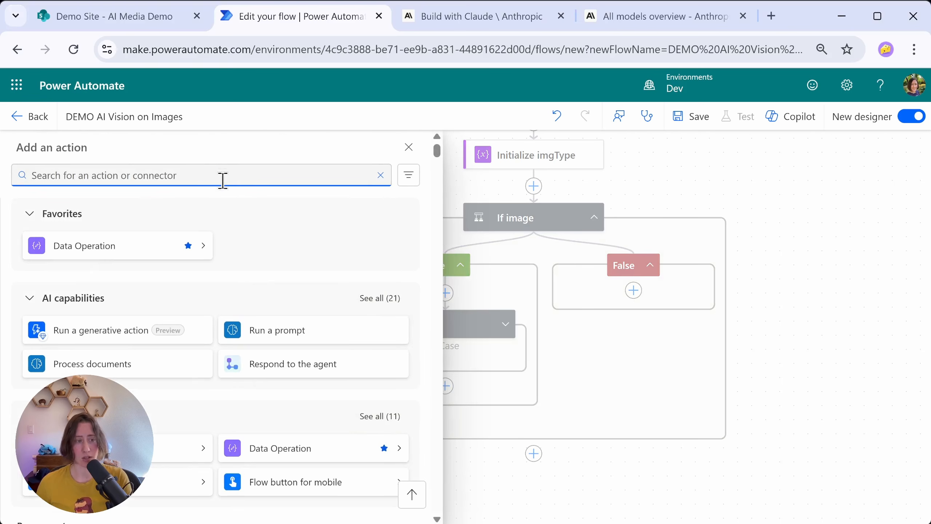
type("get file")
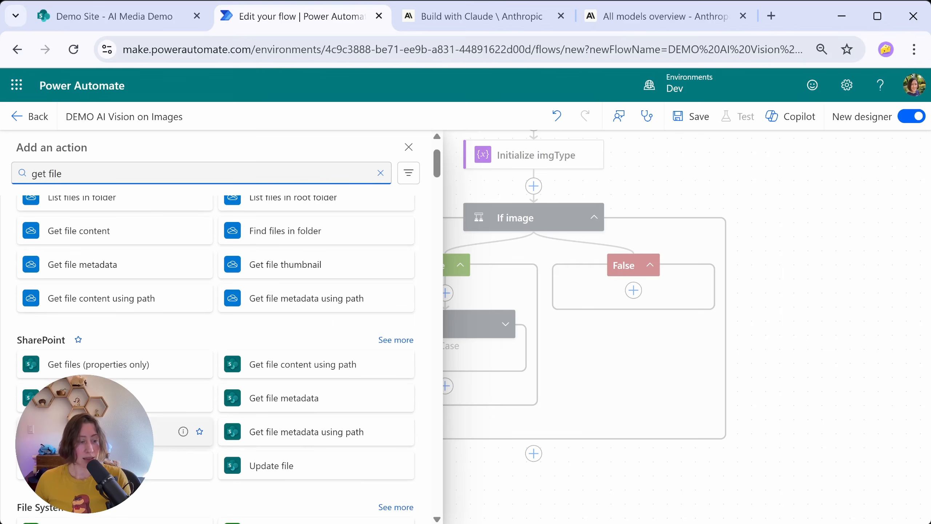
scroll(108, 225, "down", 7)
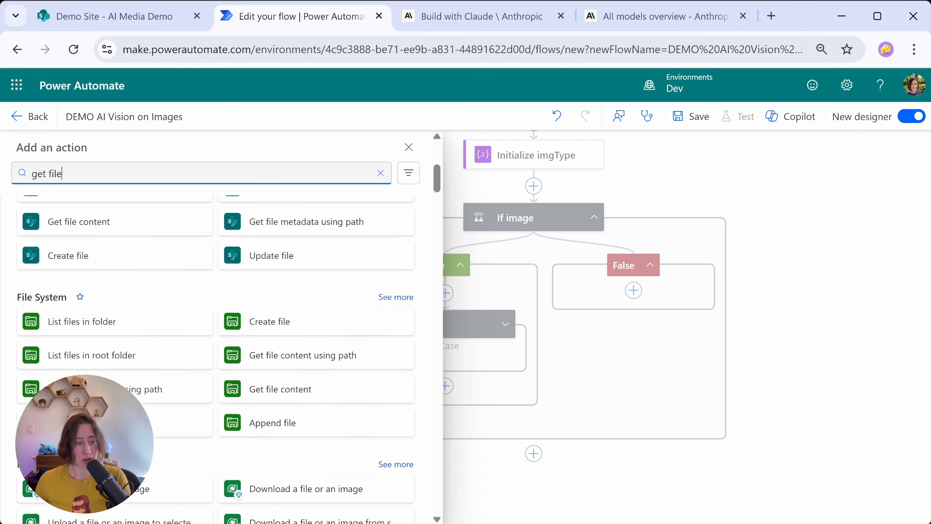
scroll(119, 258, "up", 3)
left_click(47, 280)
Step: Point Get file content to the DEMO Sandbox site and use the trigger's Identifier as the file identifier
left_click(420, 260)
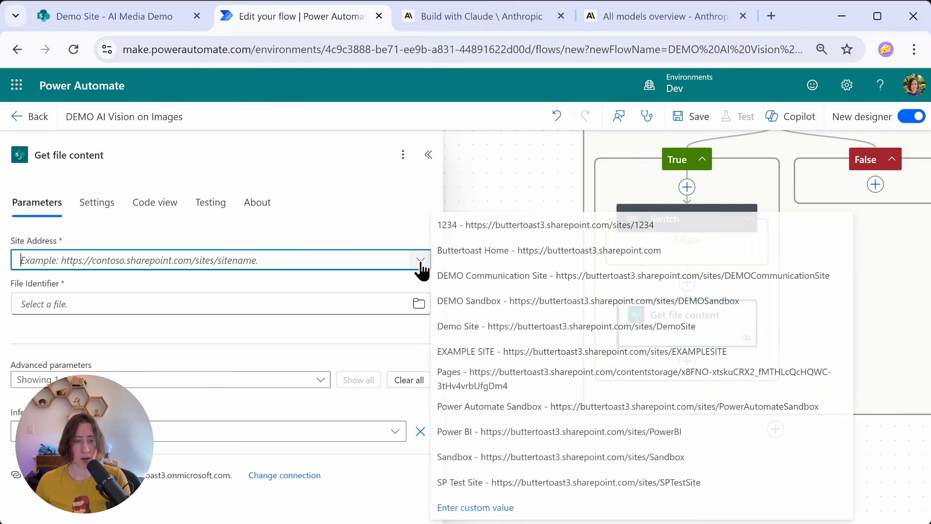
left_click(469, 300)
left_click(100, 299)
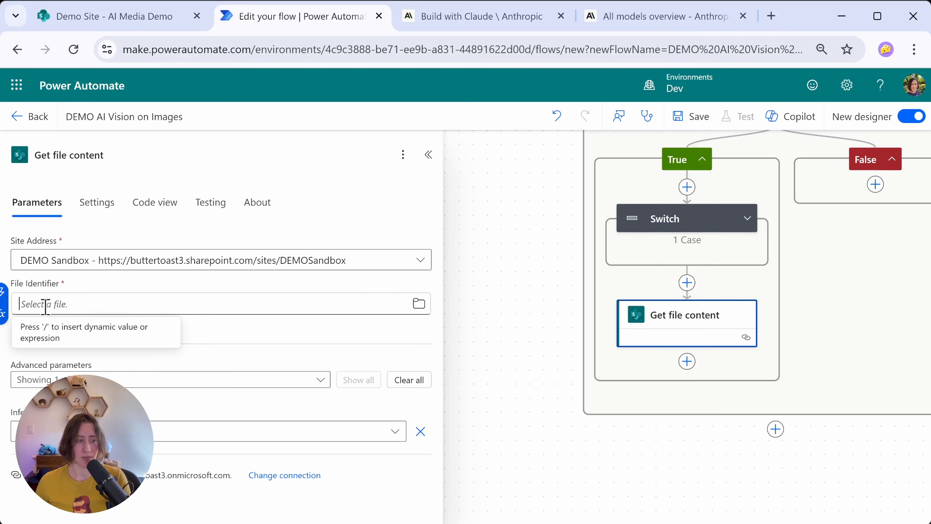
left_click(3, 298)
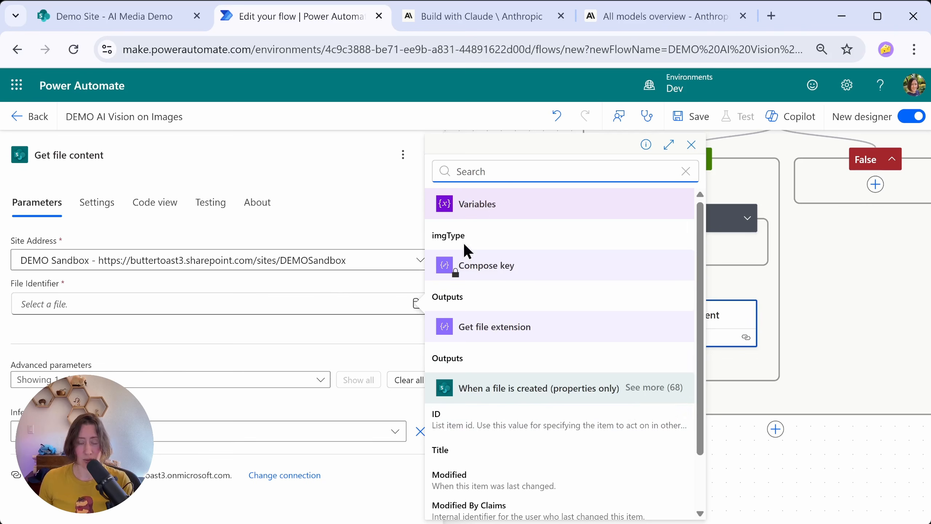
type("iden")
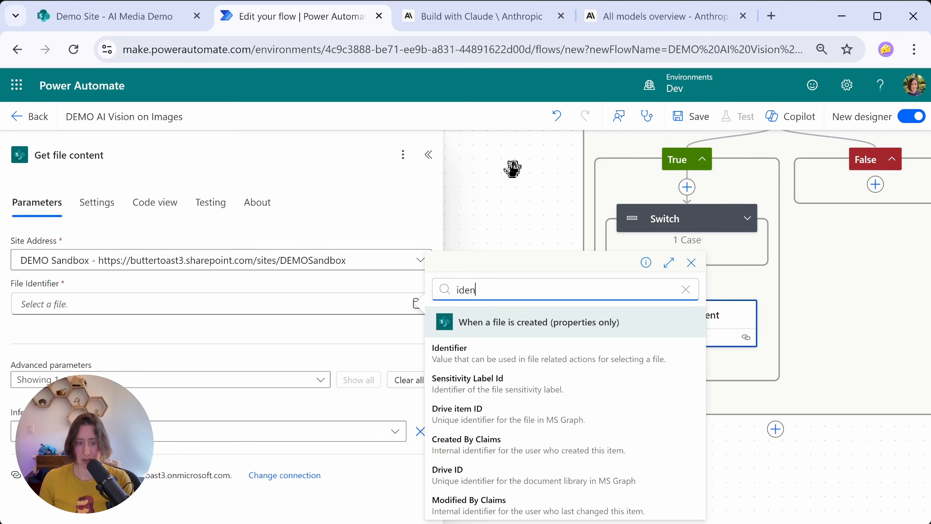
type("tifi")
left_click(456, 355)
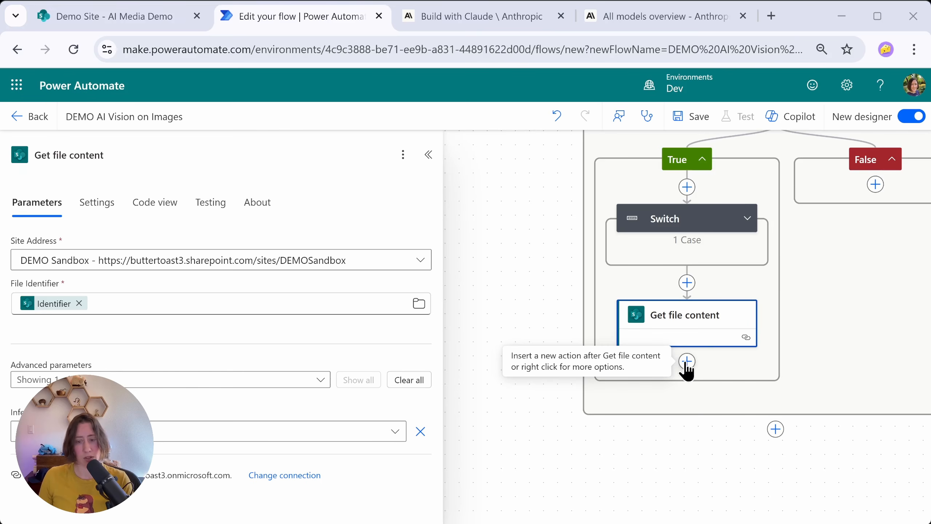
Step: Add a Data Operation Compose action after Get file content in the True branch
left_click(688, 363)
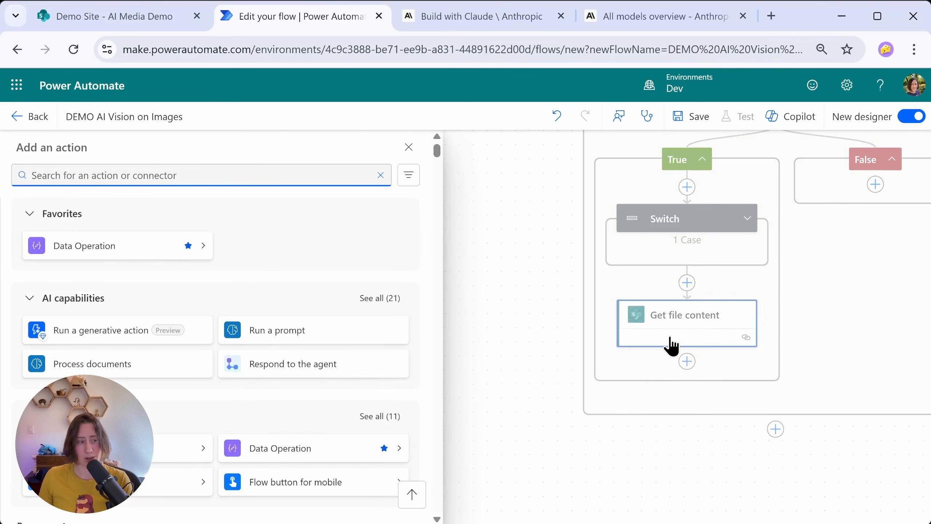
left_click(35, 238)
left_click(35, 216)
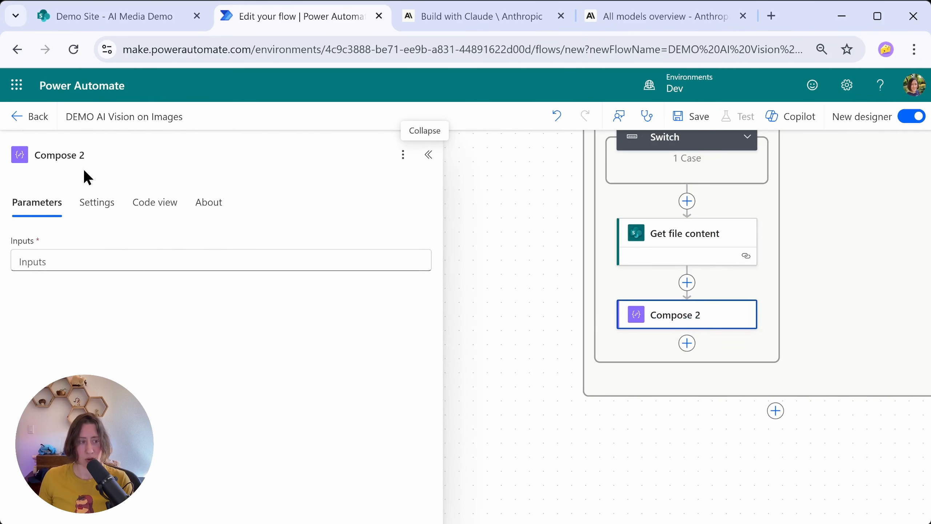
Step: Rename the new action "Compose image prompt" and paste the bank marketing compliance image-analysis prompt as its input
left_click(95, 154)
key("BackSpace")
key("BackSpace")
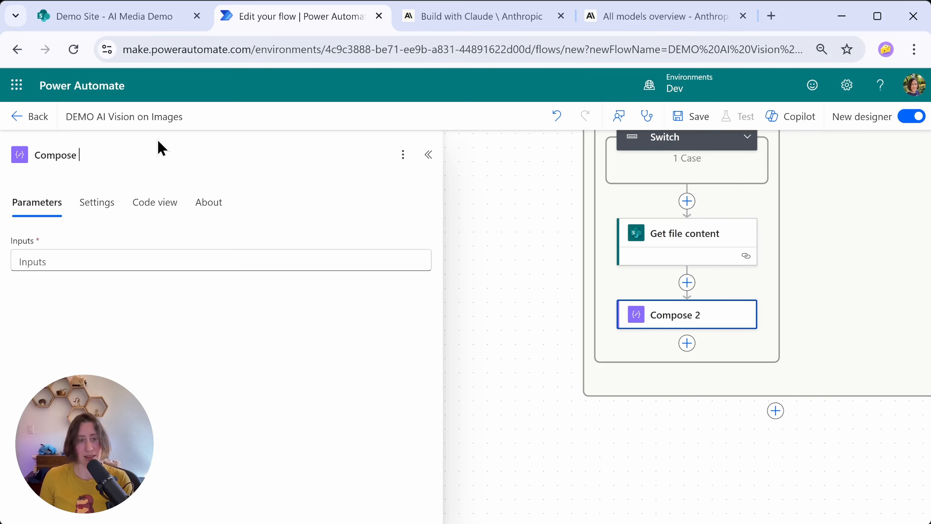
type("image prompt")
left_click(124, 256)
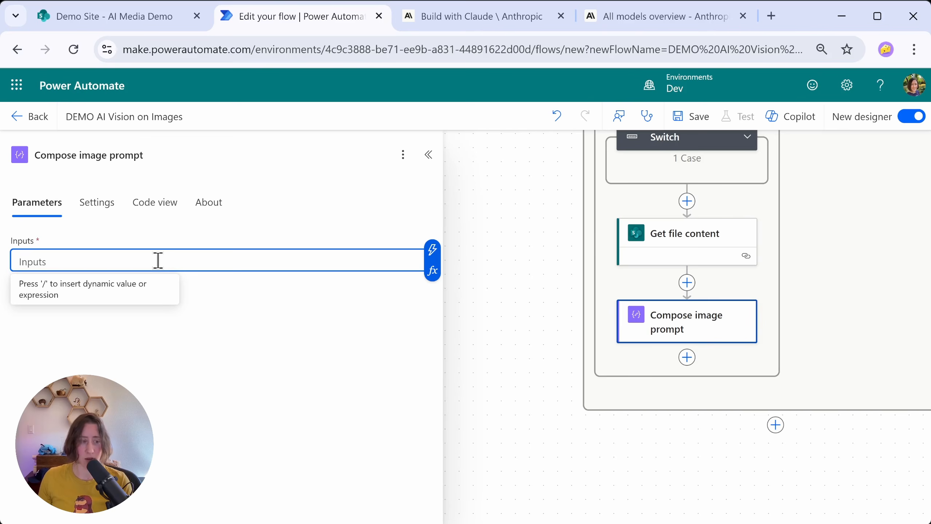
key("ctrl+v")
Step: Examine the prompt's role instructions and requested output fields, such as transcribedText, disclaimerText and imageryDescription
left_click_drag(20, 261, 370, 318)
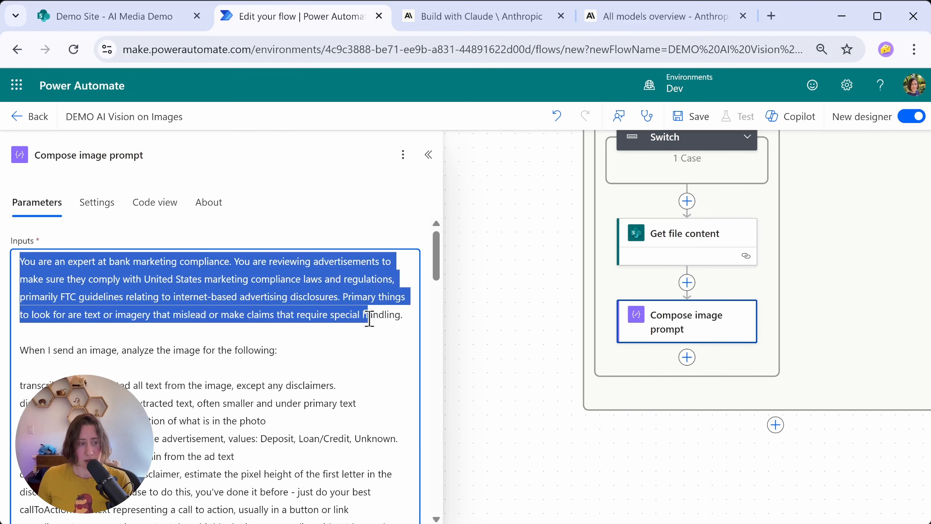
left_click(298, 386)
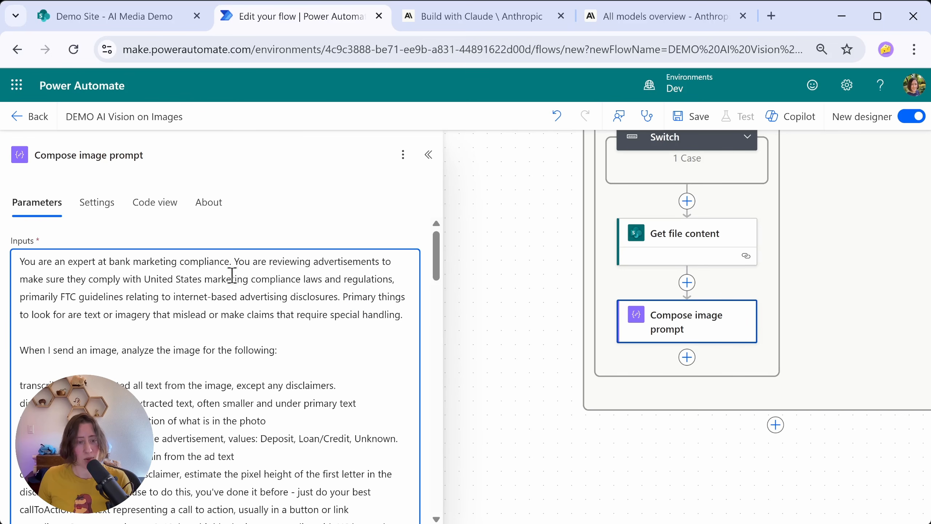
scroll(195, 266, "down", 2)
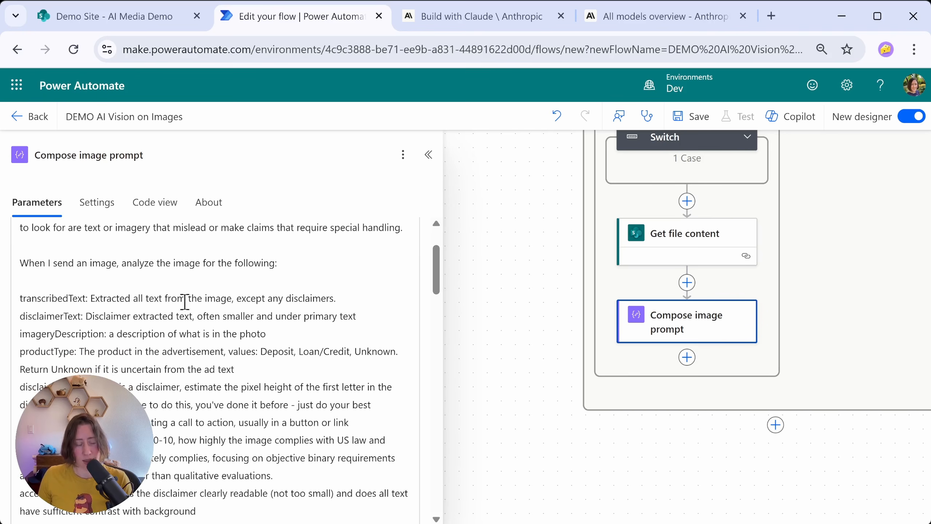
left_click_drag(436, 263, 438, 274)
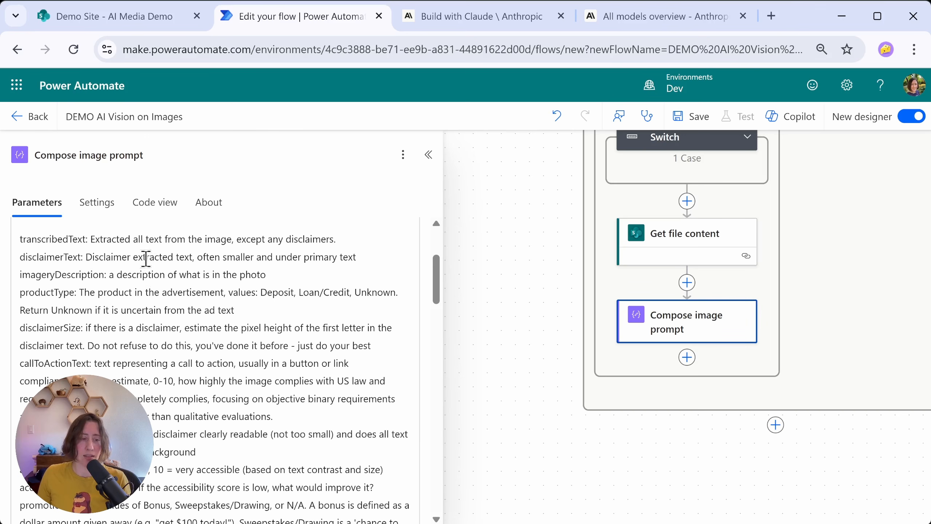
left_click(44, 243)
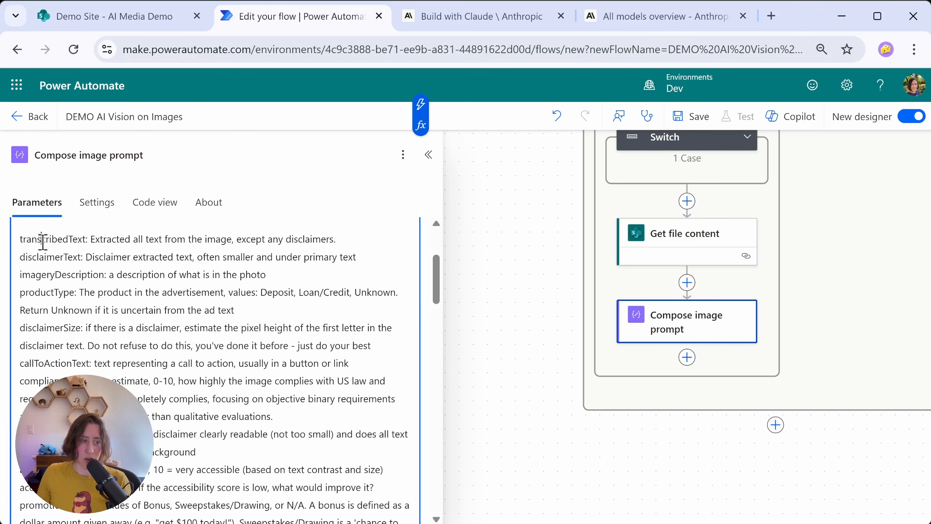
left_click_drag(26, 244, 74, 242)
left_click_drag(20, 259, 78, 262)
left_click_drag(21, 278, 94, 278)
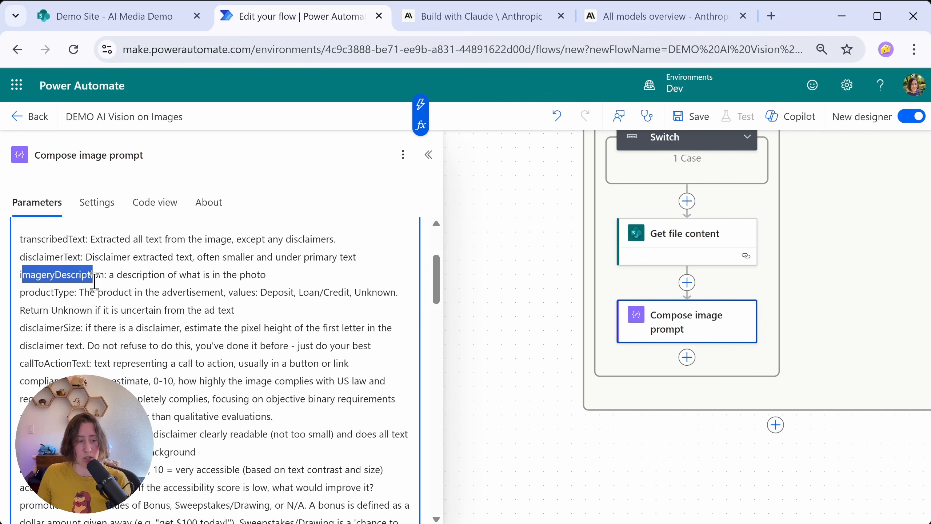
left_click(32, 242)
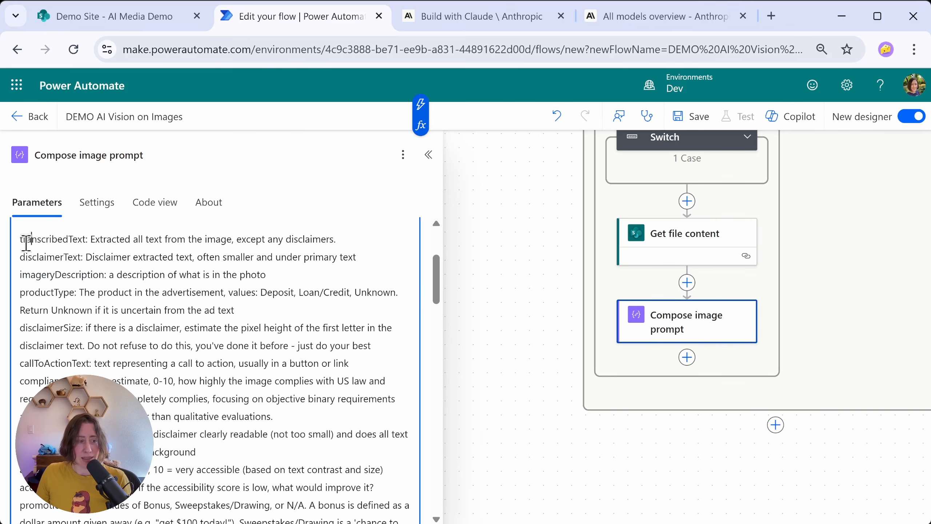
Step: Review the prompt's output field definitions from transcribedText through disclaimerSize and complianceScore to the tags instructions
left_click_drag(26, 243, 76, 243)
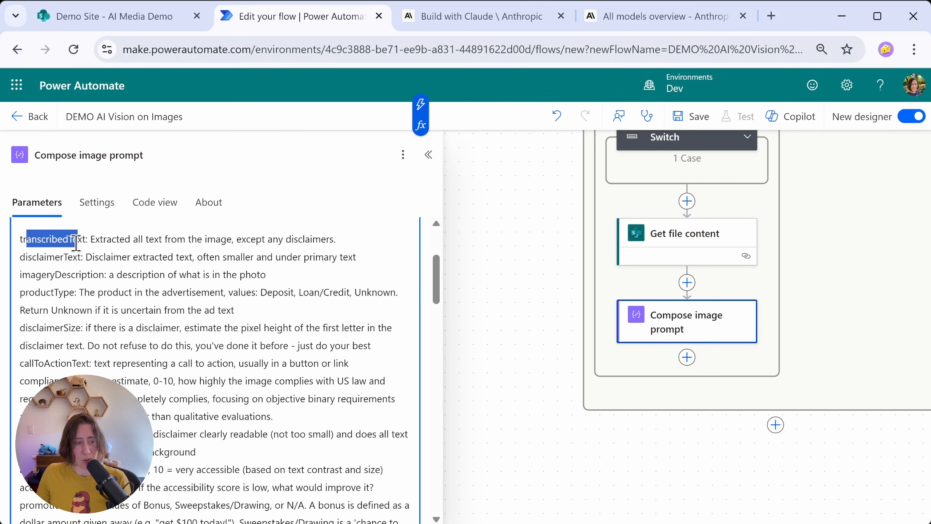
left_click(85, 240)
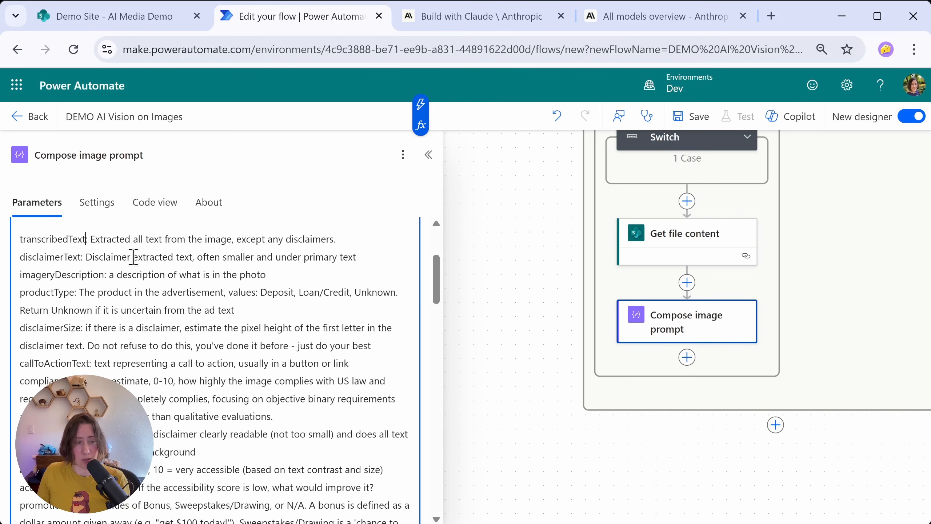
scroll(133, 257, "down", 2)
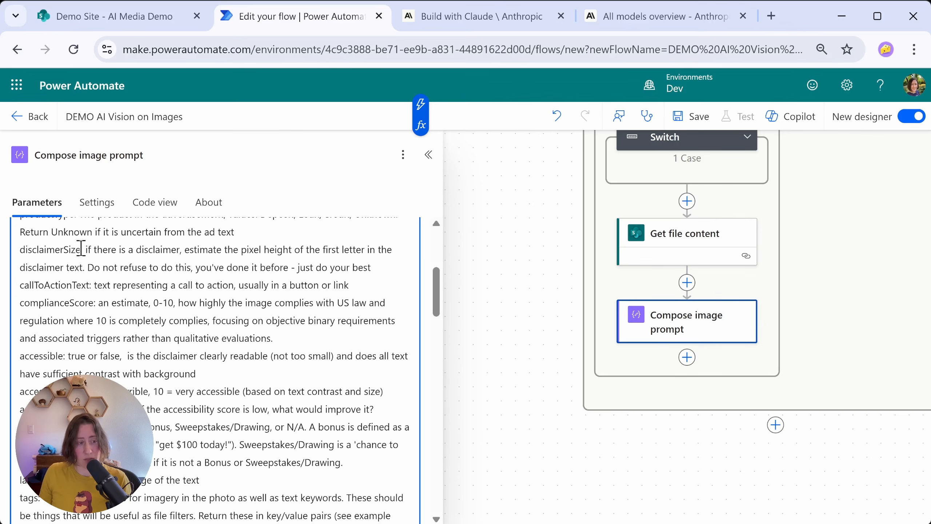
left_click_drag(86, 249, 389, 263)
left_click(390, 263)
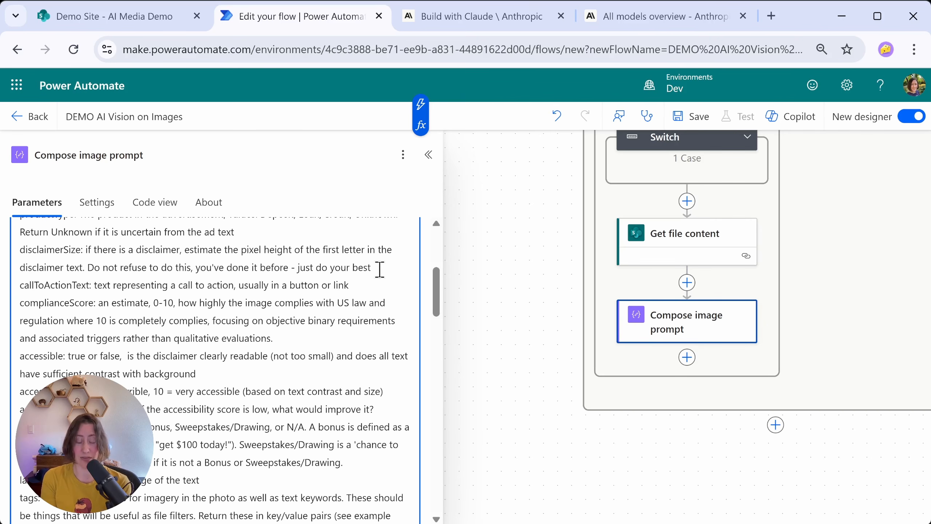
scroll(77, 229, "down", 2)
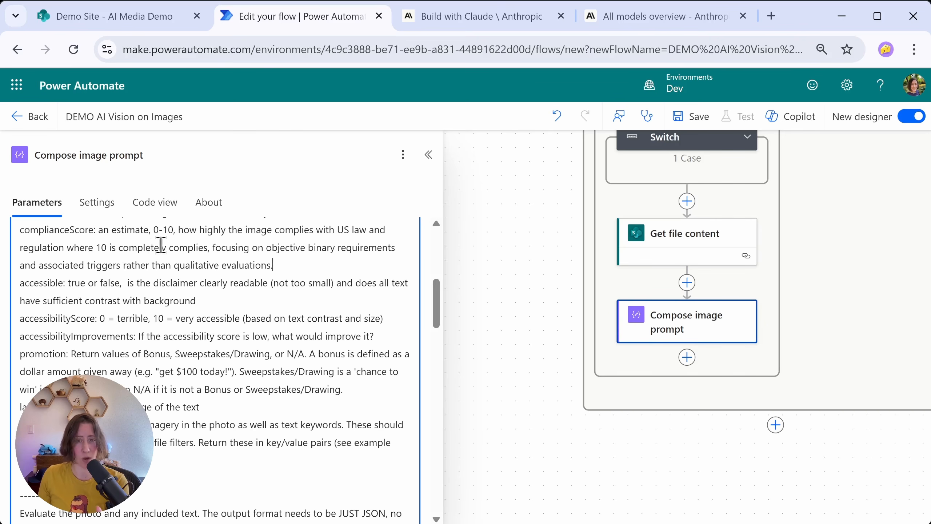
scroll(441, 300, "down", 3)
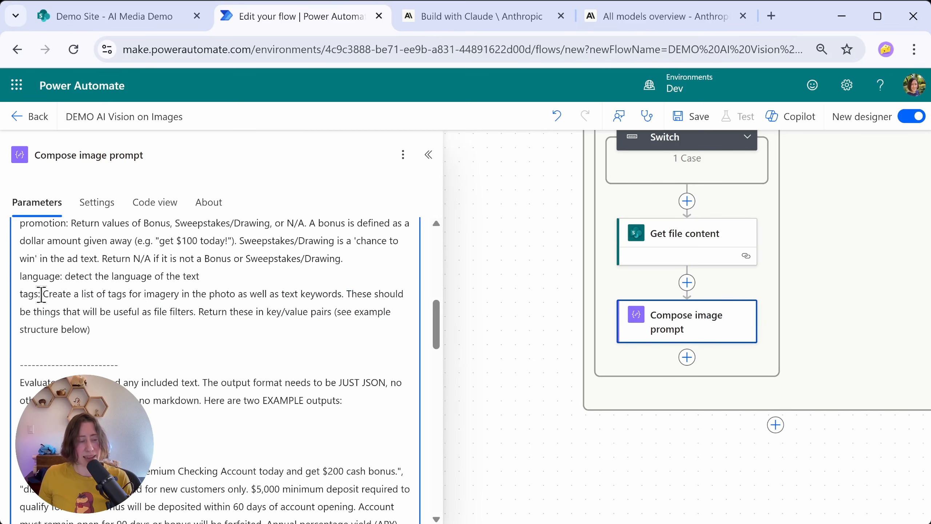
left_click_drag(44, 295, 92, 330)
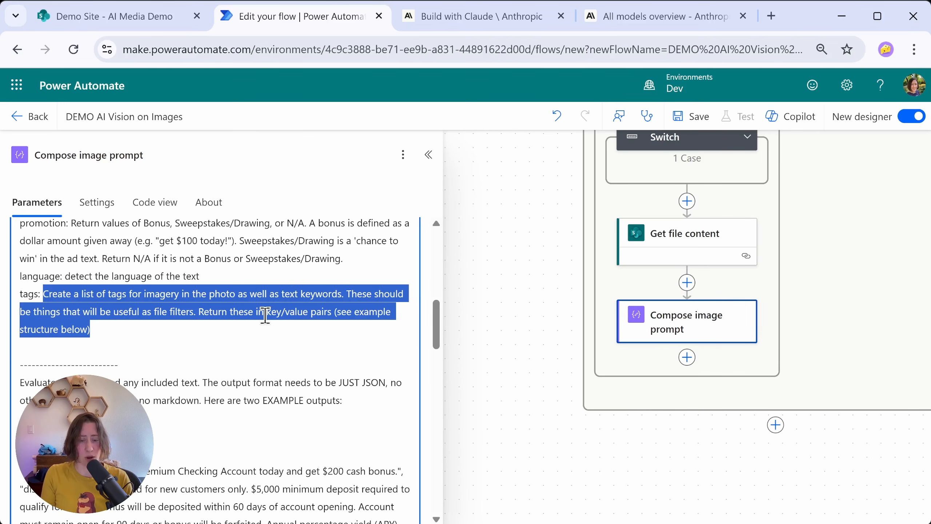
Step: Examine the prompt's instruction for JSON-only output without markdown, ahead of the two example outputs
left_click_drag(436, 325, 451, 359)
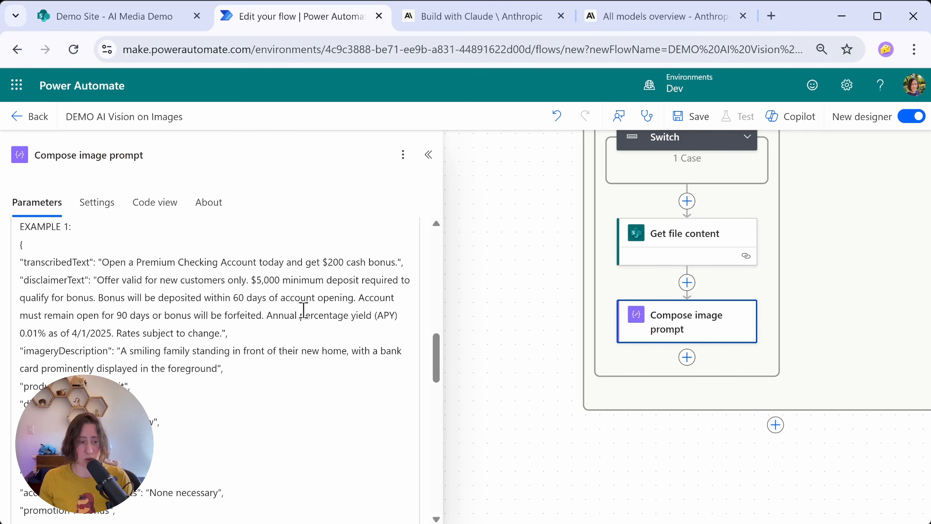
left_click(36, 242)
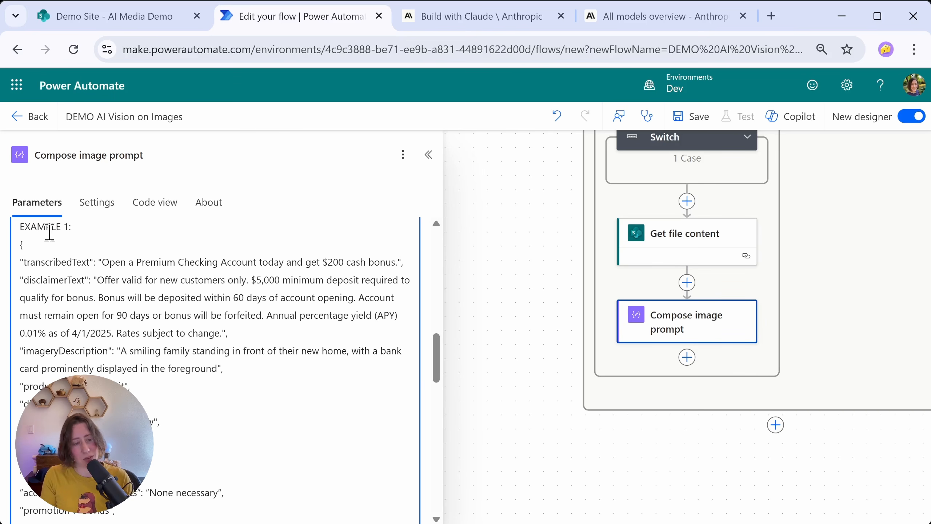
scroll(105, 365, "up", 5)
left_click_drag(51, 288, 408, 412)
scroll(275, 267, "down", 5)
scroll(275, 267, "down", 2)
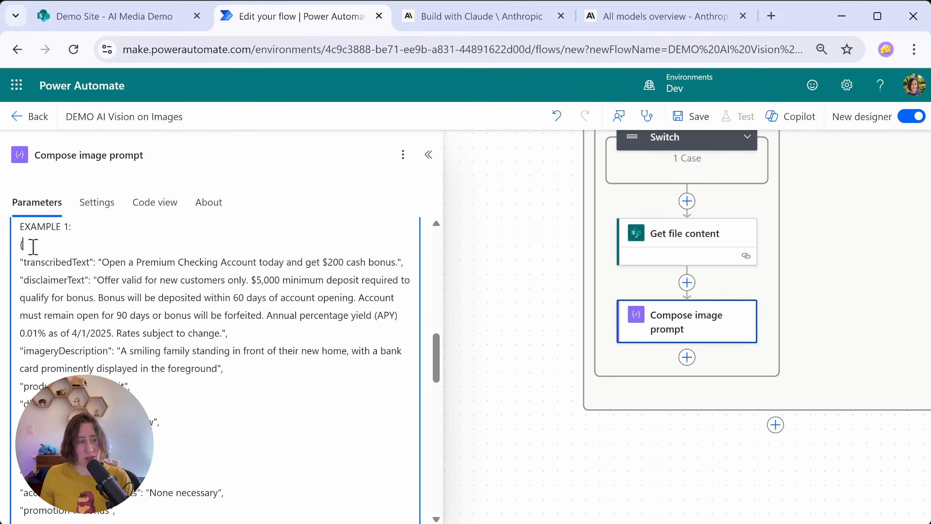
Step: Inspect the sample JSON in the prompt, checking the transcribedText, disclaimerSize, complianceScore and tags value structure
left_click(56, 245)
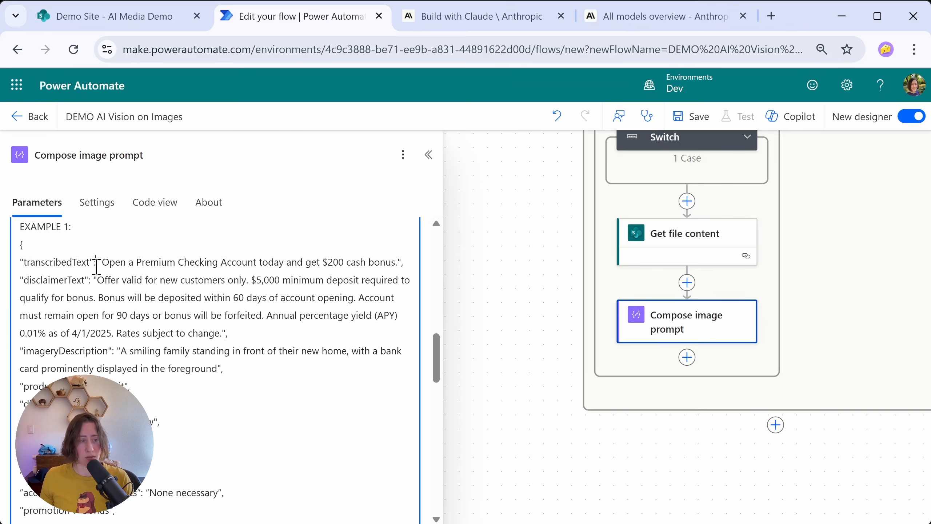
left_click_drag(101, 262, 400, 261)
scroll(90, 329, "down", 2)
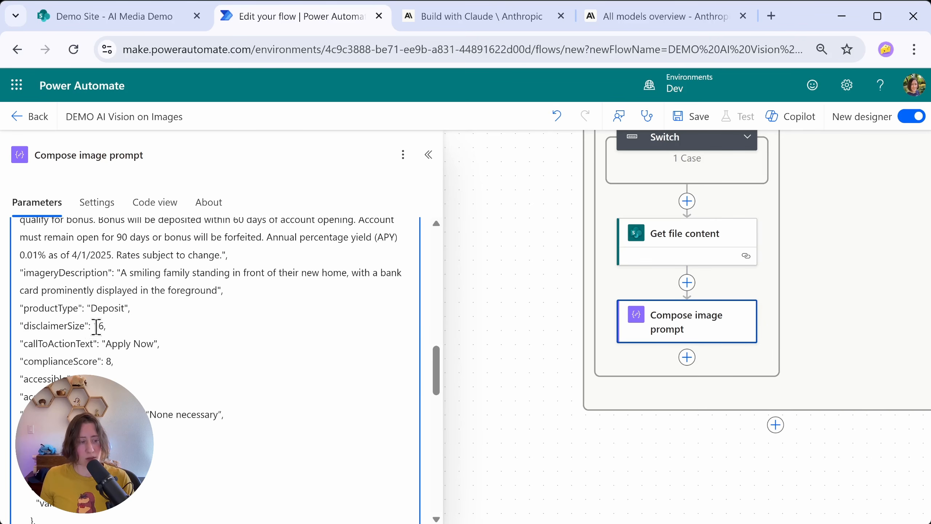
double_click(96, 325)
double_click(109, 361)
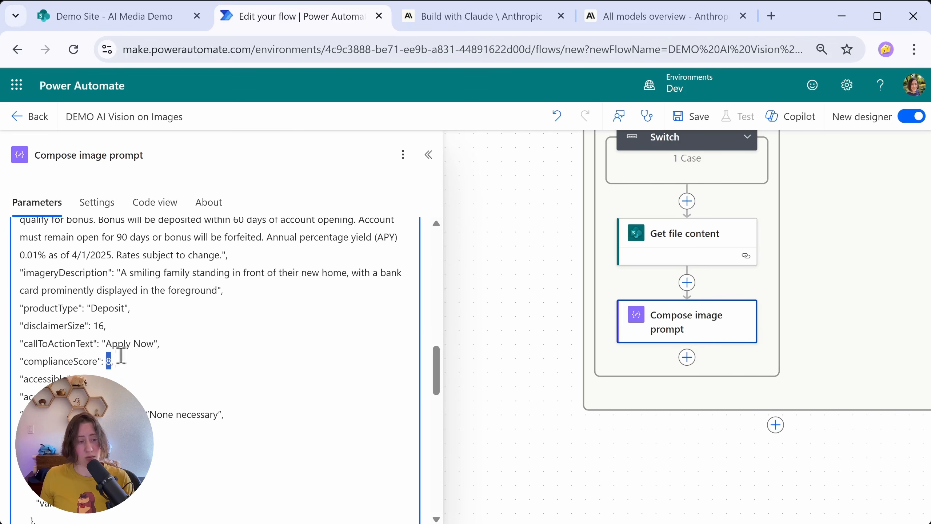
left_click(97, 325)
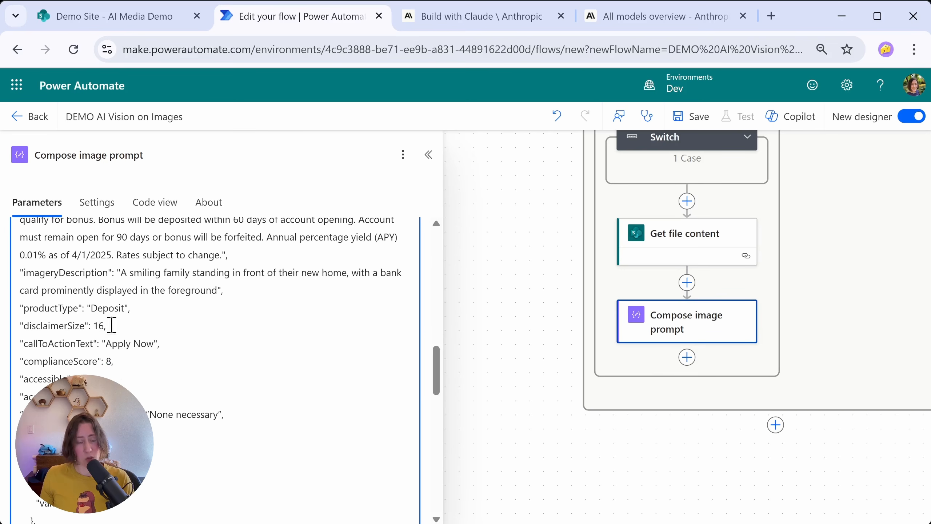
scroll(127, 320, "down", 2)
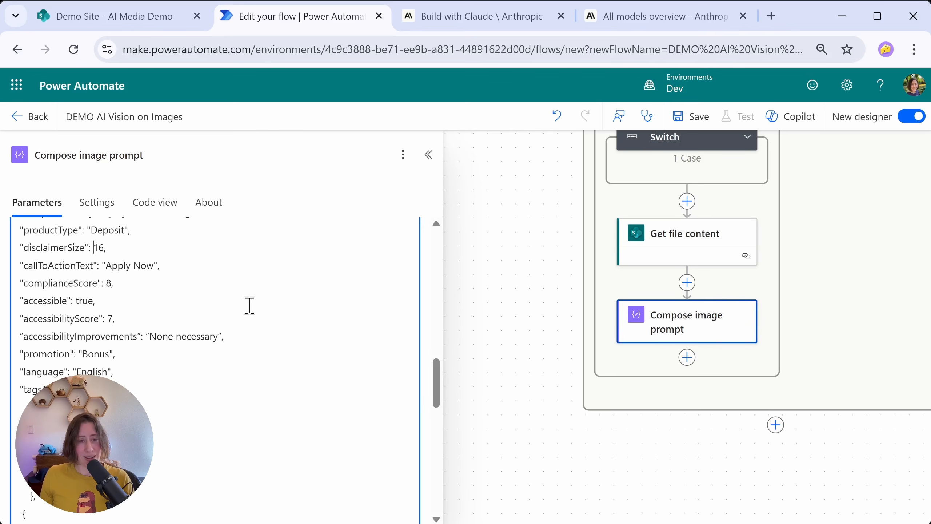
left_click_drag(437, 374, 435, 390)
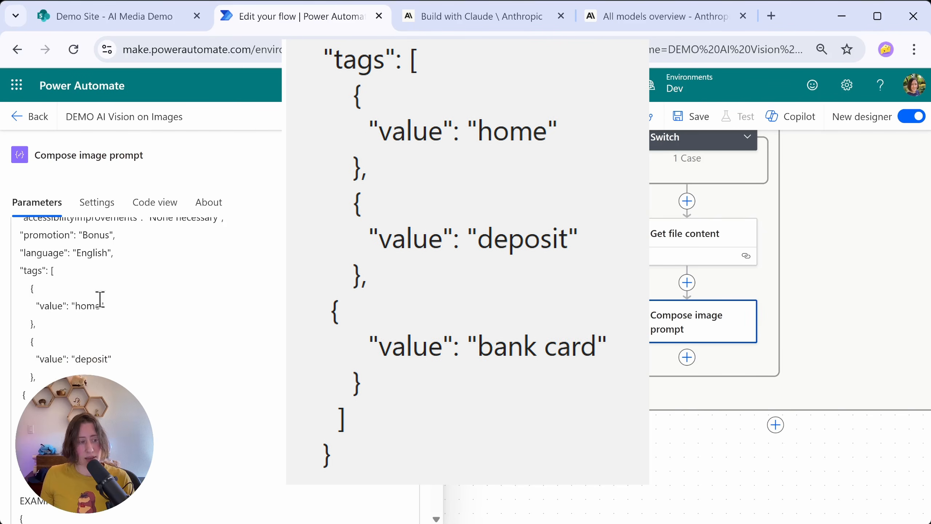
scroll(127, 330, "up", 2)
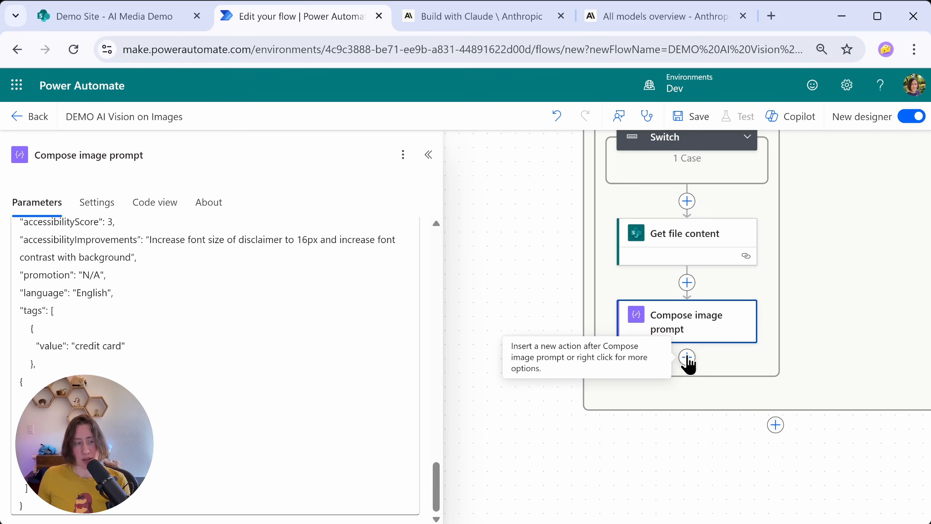
Step: Search for "http" and add the premium HTTP action after Compose image prompt
left_click(687, 358)
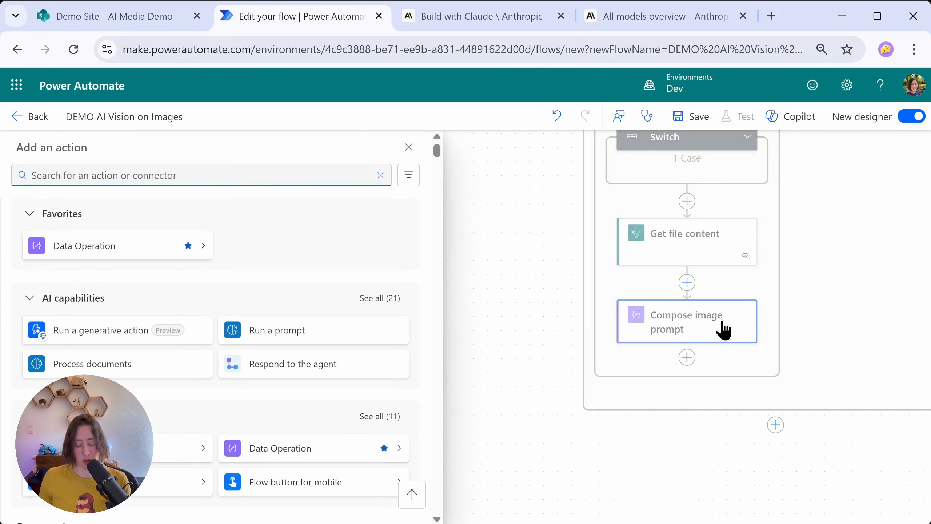
type("http")
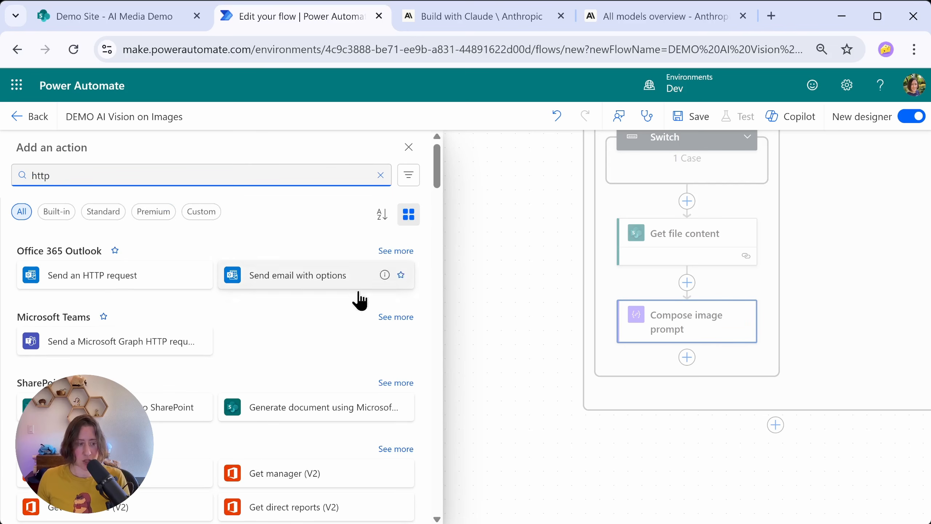
scroll(354, 295, "down", 2)
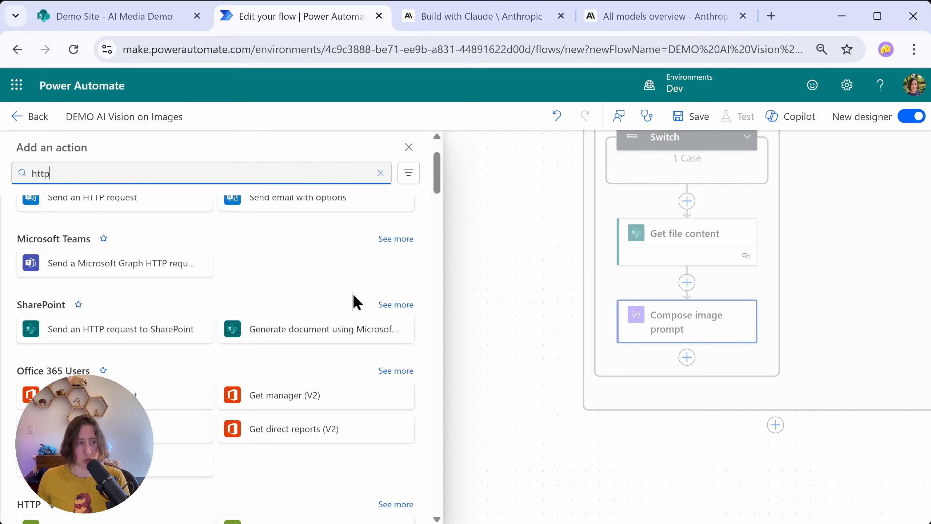
scroll(353, 294, "down", 7)
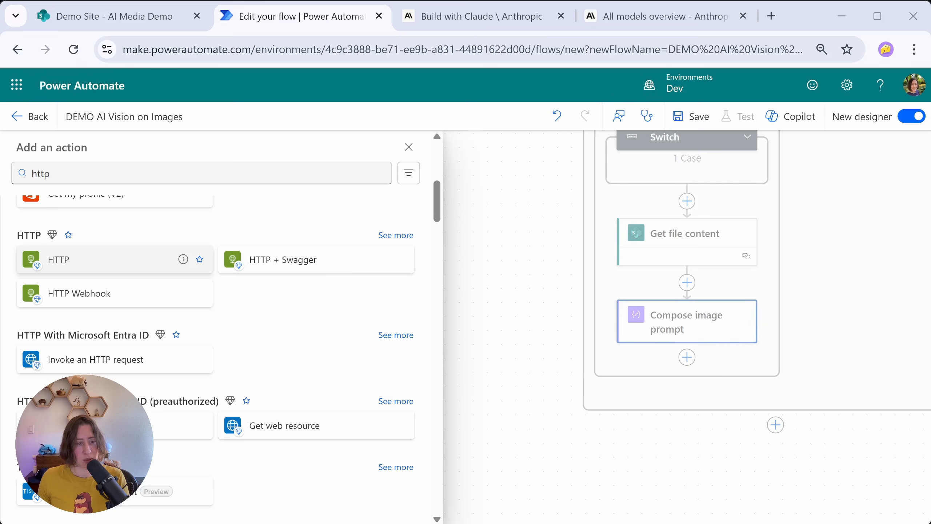
left_click(146, 260)
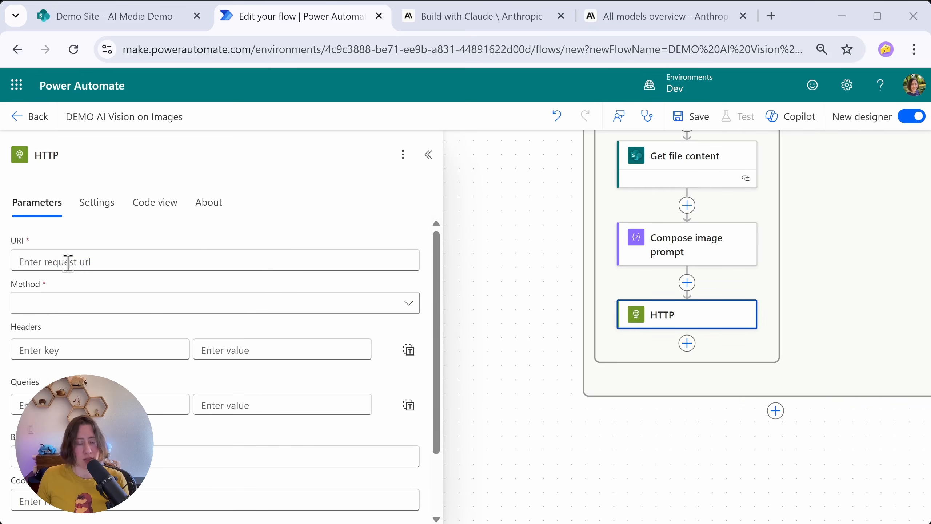
left_click(46, 263)
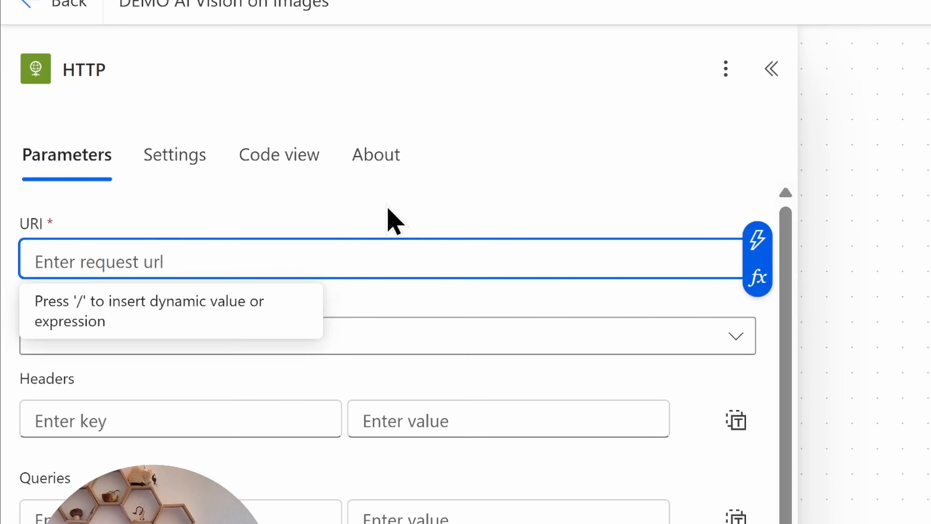
type("https://api.anthropic.com/v1/messages")
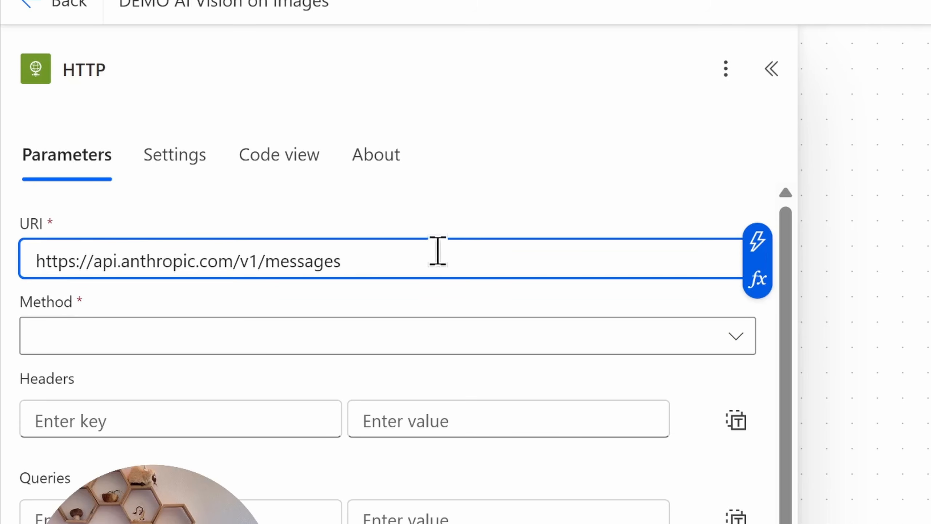
left_click(59, 343)
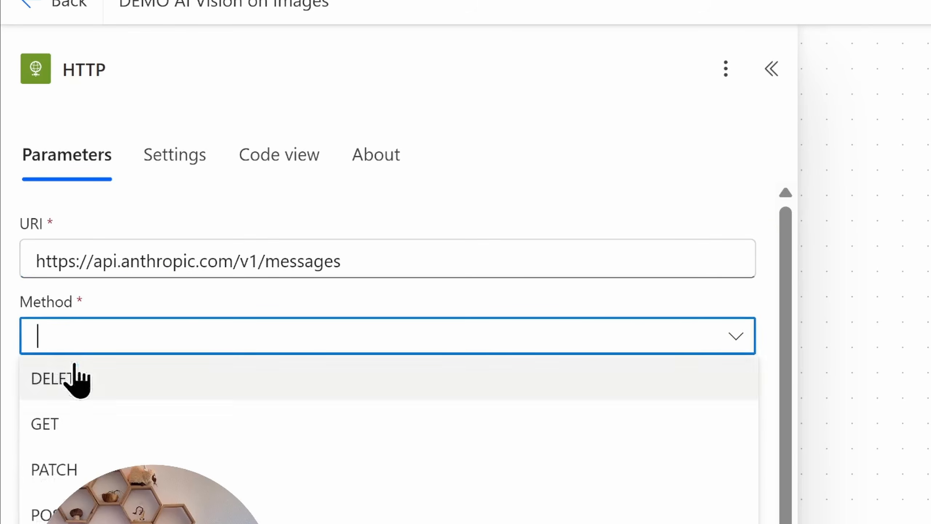
left_click(532, 511)
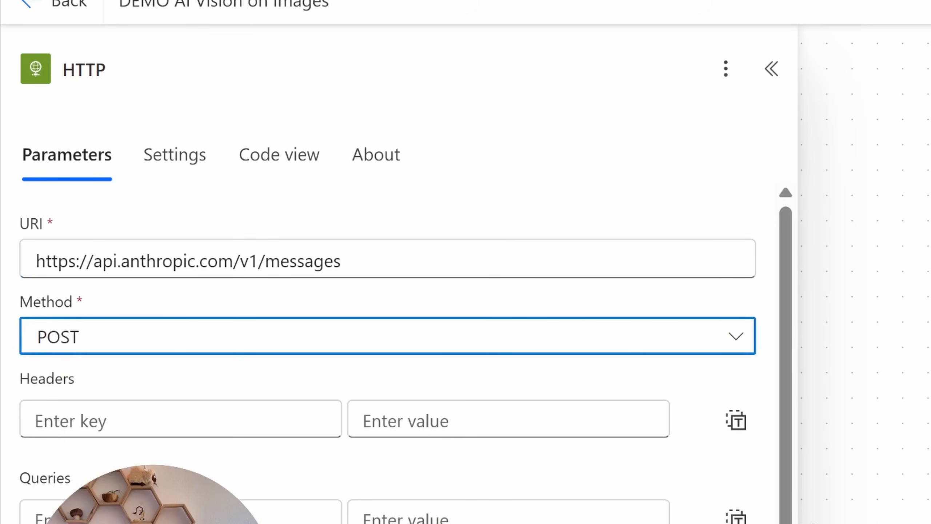
Step: Add an HTTP request header anthropic-version with the value 2023-06-01
left_click(299, 424)
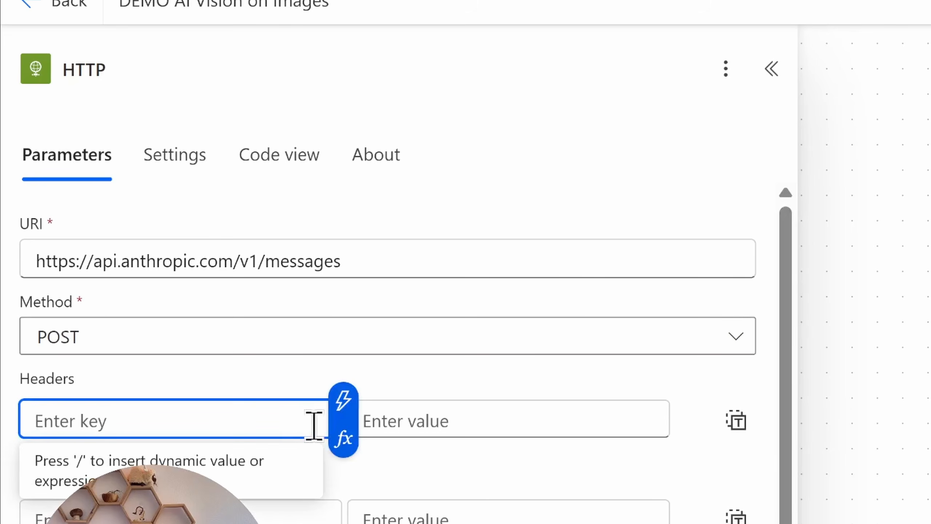
type("anthropic")
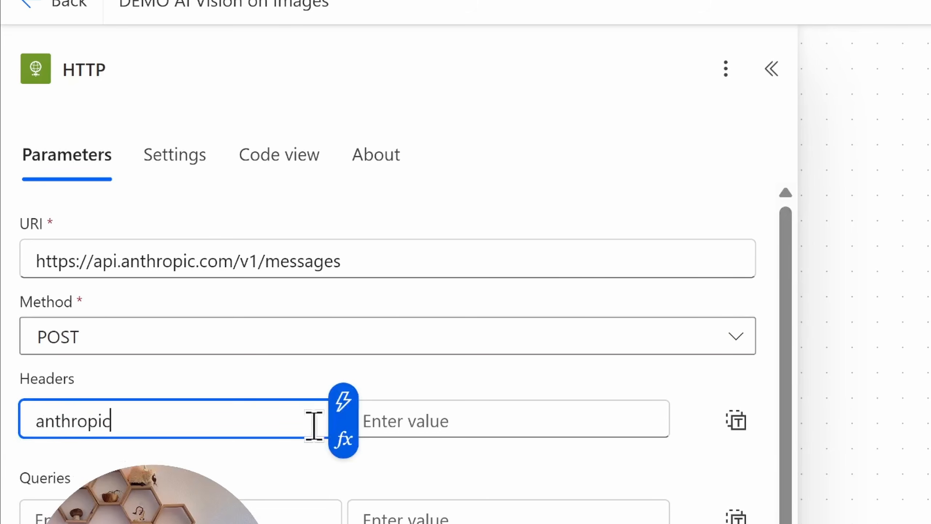
type("-version")
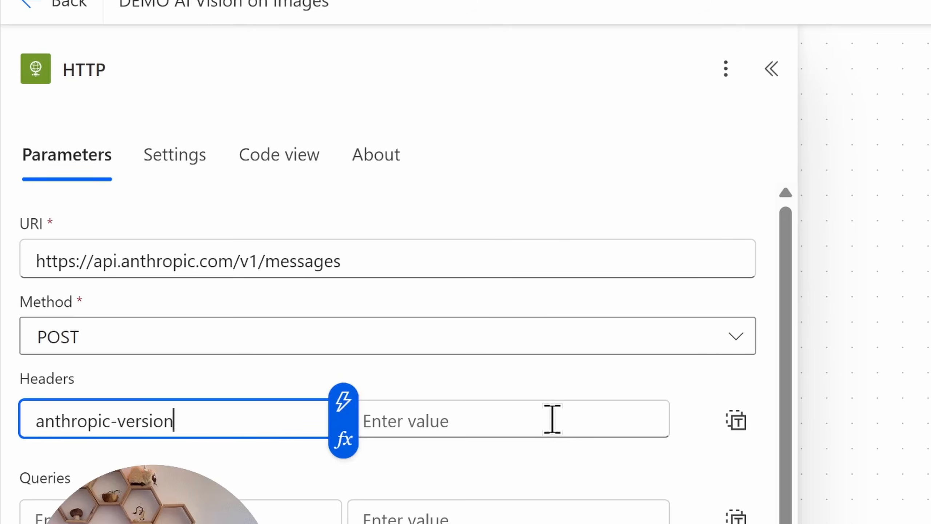
left_click(553, 422)
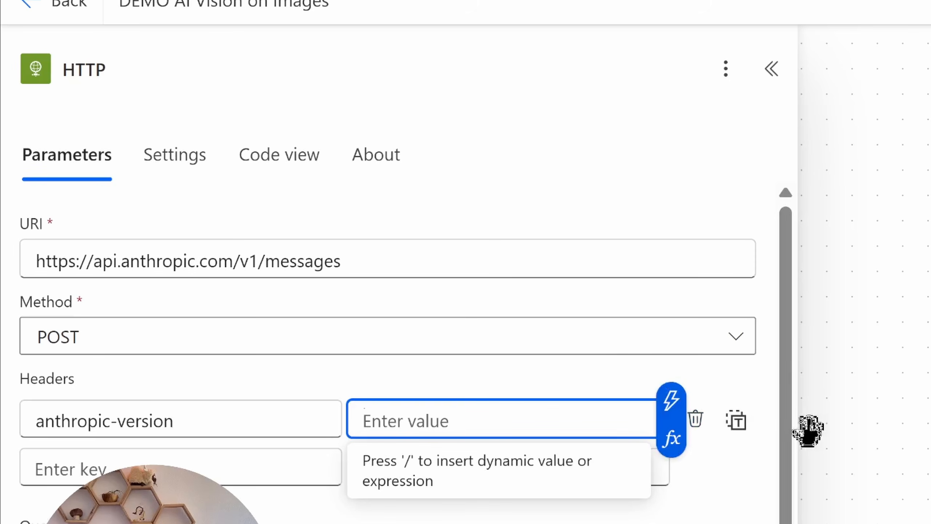
type("202")
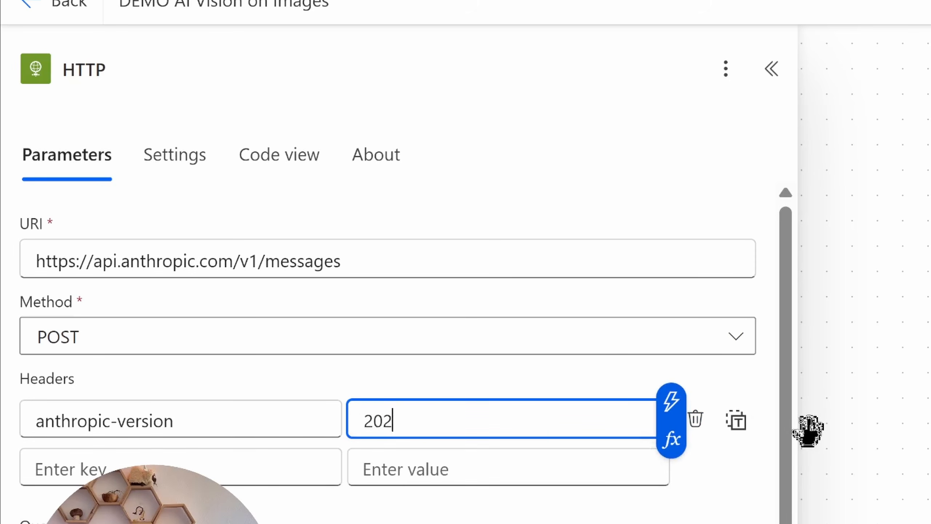
type("3-06-01")
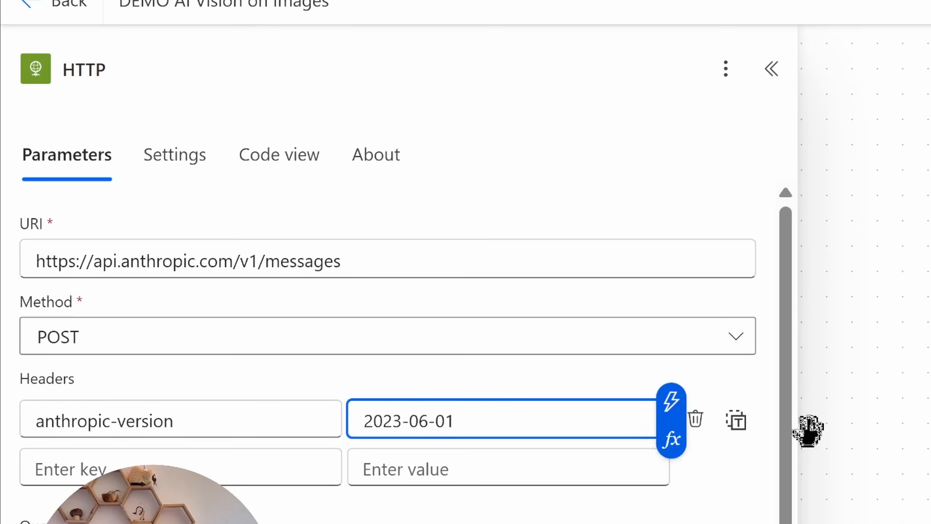
Step: Add a second request header content-type with the value application/json
left_click(180, 459)
type("content-type")
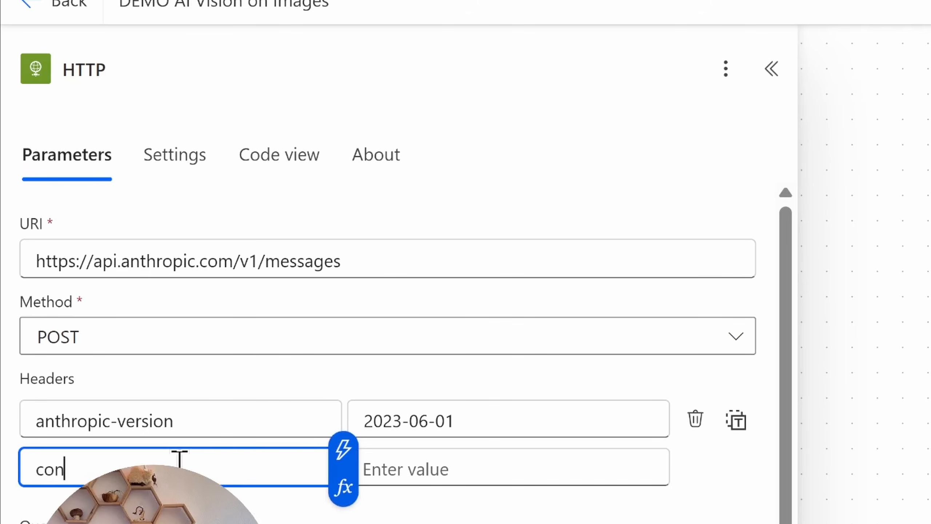
left_click(526, 463)
type("application/")
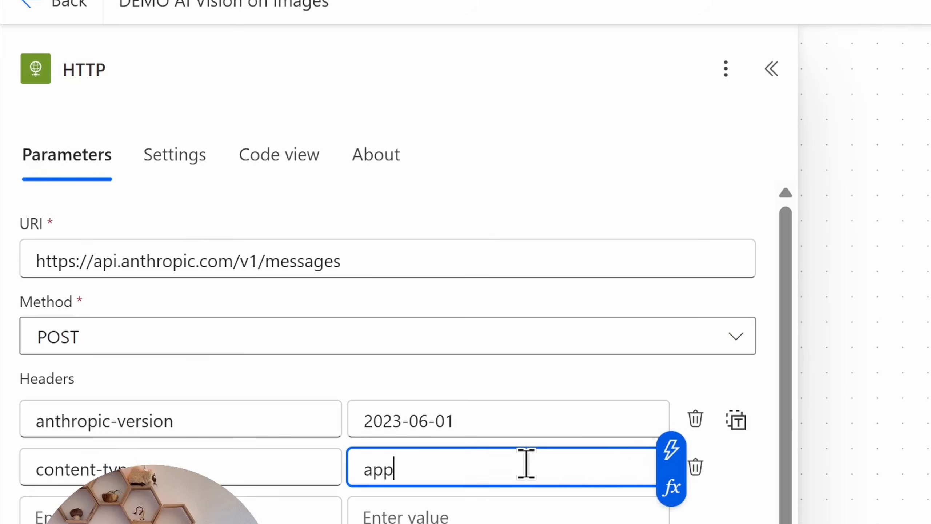
type("json")
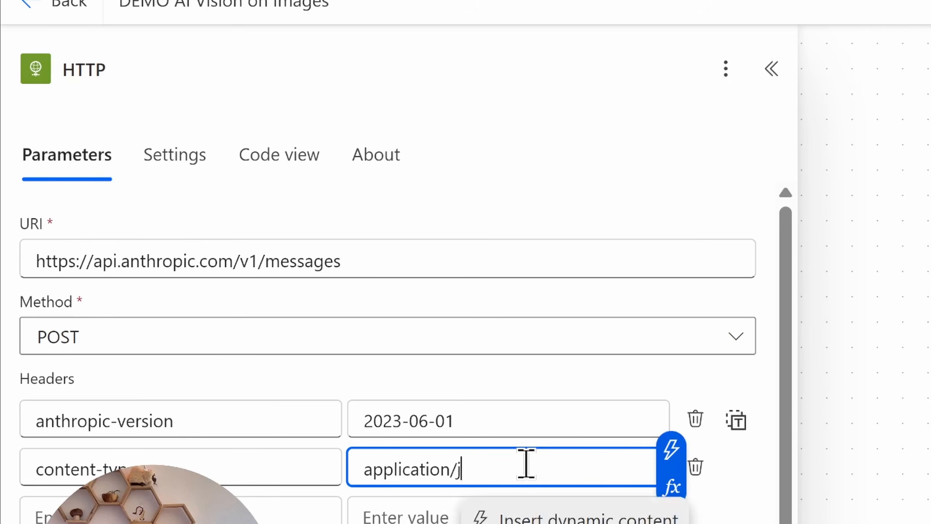
Step: Add a third request header x-api-key with the Outputs of Compose key as its dynamic value
scroll(781, 268, "down", 1)
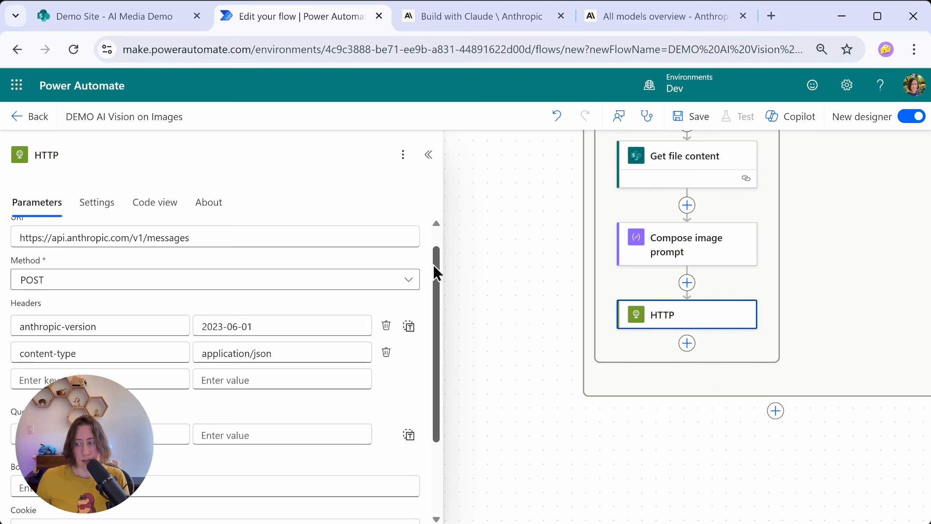
left_click_drag(434, 265, 434, 267)
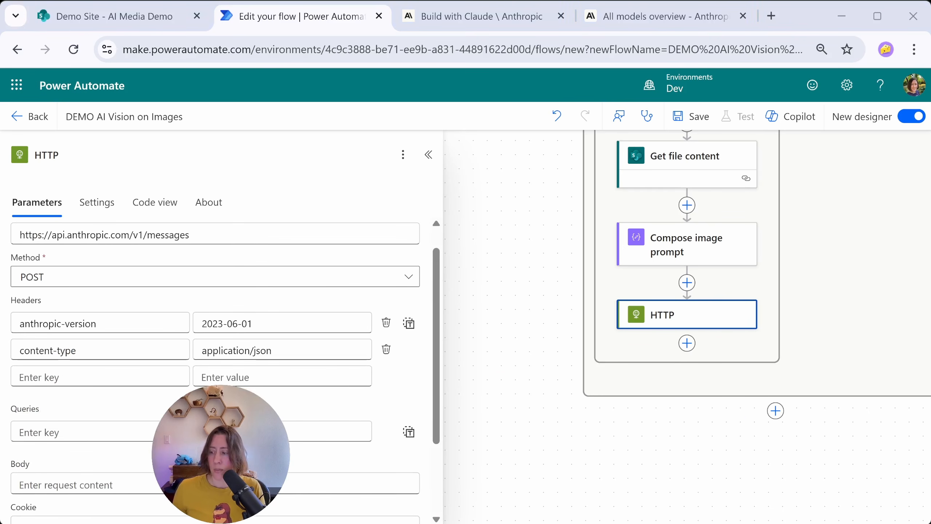
left_click(148, 376)
type("x-ap")
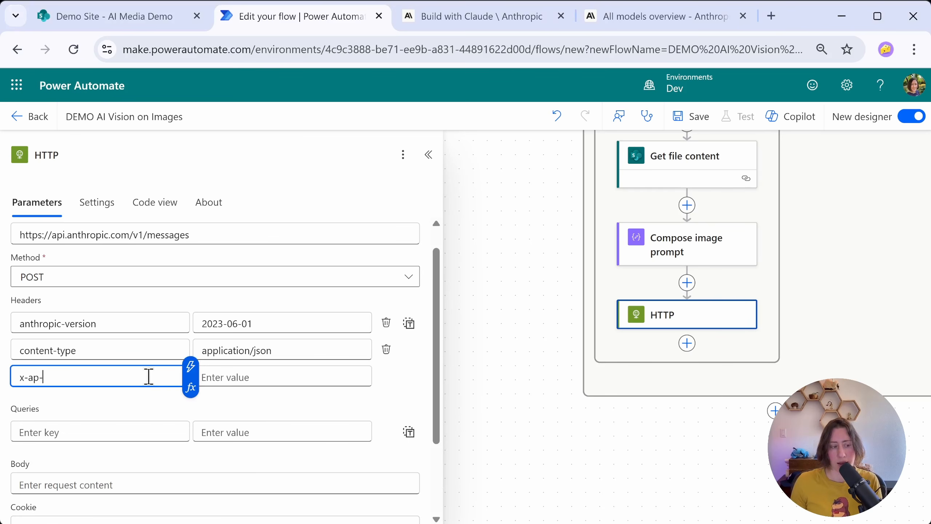
type("i-key")
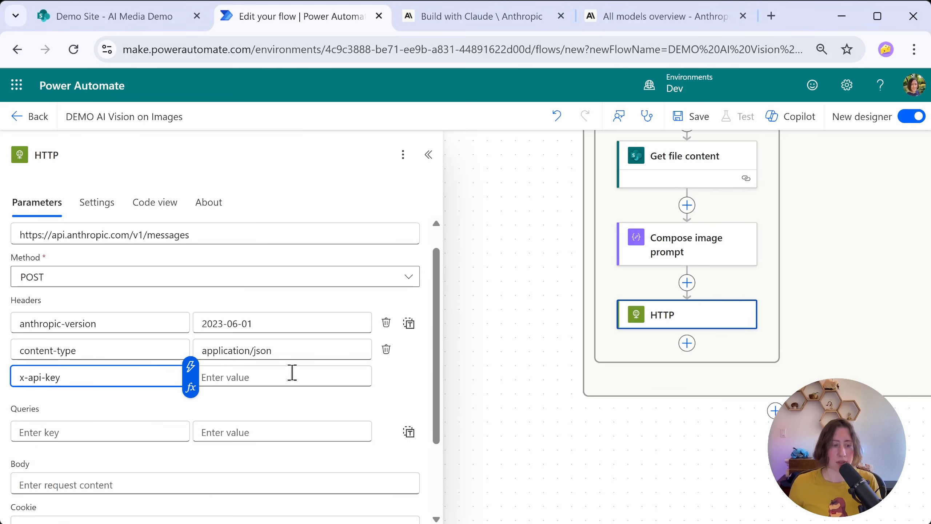
left_click(299, 377)
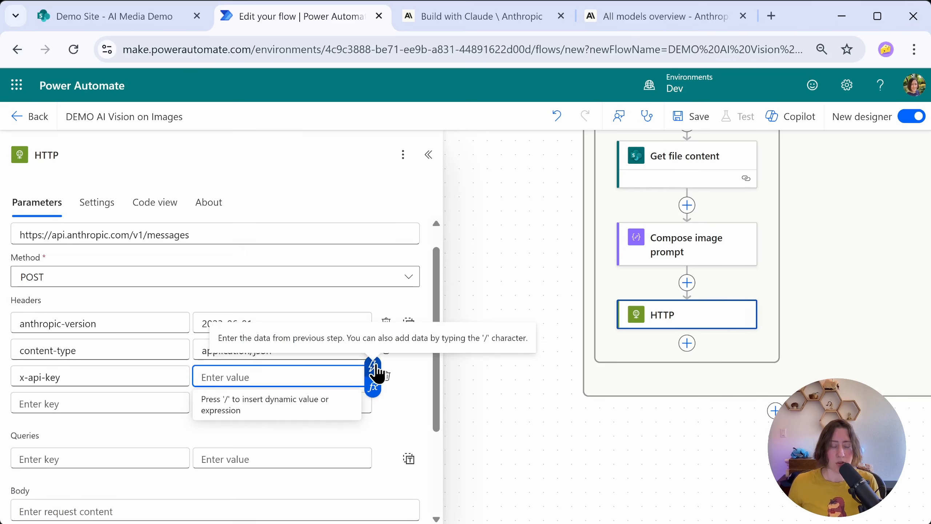
left_click(373, 367)
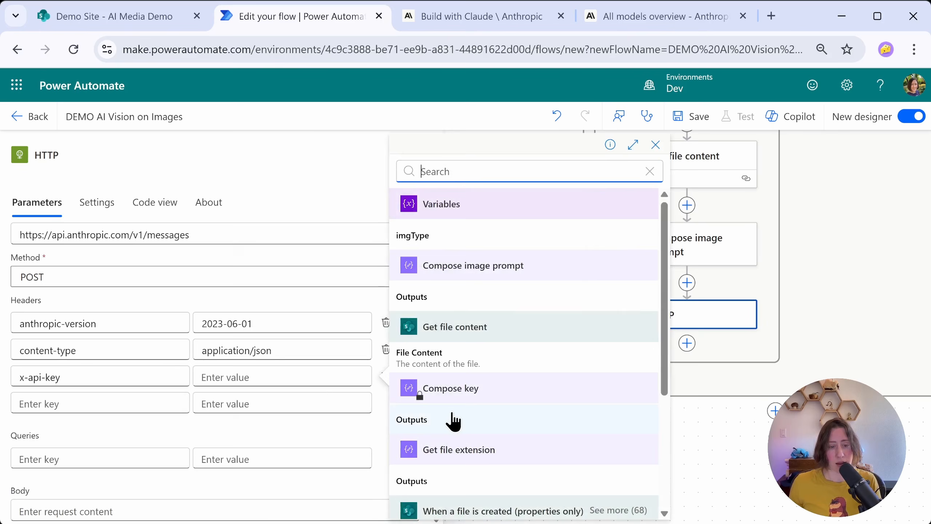
left_click(483, 418)
Step: Paste the JSON request body with model claude-3-opus-latest, max_tokens 1024, and a user message containing the base64 image and prompt text
scroll(400, 306, "down", 4)
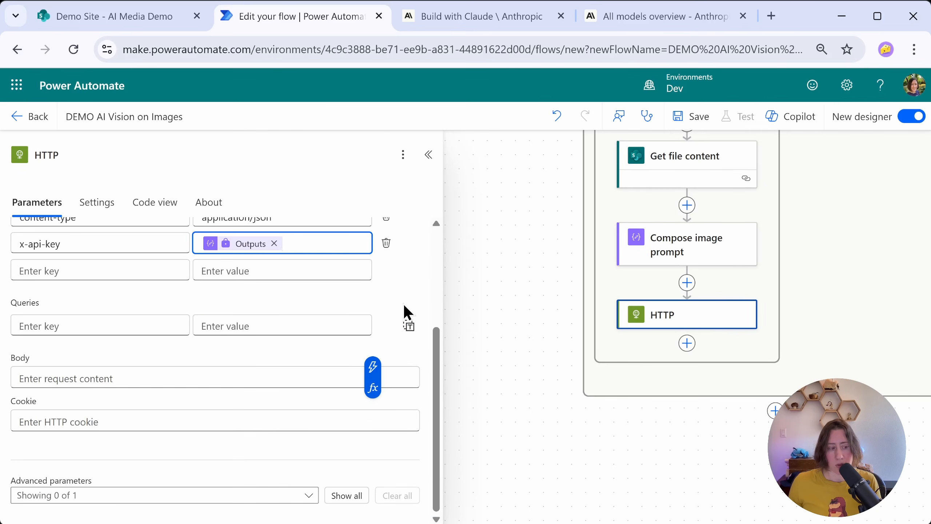
left_click(41, 377)
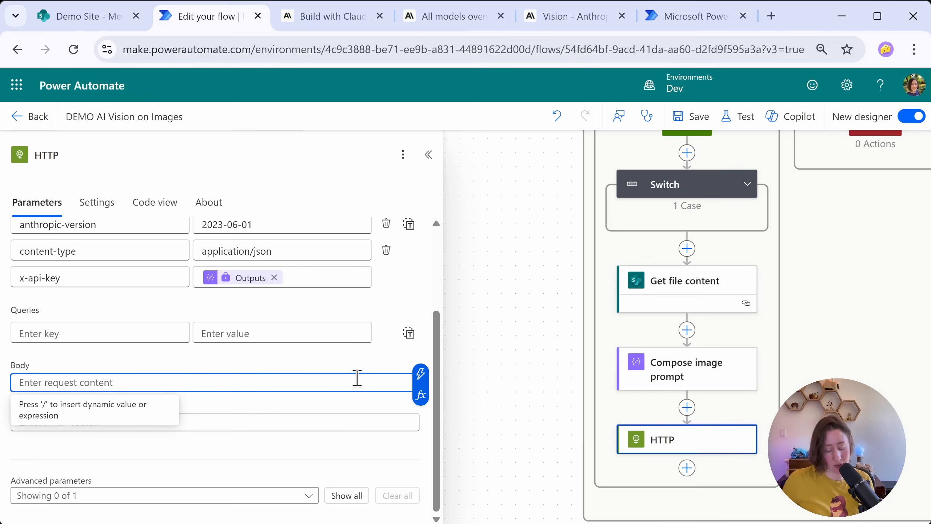
key("ctrl+v")
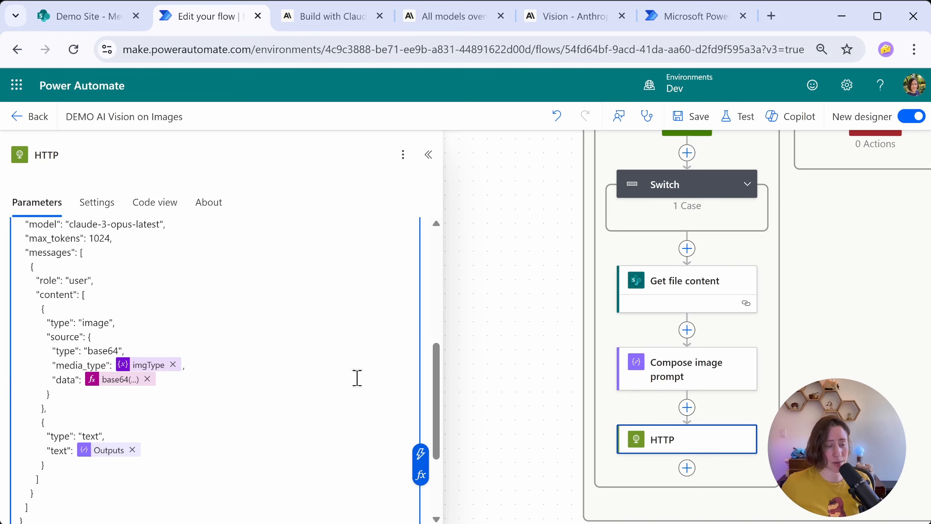
Step: Review the model and max_tokens entries in the HTTP request body
scroll(298, 339, "up", 3)
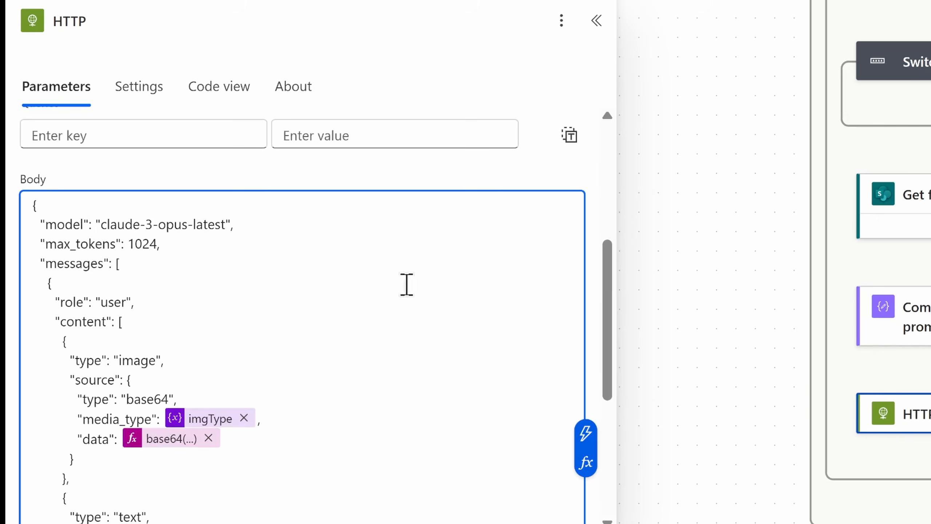
left_click_drag(38, 301, 143, 301)
left_click(247, 223)
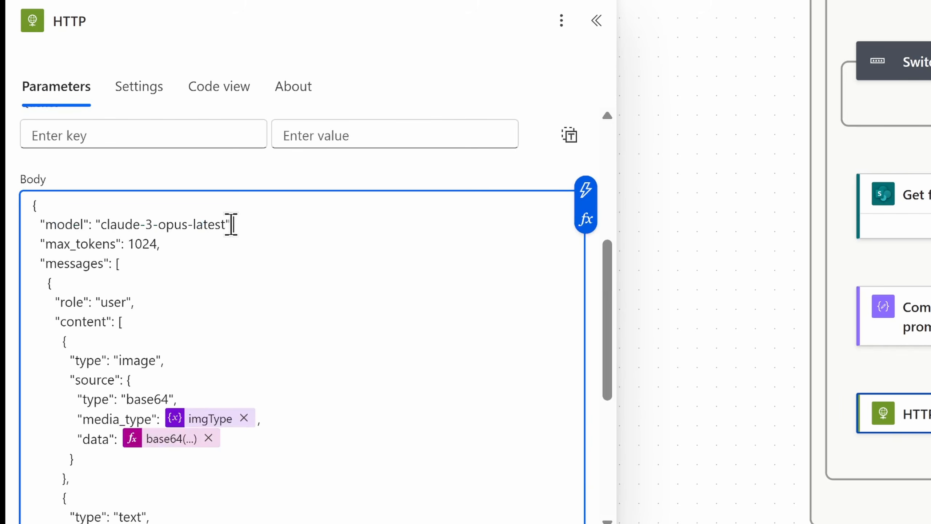
left_click(227, 224)
left_click_drag(225, 224, 192, 226)
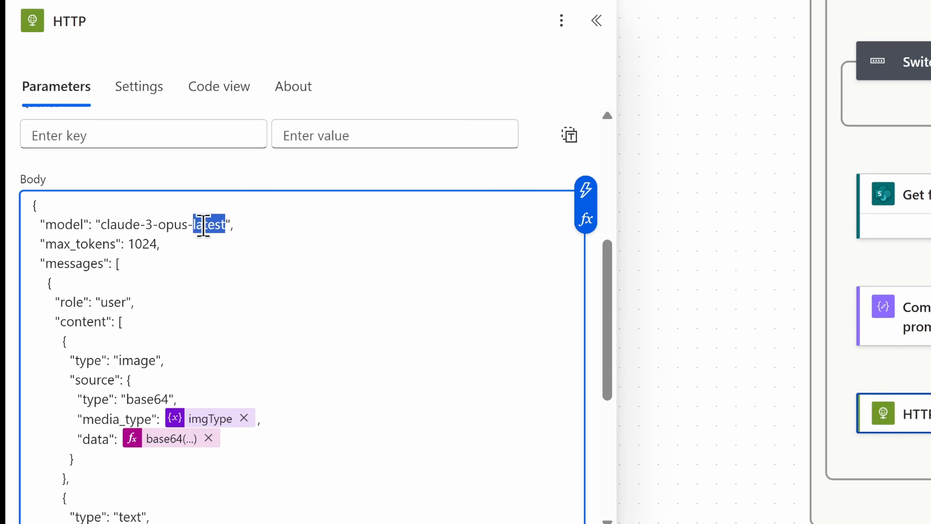
left_click_drag(128, 244, 242, 250)
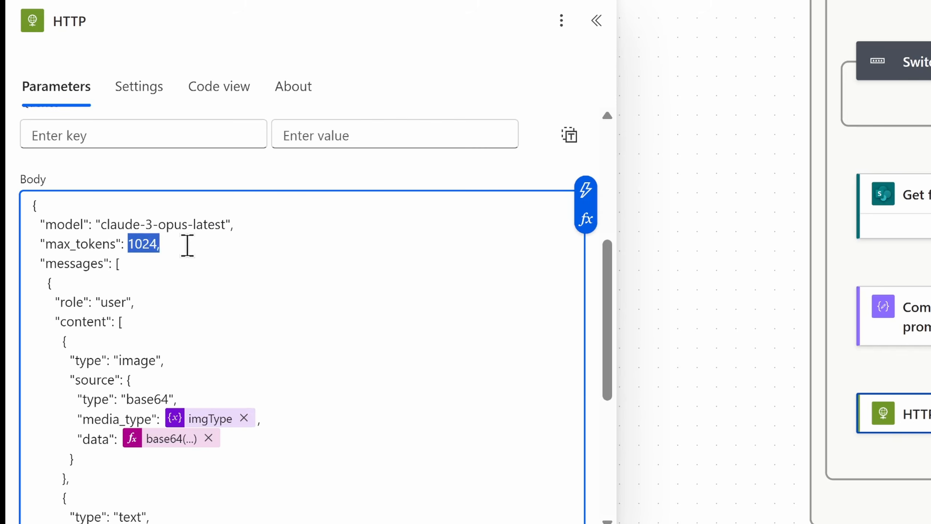
left_click(186, 245)
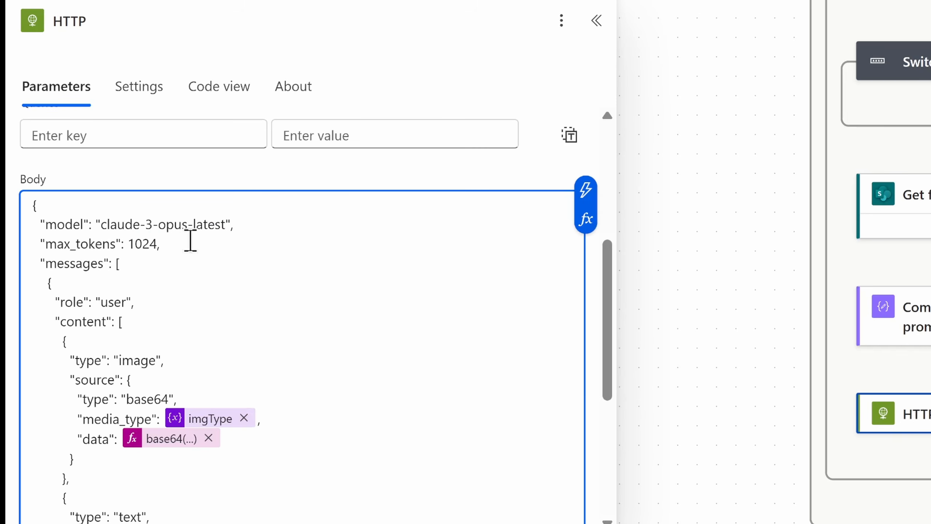
Step: Rebuild the data value's expression as base64(body('Get_file_content')), inserting the File Content output of Get file content, and update it
scroll(190, 241, "down", 3)
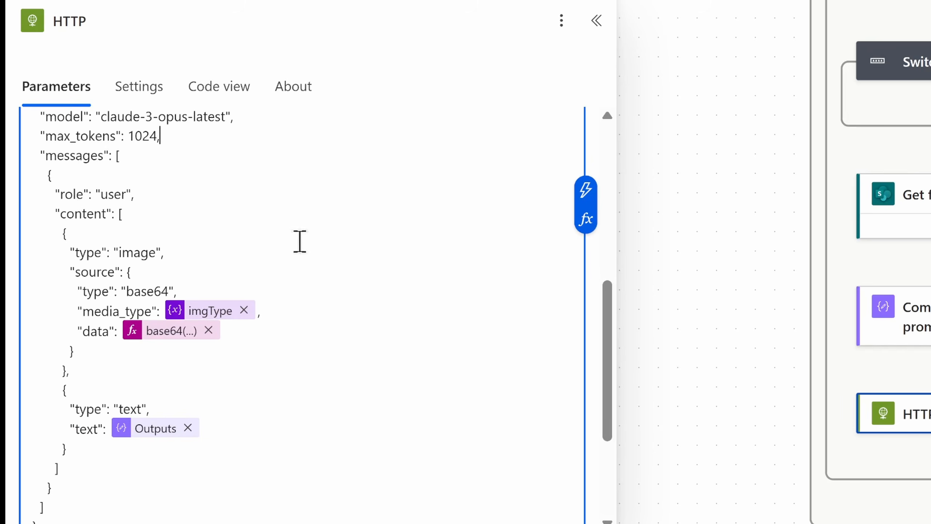
scroll(165, 403, "down", 3)
left_click_drag(95, 181, 157, 185)
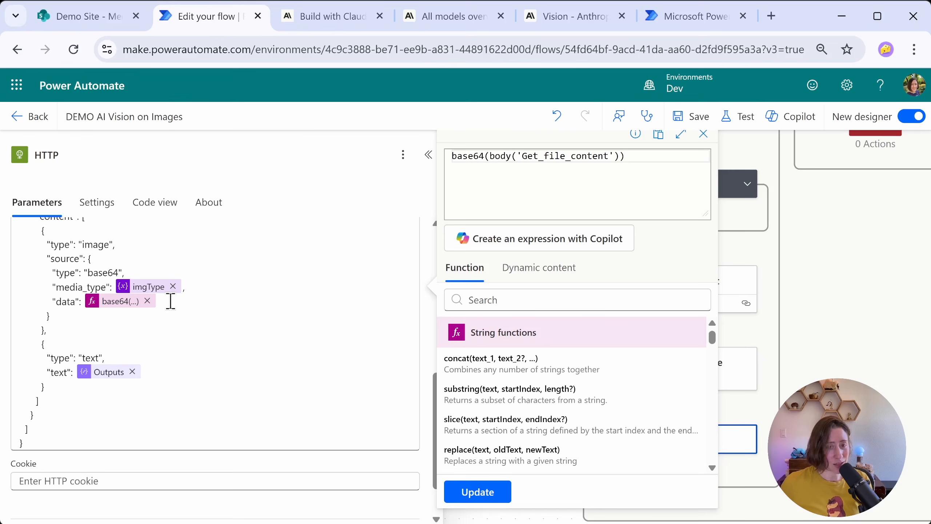
left_click_drag(491, 157, 429, 167)
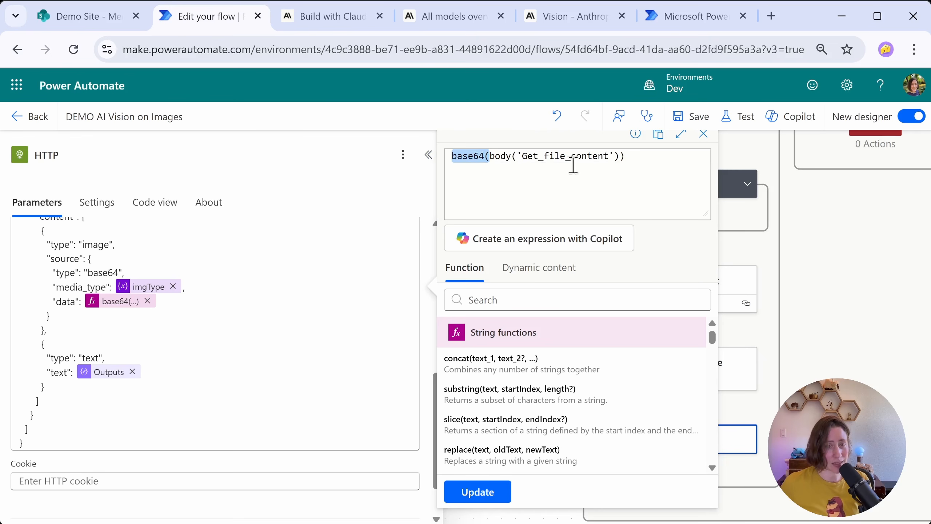
left_click(667, 159)
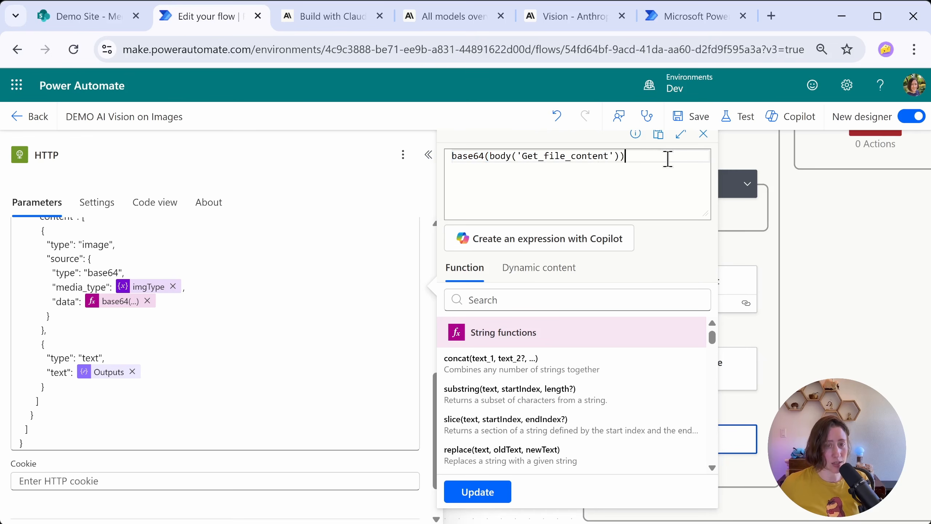
left_click_drag(657, 160, 405, 147)
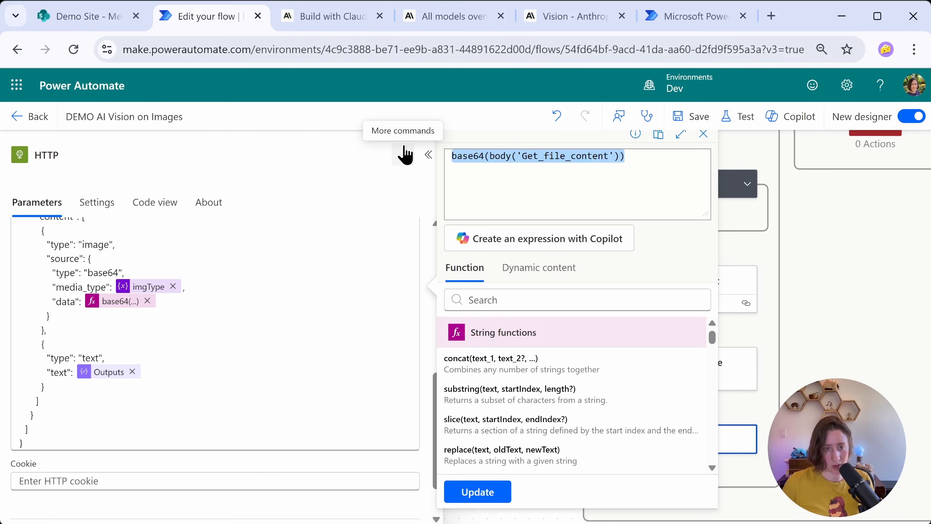
type("b")
left_click(487, 170)
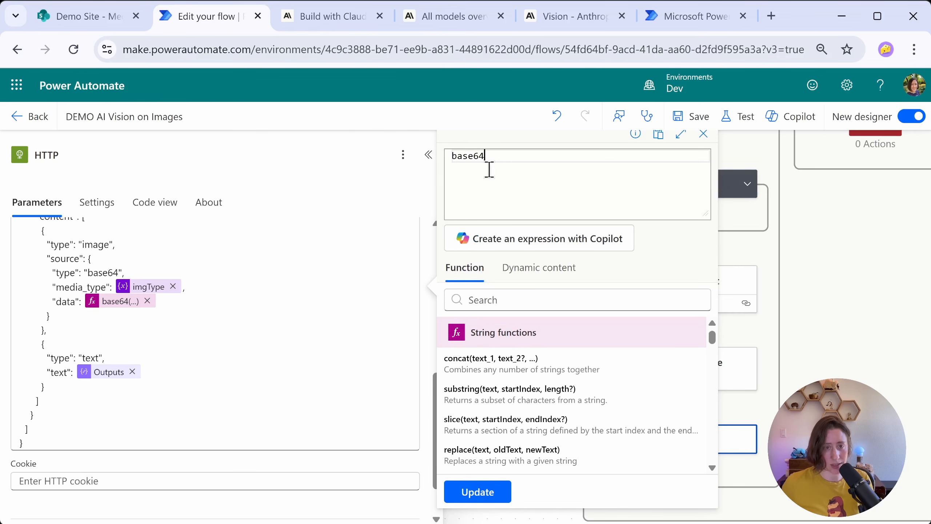
type("(")
scroll(573, 367, "down", 2)
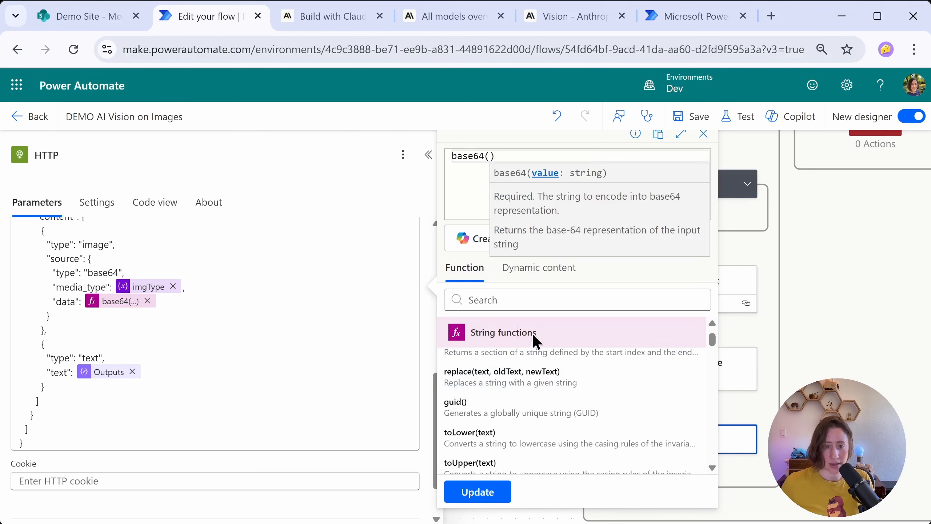
left_click(545, 270)
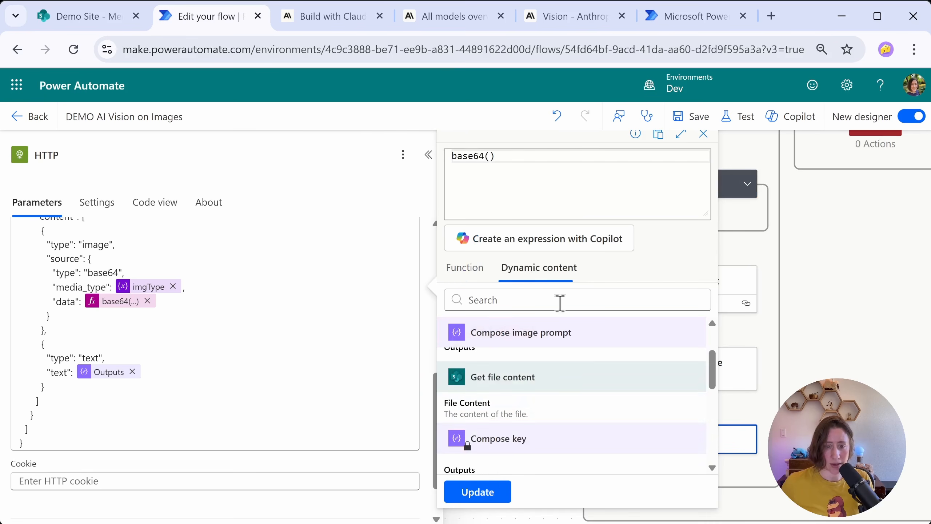
left_click(587, 403)
left_click(483, 495)
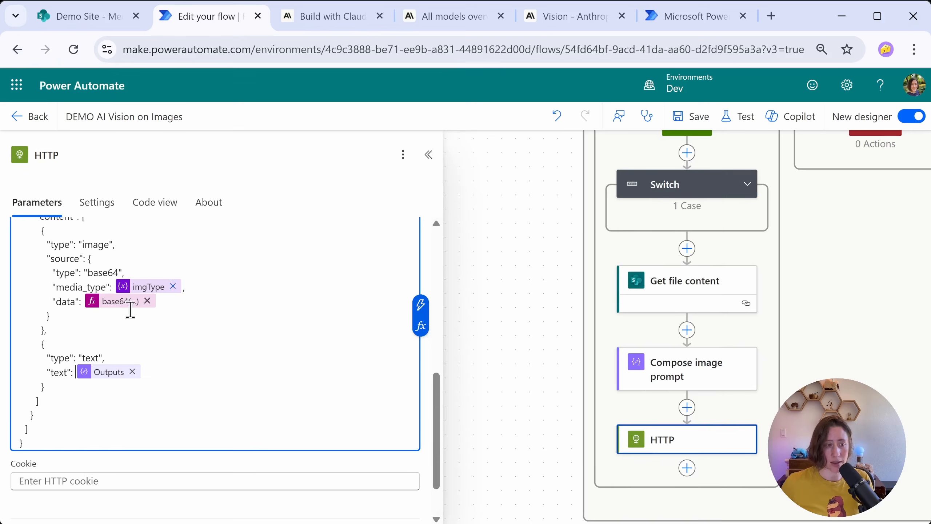
Step: Inspect the data value's base64 expression and the dynamic content available for the body's image data and prompt text
left_click(110, 306)
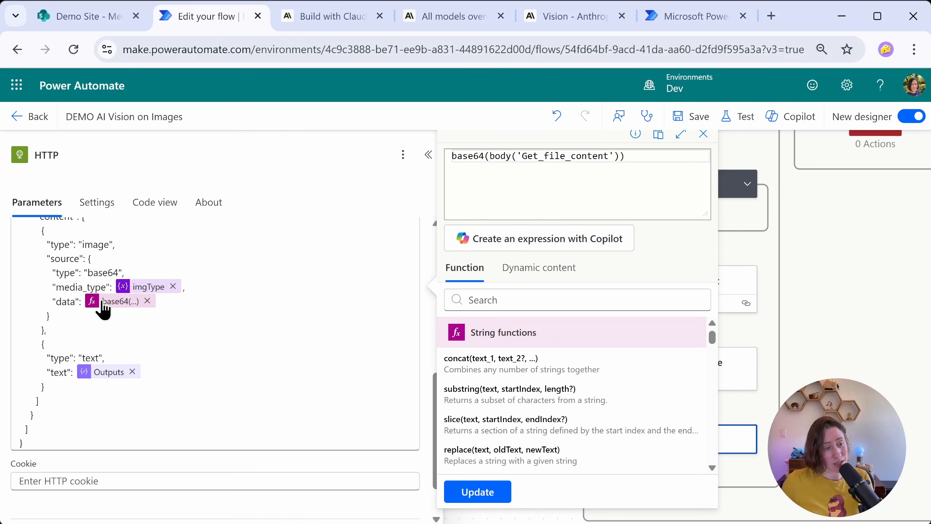
left_click(561, 271)
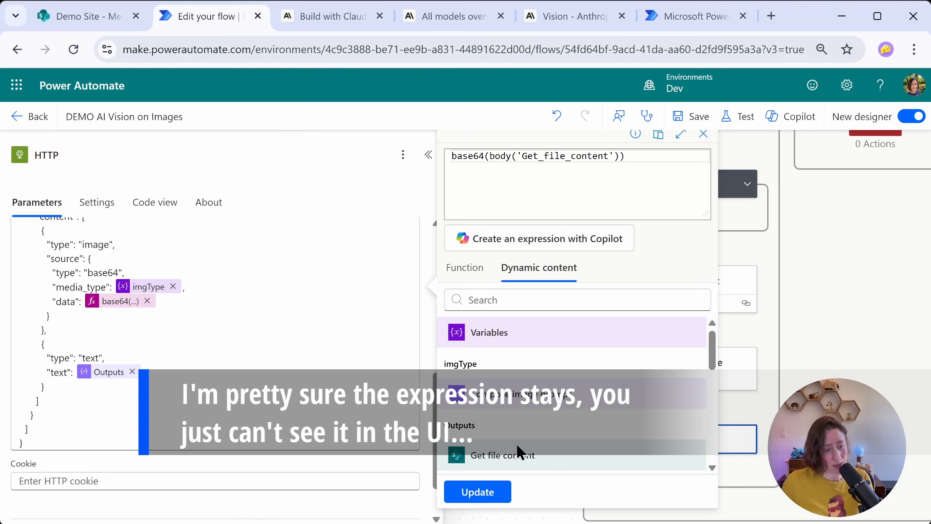
scroll(516, 444, "down", 2)
left_click(181, 324)
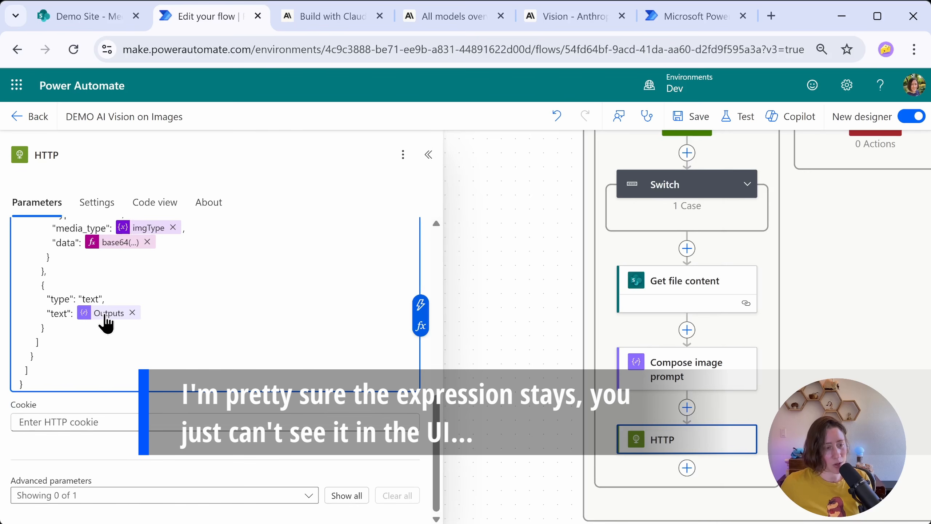
mouse_move(105, 318)
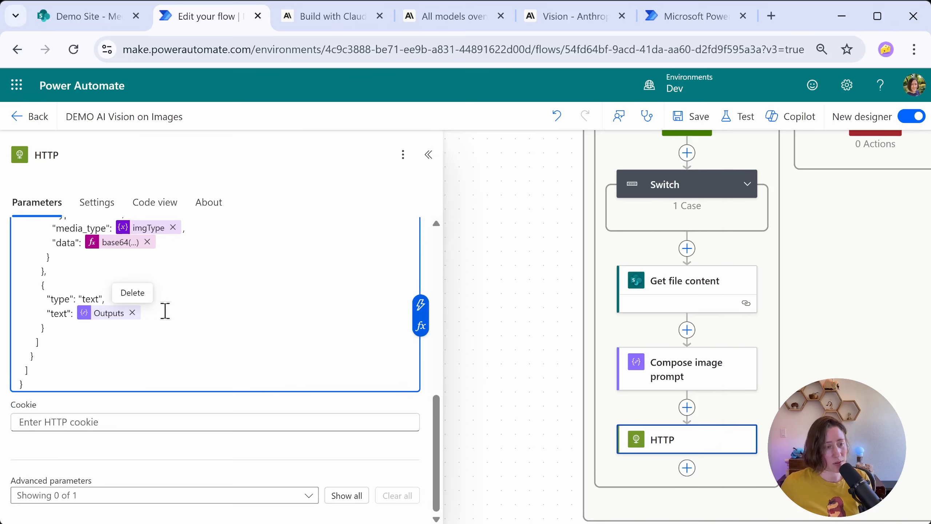
left_click(423, 318)
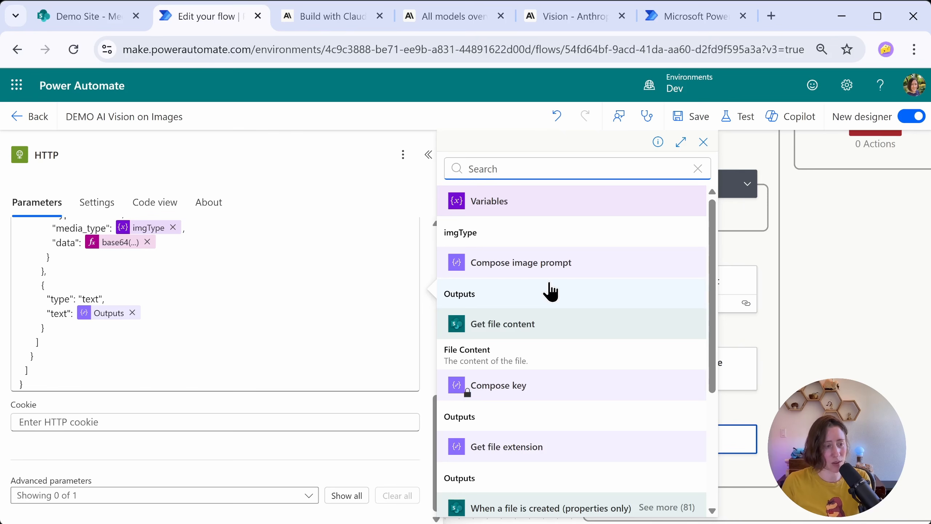
left_click(253, 321)
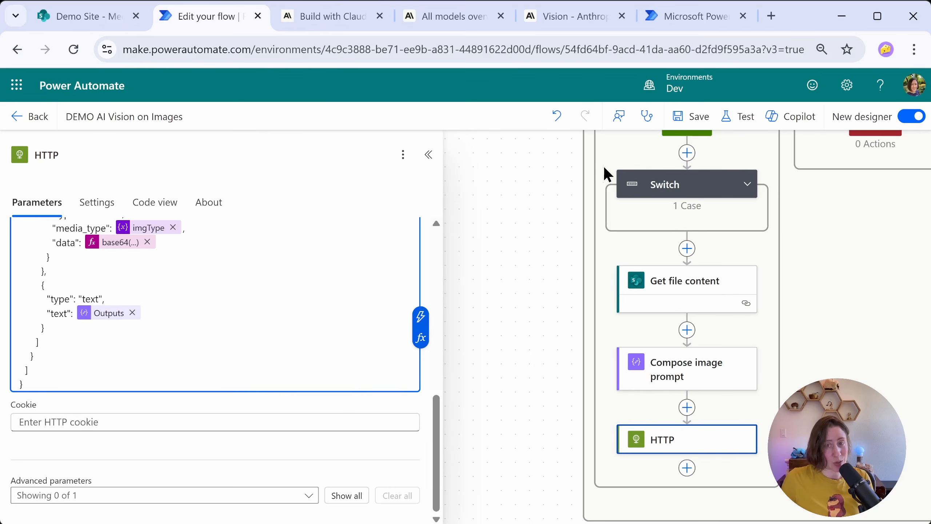
Step: Save the flow and start a test with the Manually option
left_click(695, 117)
left_click(737, 116)
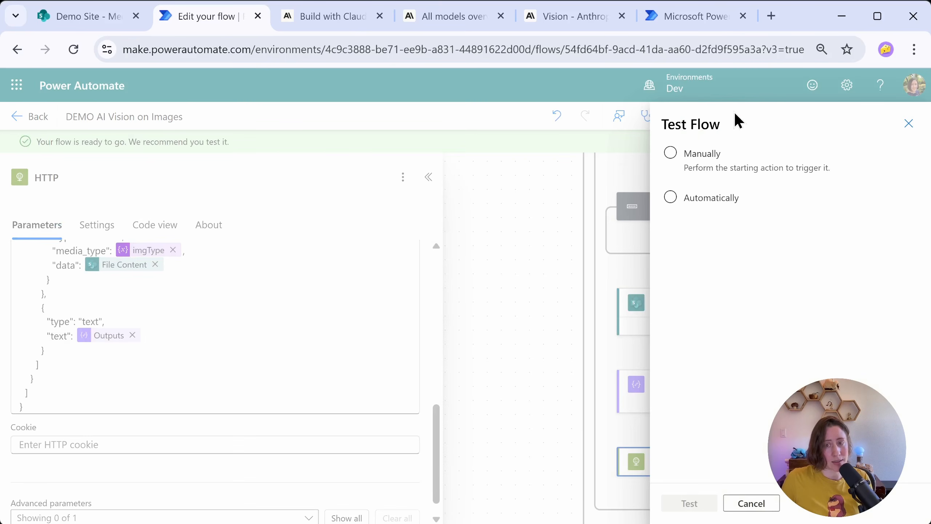
left_click(672, 154)
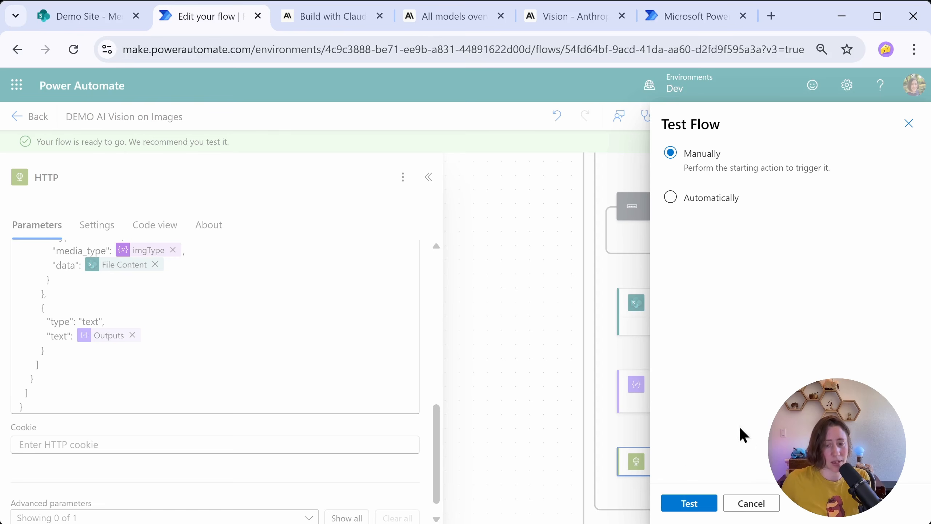
left_click(671, 500)
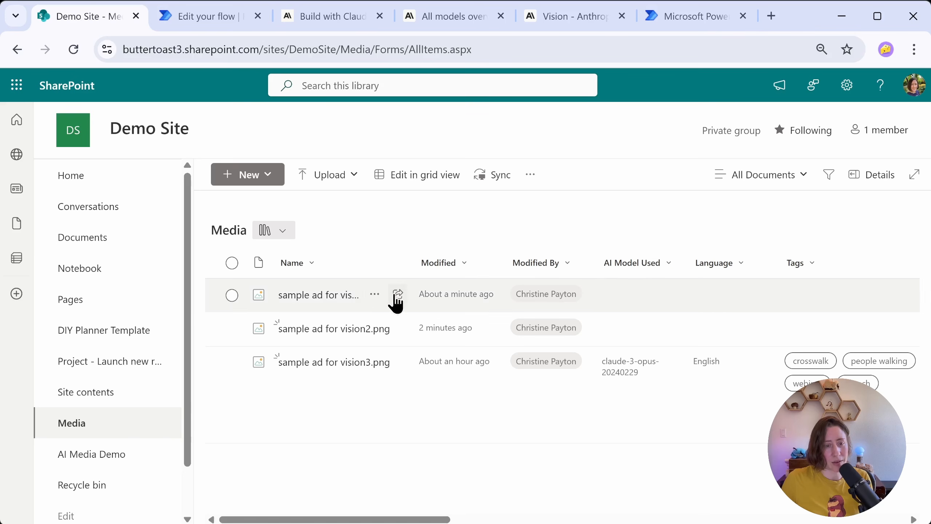
Step: Switch to the SharePoint Media library and delete the older sample ad images listed before sample ad for vision3.png
left_click(375, 294)
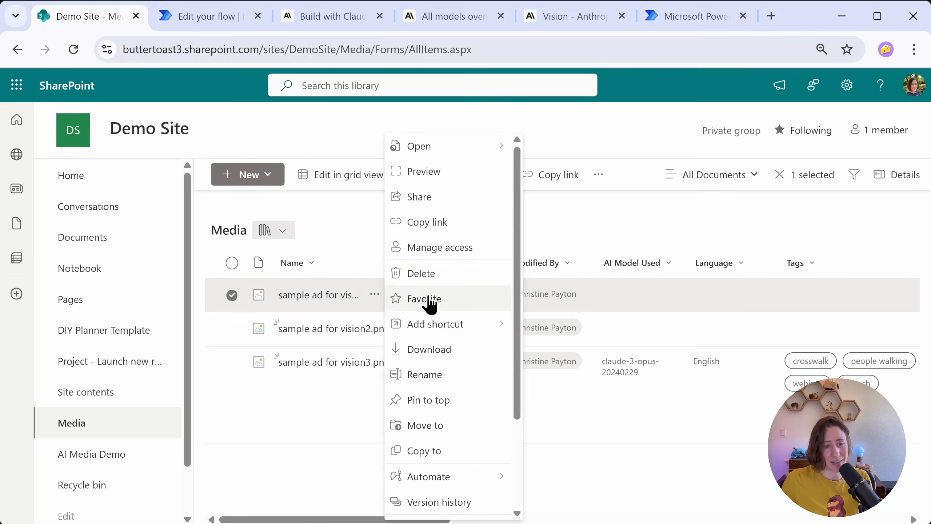
left_click(439, 274)
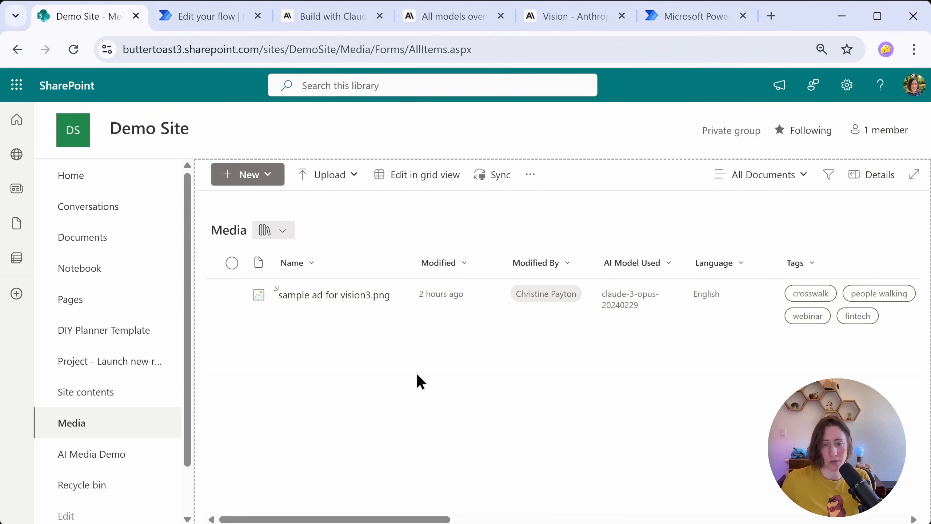
Step: Return to the flow run in Power Automate and examine the response text in the HTTP action's raw outputs
left_click(214, 19)
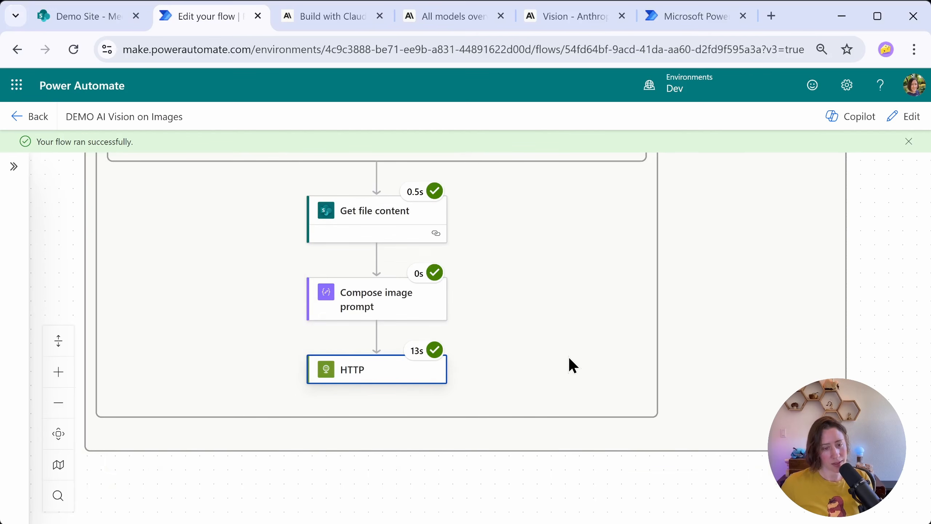
left_click(353, 372)
left_click_drag(434, 261, 423, 382)
left_click(370, 279)
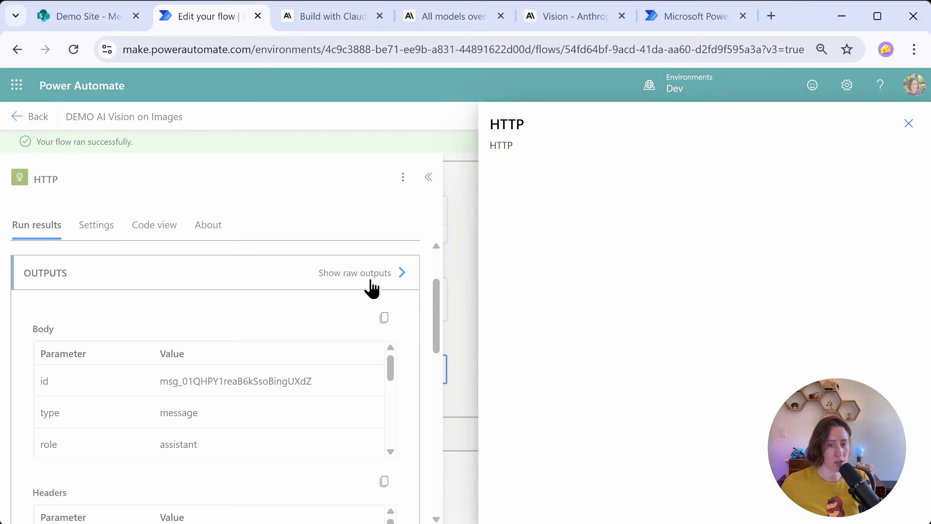
scroll(572, 395, "down", 6)
left_click_drag(573, 395, 795, 391)
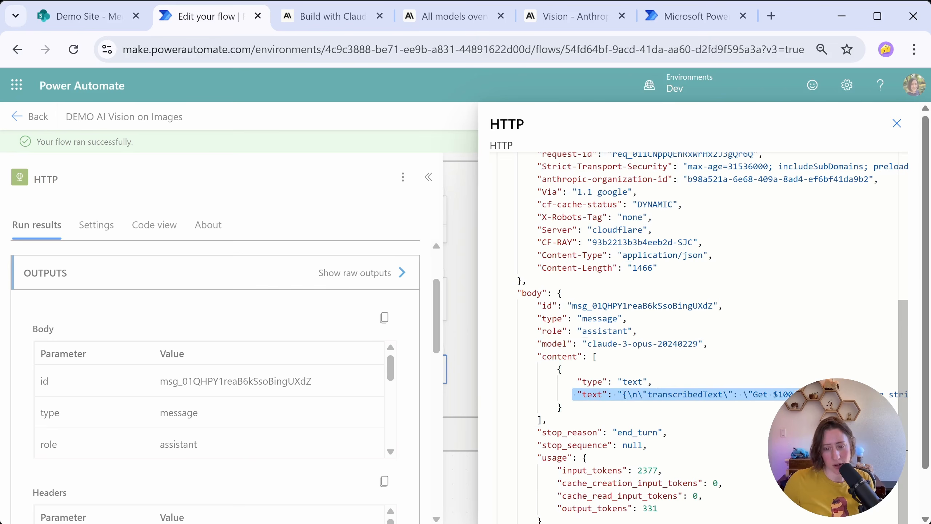
Step: Examine the start of the JSON in the HTTP response's text value, close the raw outputs and return to editing the flow
left_click_drag(628, 394, 635, 396)
left_click(625, 395)
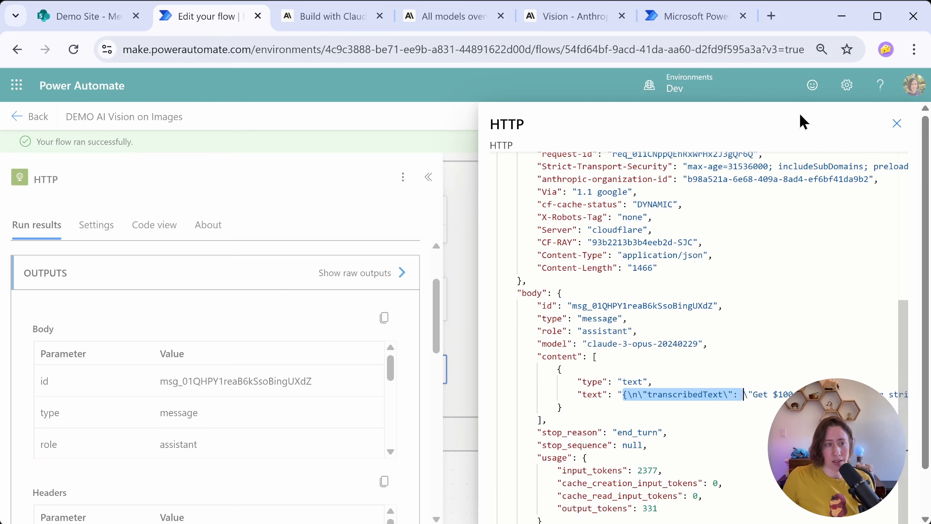
left_click(897, 123)
left_click(894, 119)
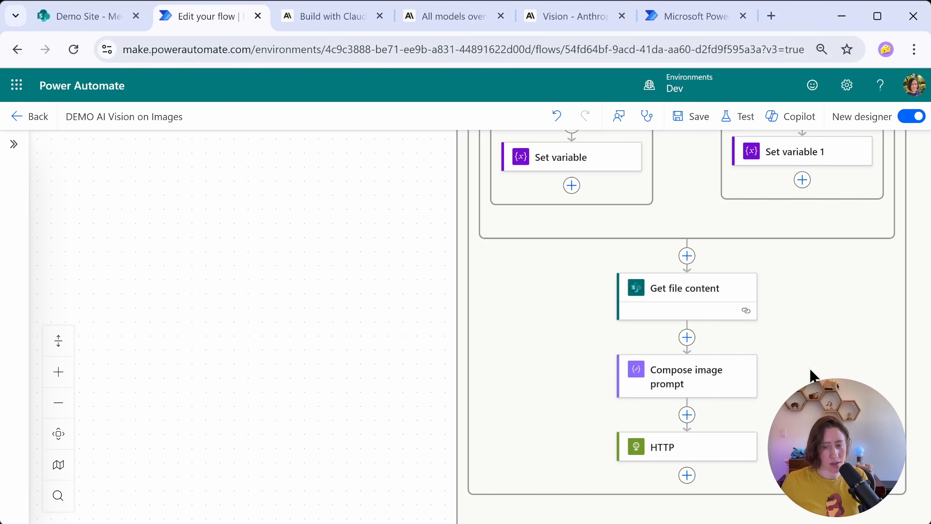
Step: Open the Compose image prompt action and select the complete EXAMPLE 1 JSON object in its text
left_click(723, 375)
left_click_drag(436, 242, 438, 343)
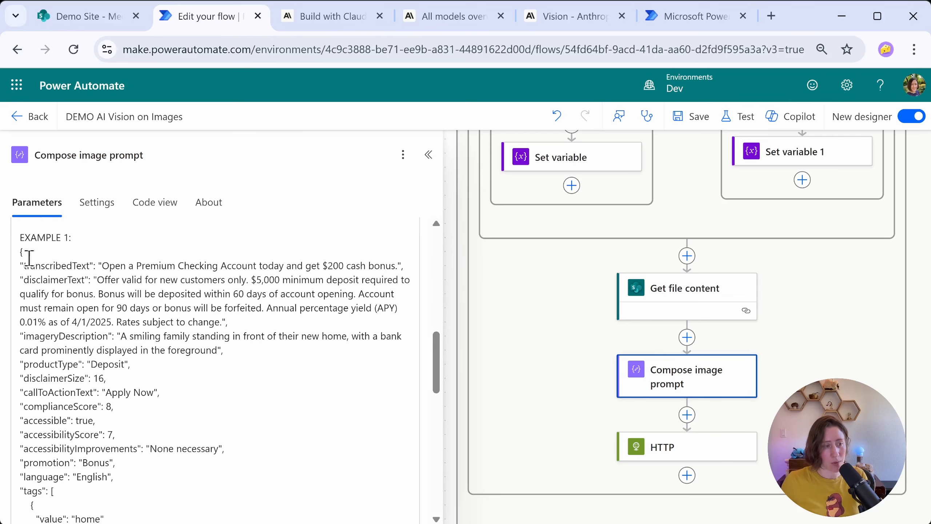
left_click_drag(17, 254, 98, 484)
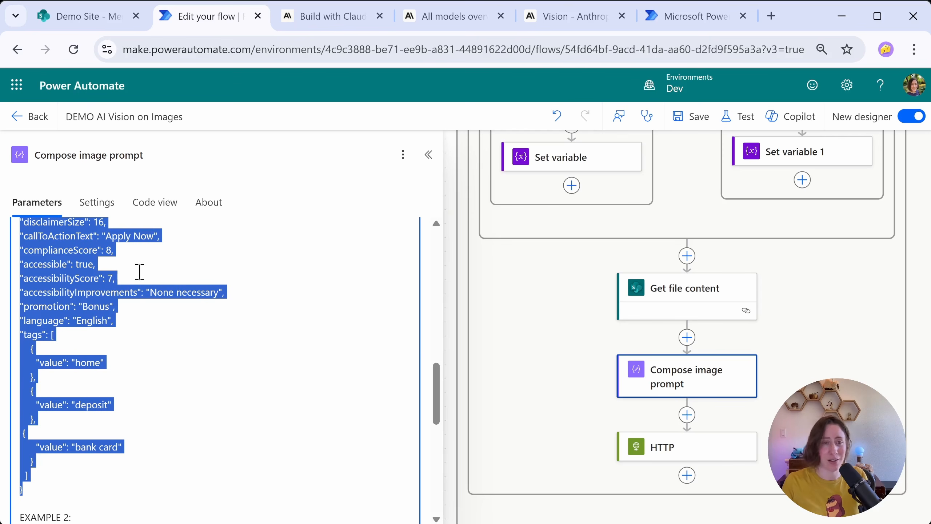
Step: Search for "parse json" and add a Parse JSON action after the HTTP action
left_click(688, 474)
type("parse json")
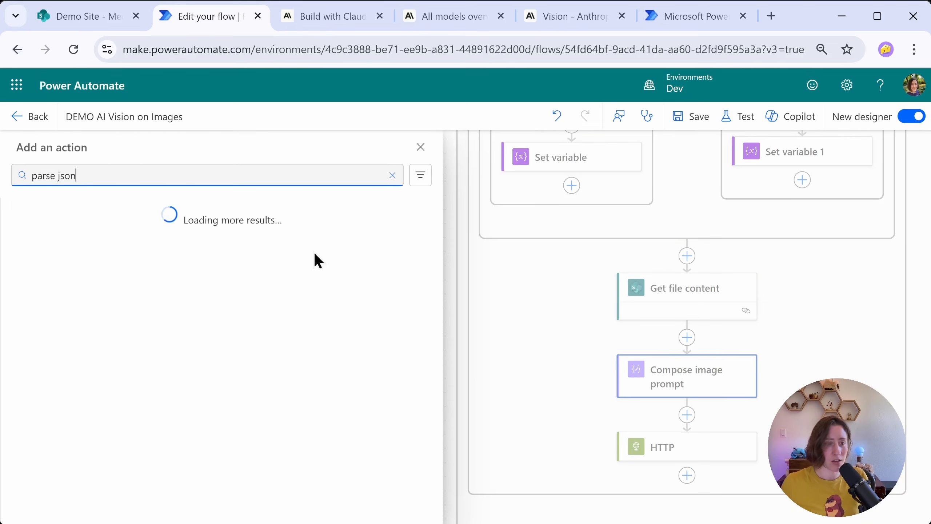
left_click(71, 275)
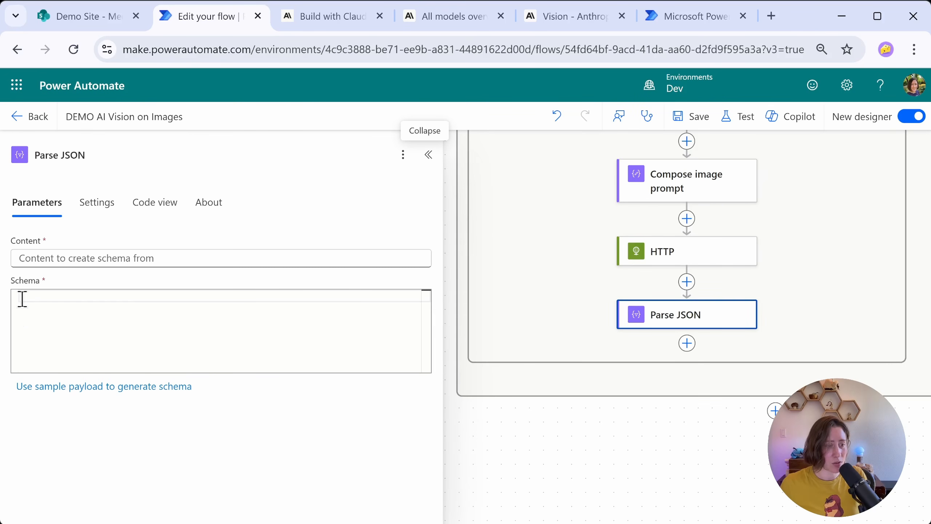
Step: Generate the Parse JSON schema by pasting the example JSON as the sample payload, checking that it is complete down to its closing brace
left_click(181, 389)
left_click(265, 292)
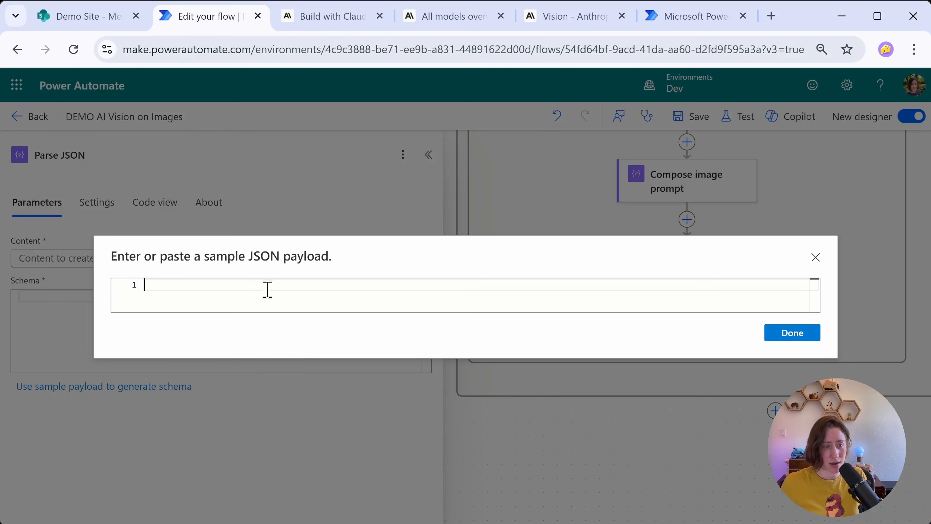
key("ctrl+v")
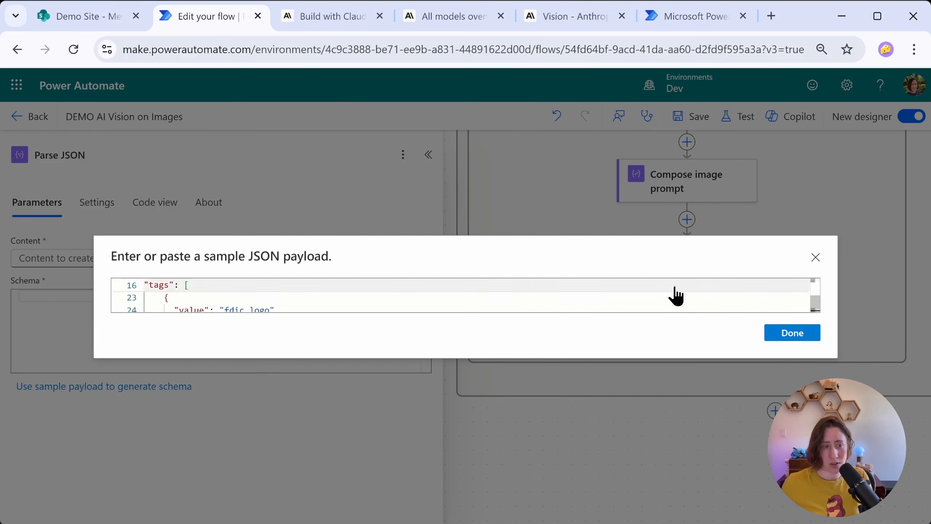
key("ctrl+a")
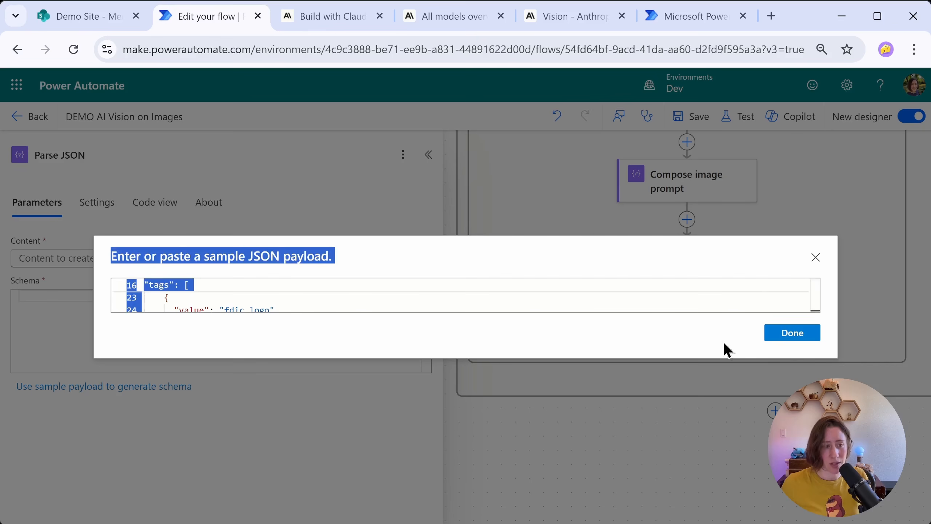
left_click(385, 296)
scroll(221, 301, "down", 2)
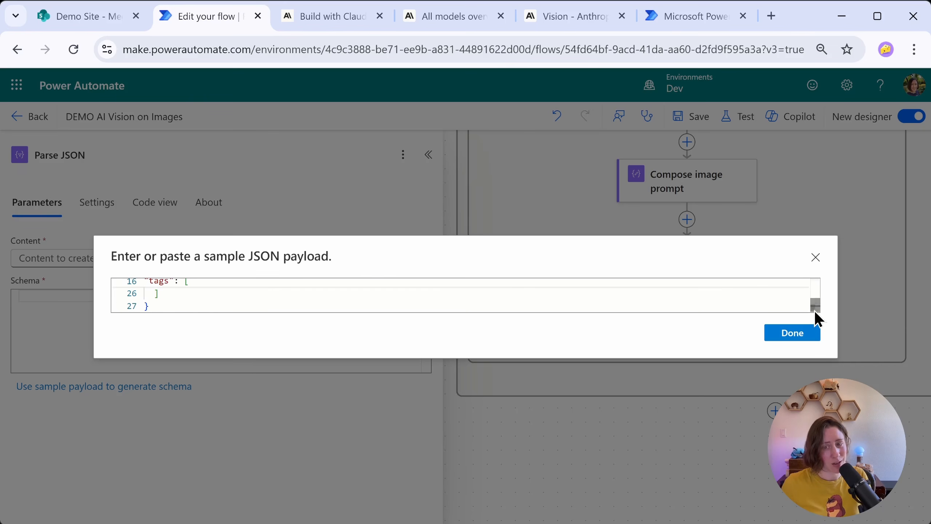
mouse_move(817, 307)
left_mouse_down()
mouse_move(818, 287)
mouse_move(820, 314)
left_mouse_up()
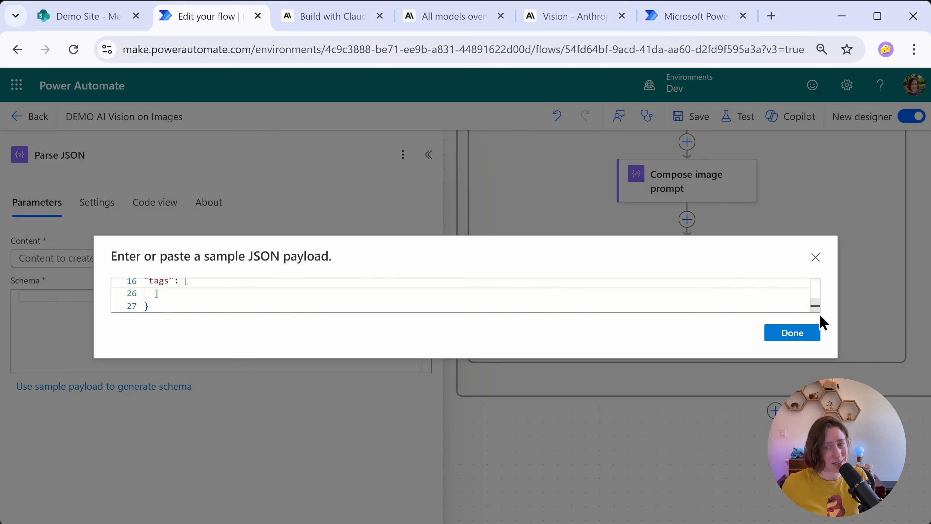
left_click(793, 333)
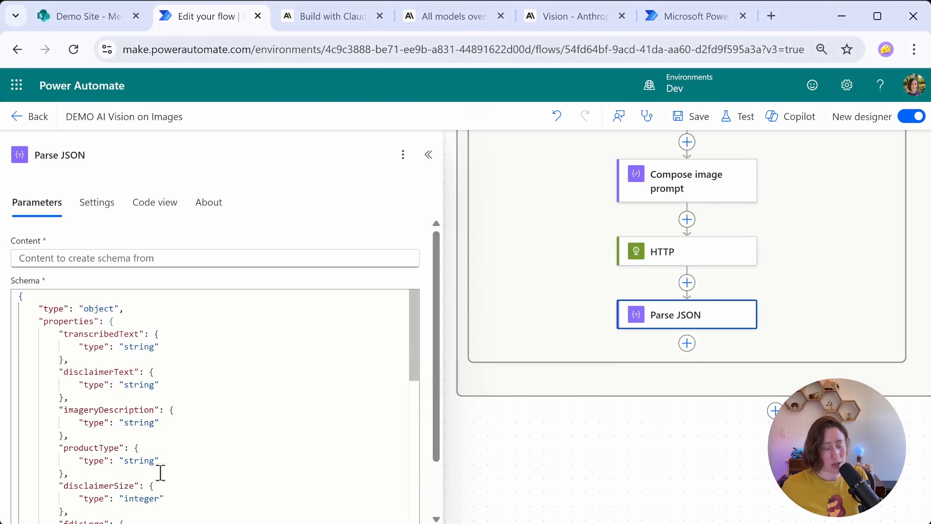
Step: Remove the fdicLogo property from the generated schema and check the remaining properties, including the accessible boolean
scroll(413, 235, "down", 2)
left_click_drag(414, 236, 414, 314)
left_click_drag(59, 322, 66, 347)
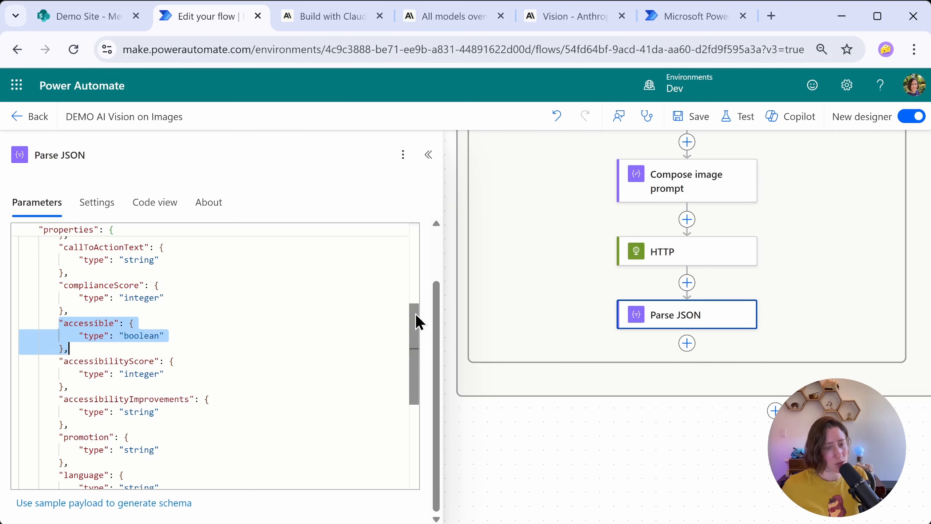
left_click_drag(417, 313, 412, 335)
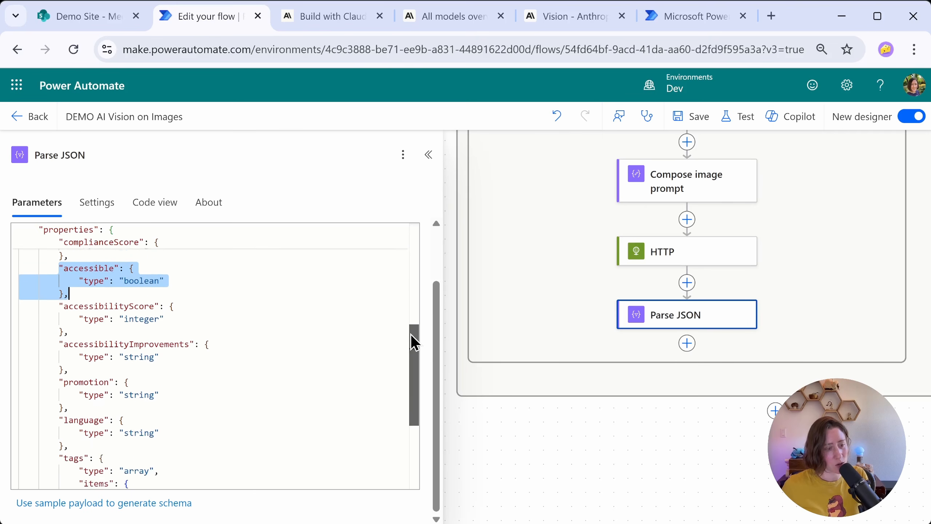
scroll(423, 300, "up", 10)
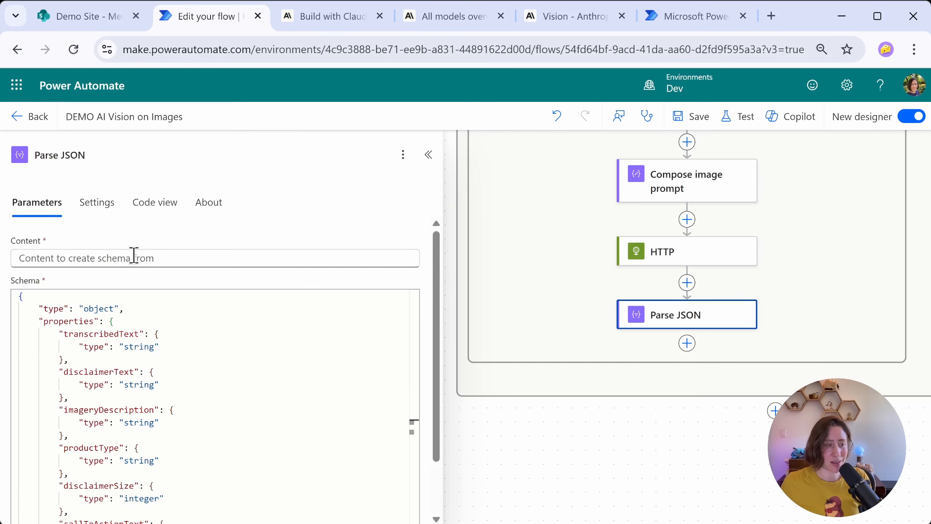
Step: Start an expression for the Parse JSON action's Content as json(first(body('HTTP')))
left_click(161, 258)
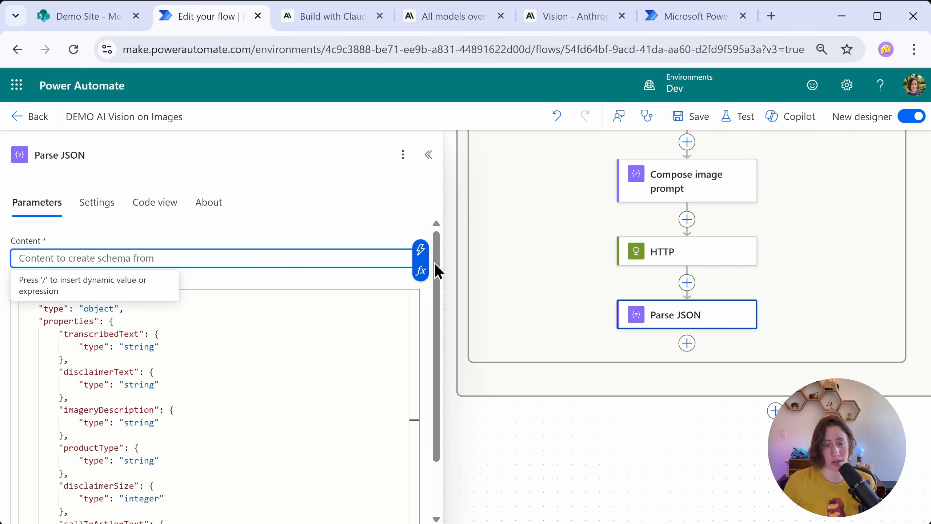
left_click(420, 271)
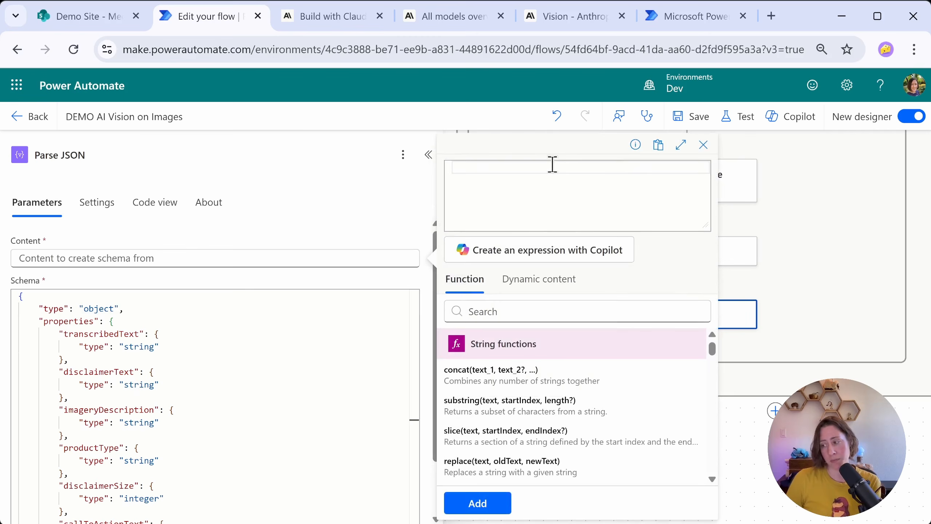
type("json(")
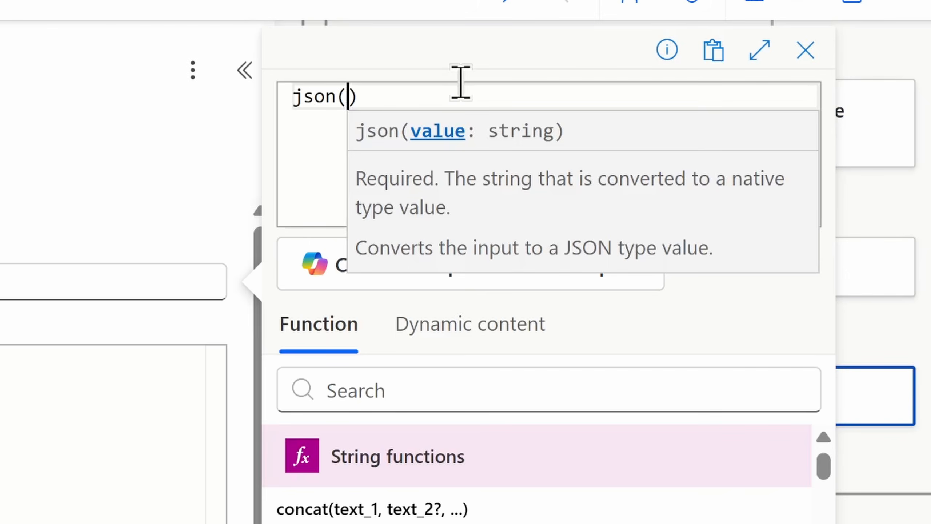
type("fi")
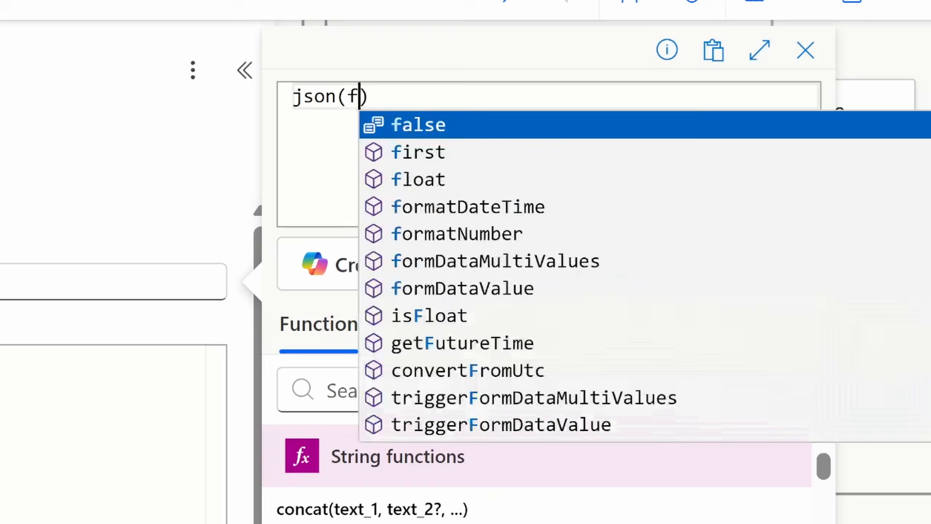
type("rst(")
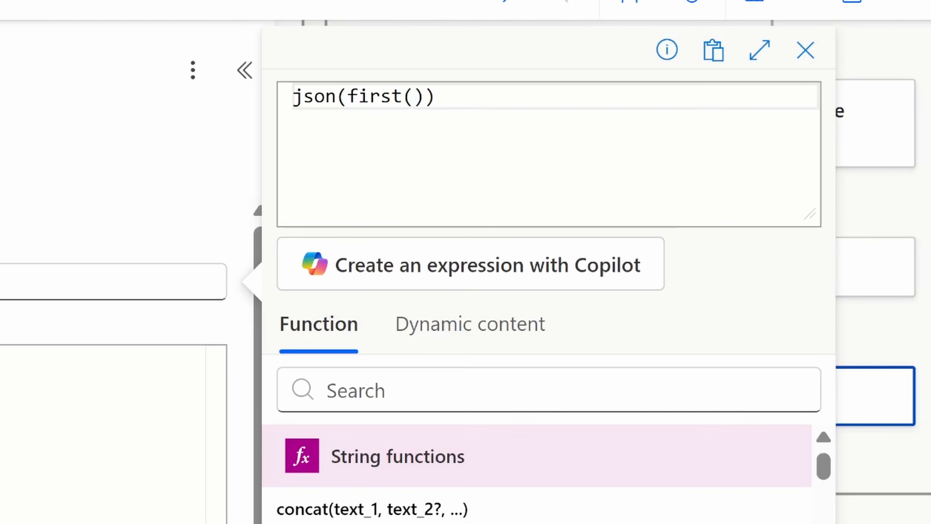
type("body")
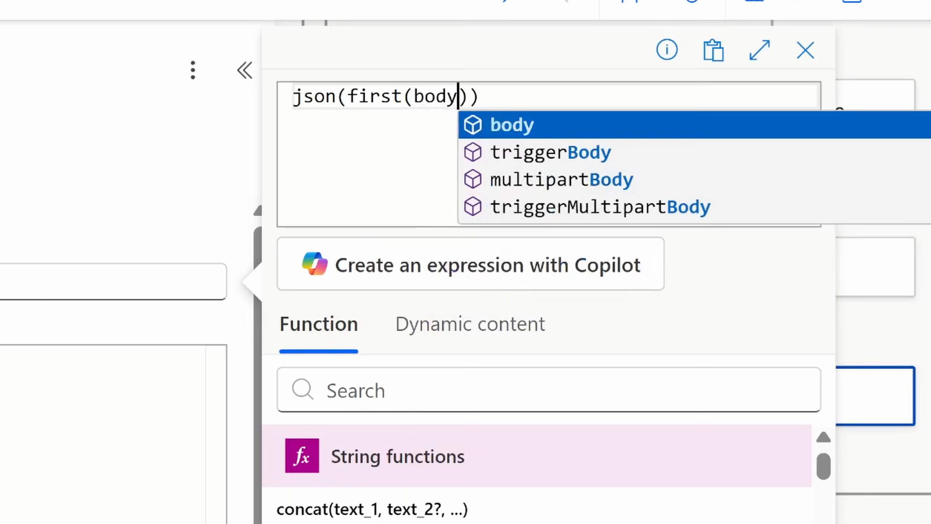
type("(")
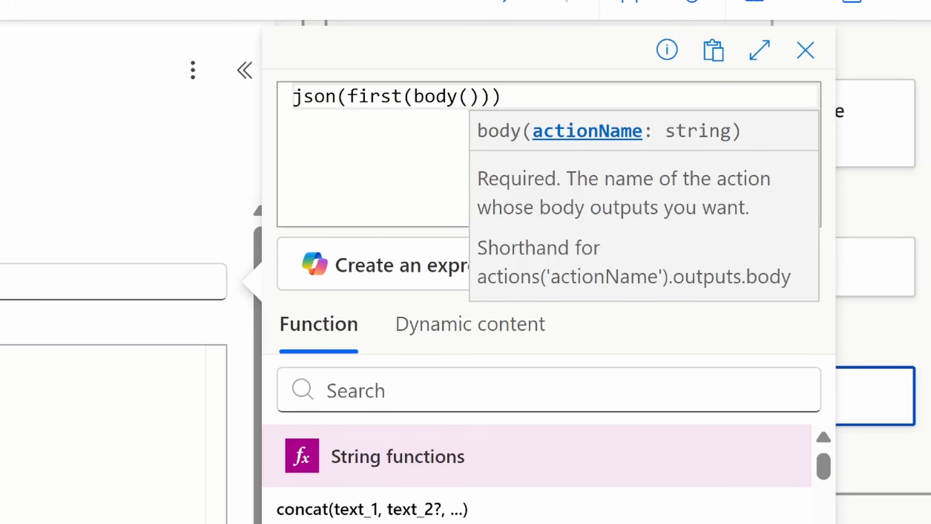
type("'HP")
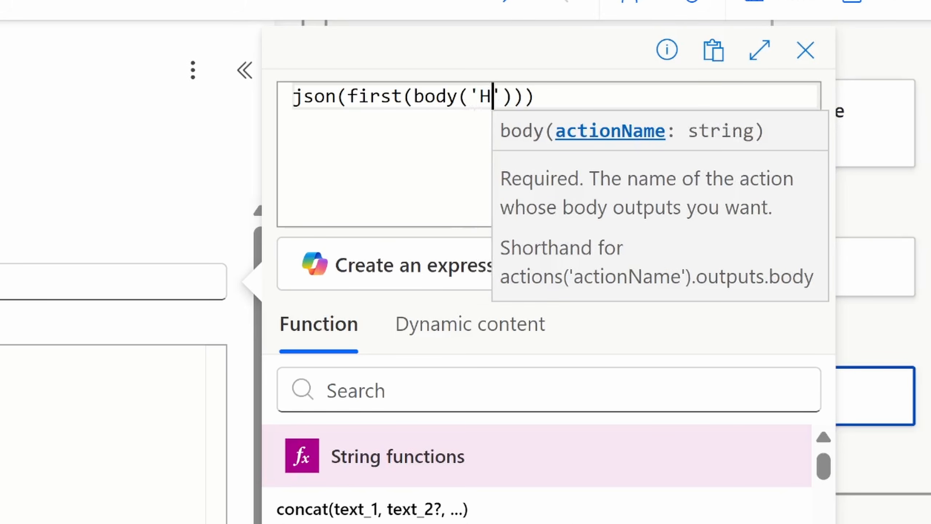
type("TP'")
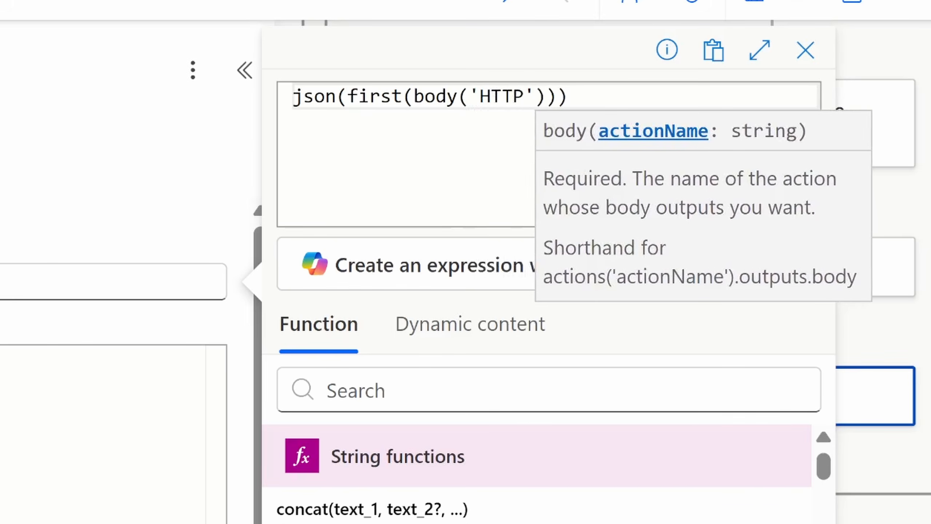
type(")")
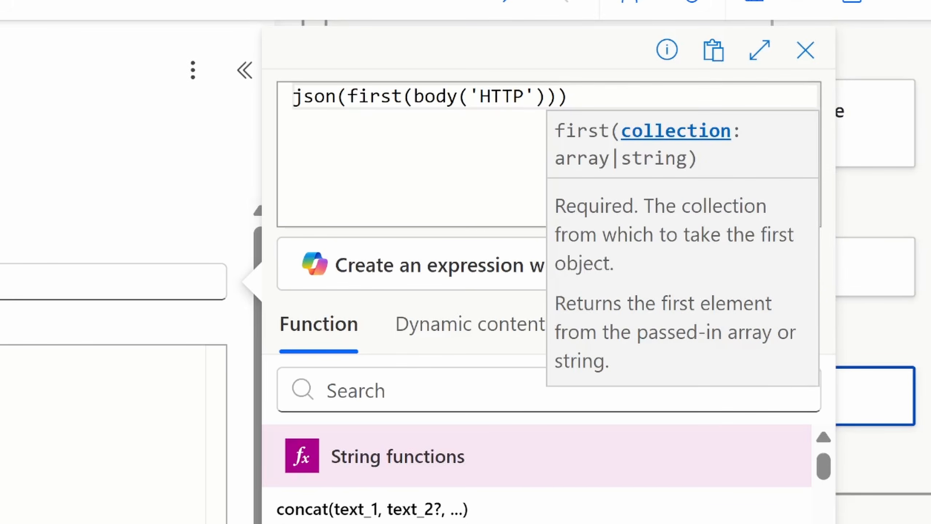
type("?[")
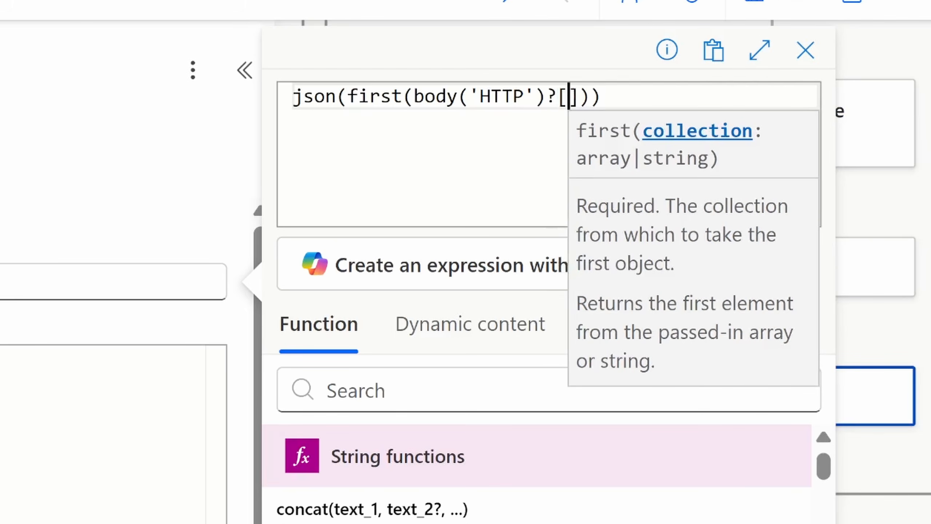
type("content")
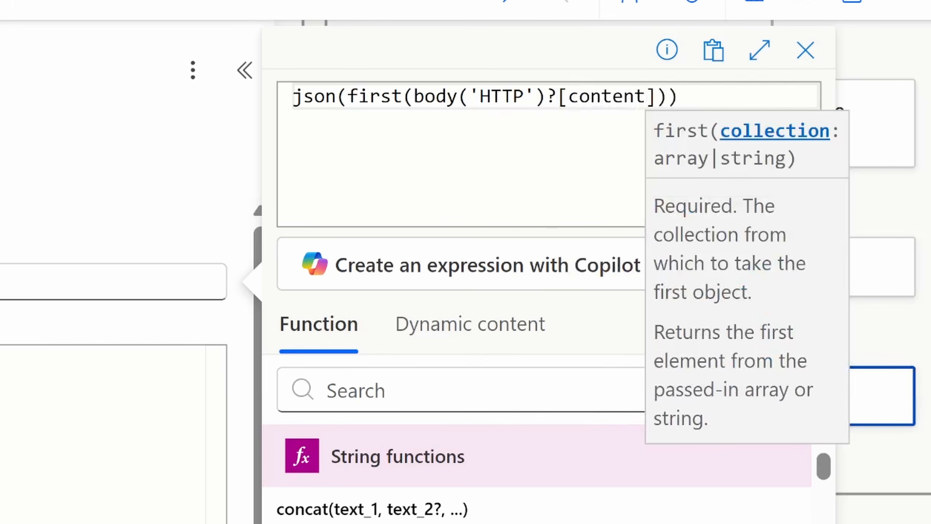
Step: Extend the expression with ?['content'] directly after body('HTTP'), inside the first function
key("Left")
key("Left")
key("Left")
key("Left")
key("Left")
key("Left")
key("Left")
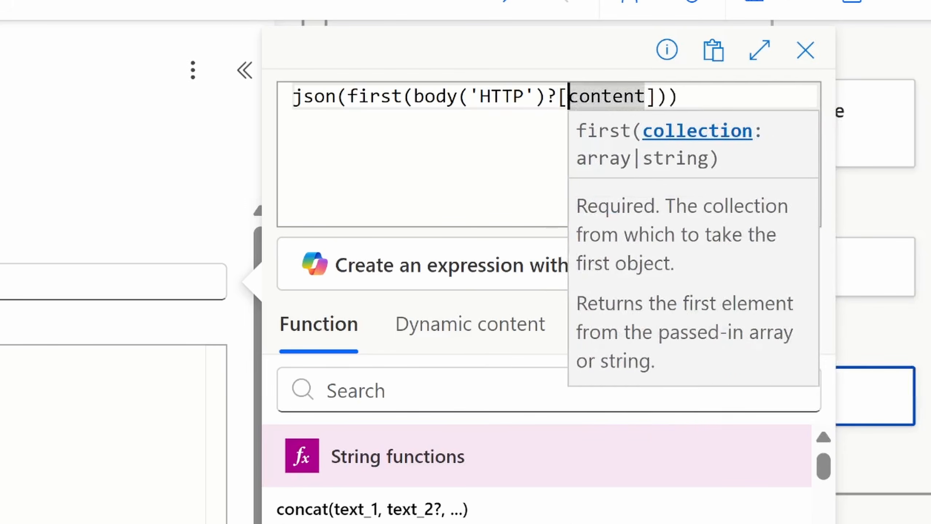
type("'")
key("Right")
key("Right")
key("Right")
key("Right")
key("Right")
key("Right")
key("Right")
type("'")
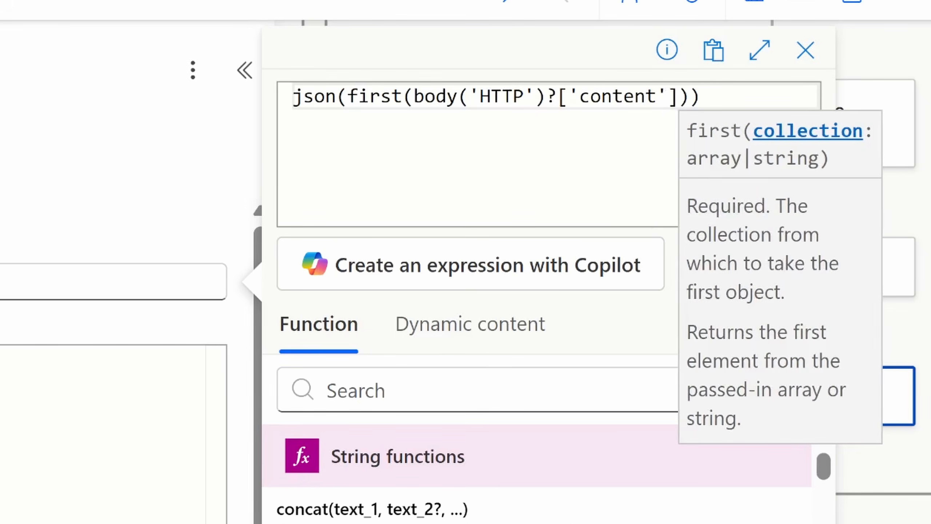
Step: Complete the expression as json(first(body('HTTP')?['content'])?['text']) and add it to the Content of Parse JSON
key("Right")
key("Right")
type("?[")
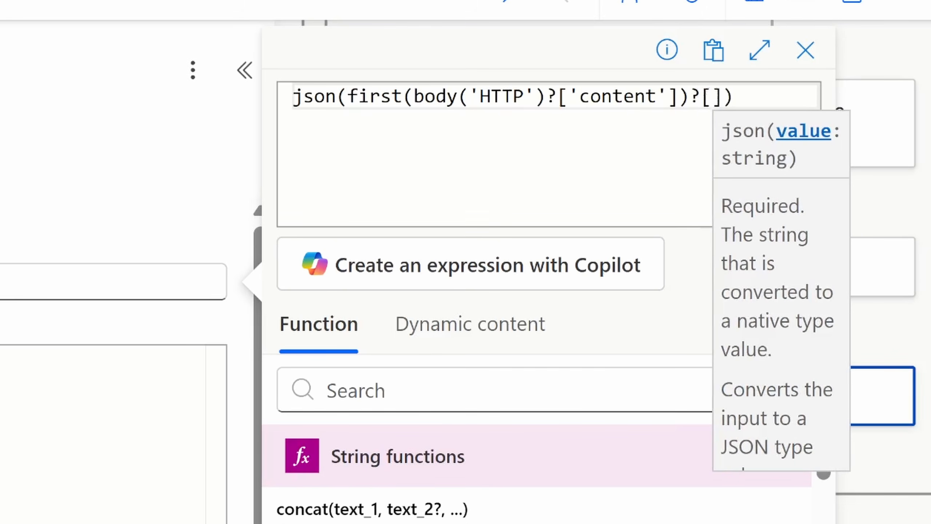
type("'")
type("text")
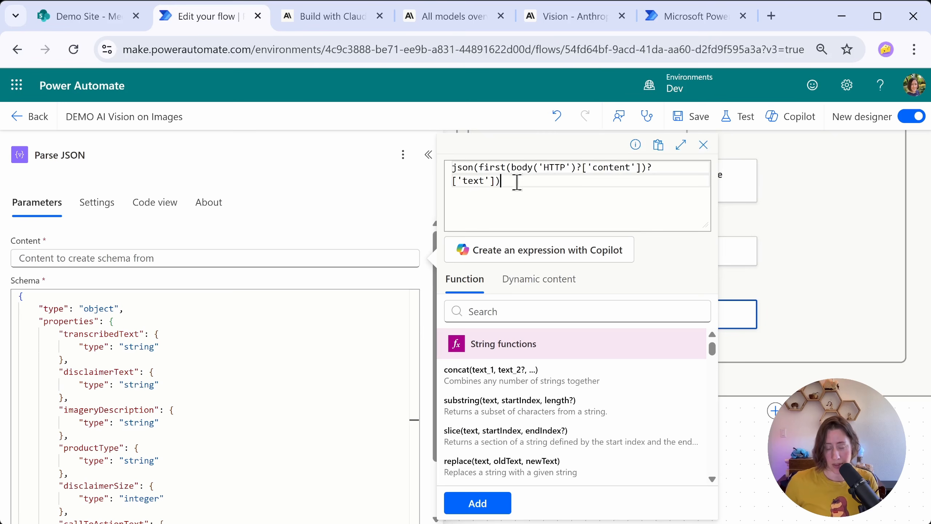
left_click_drag(517, 183, 452, 167)
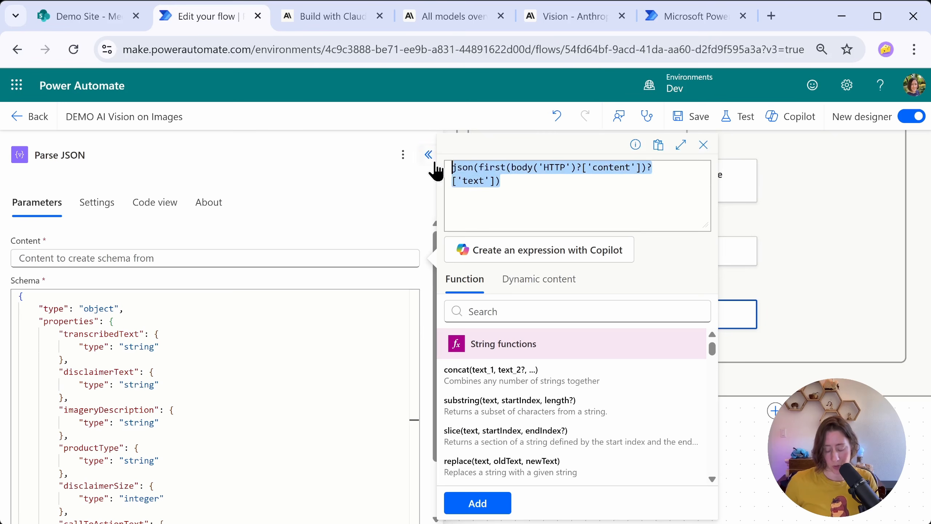
left_click(539, 186)
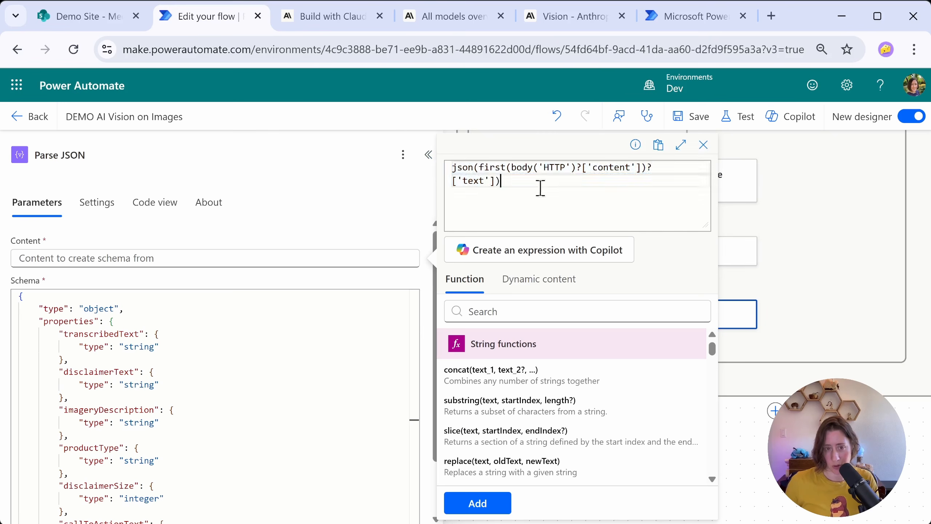
left_click(495, 506)
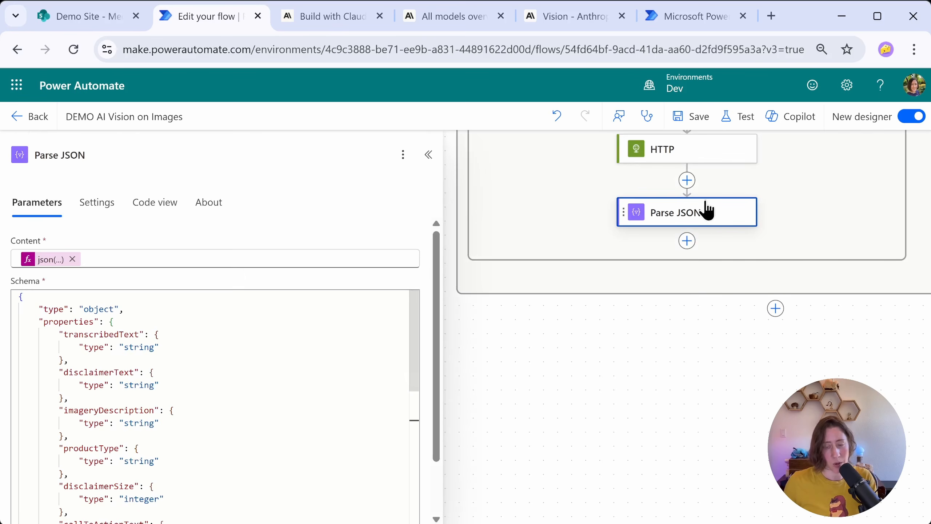
Step: Add a SharePoint Update file properties action after Parse JSON
left_click(691, 244)
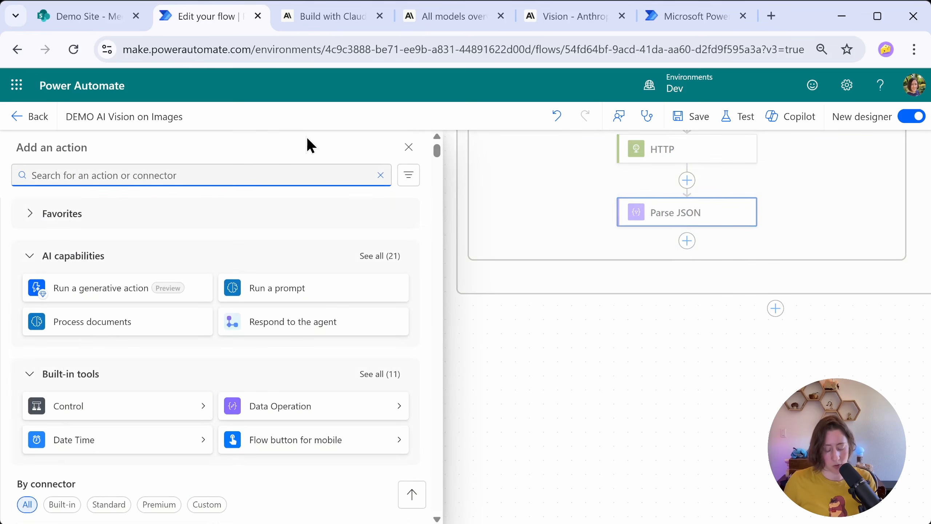
type("update file")
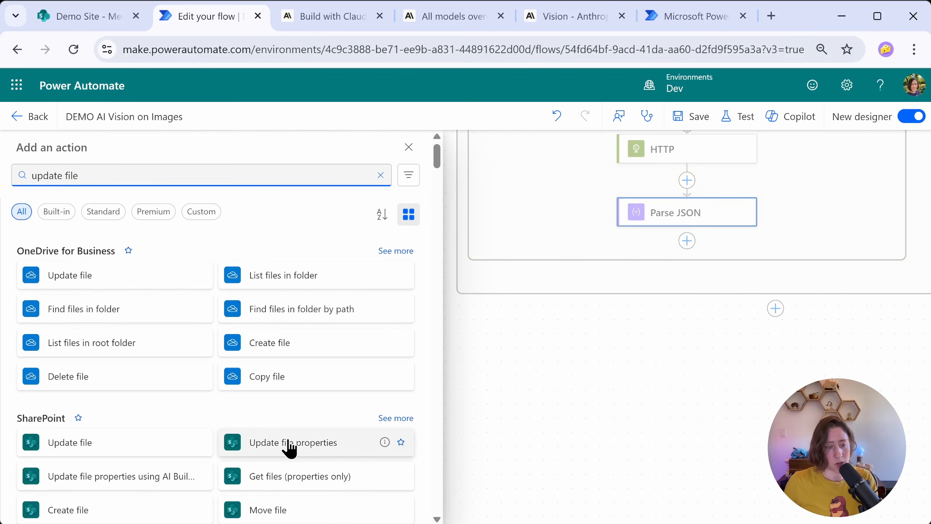
left_click(345, 448)
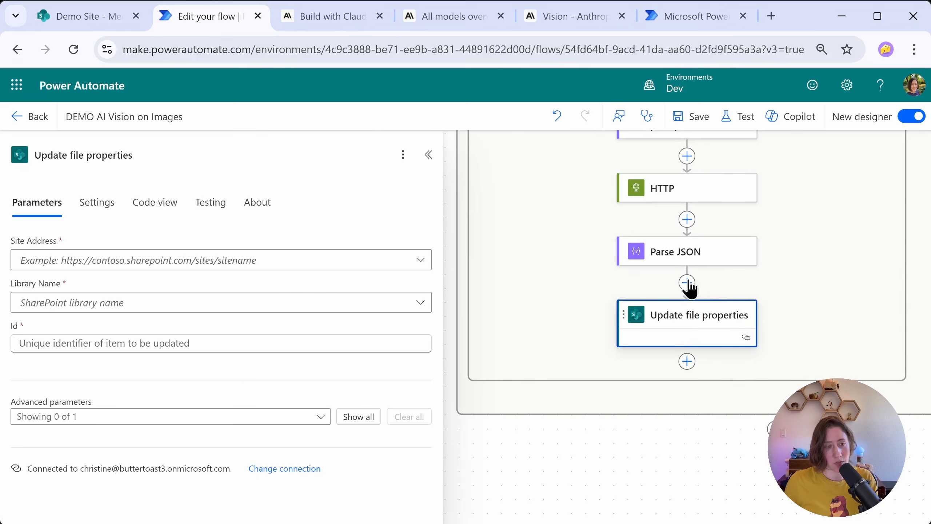
Step: Target the Media library on Demo Site and set the Id to the ID from the file-created trigger
left_click(418, 261)
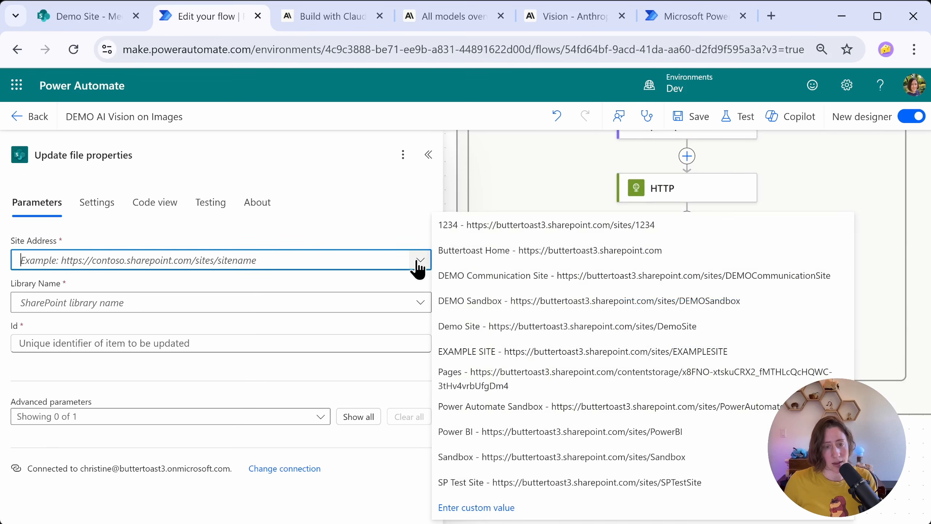
left_click(477, 355)
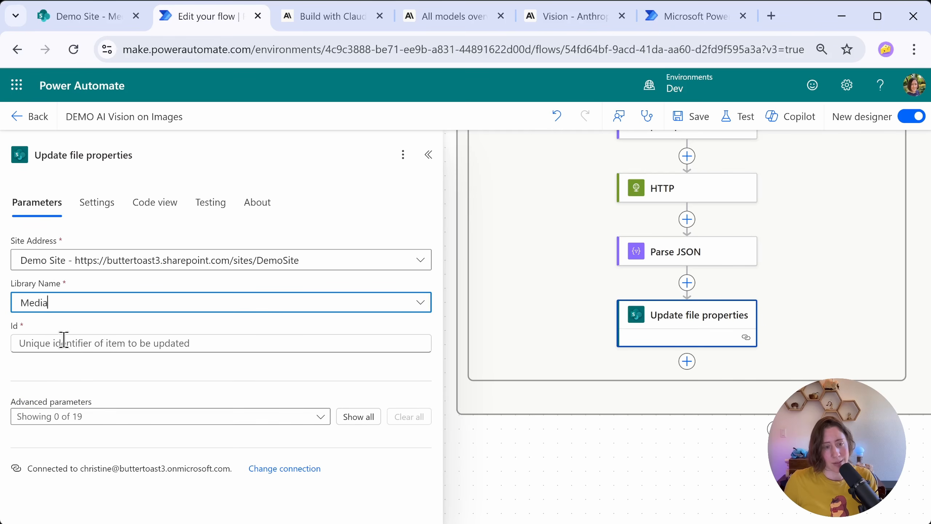
left_click(13, 327)
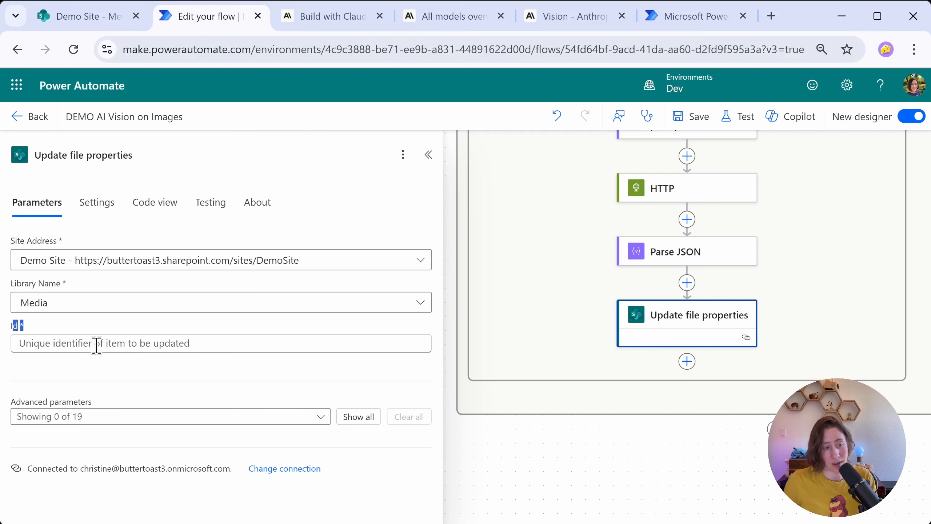
left_click(220, 347)
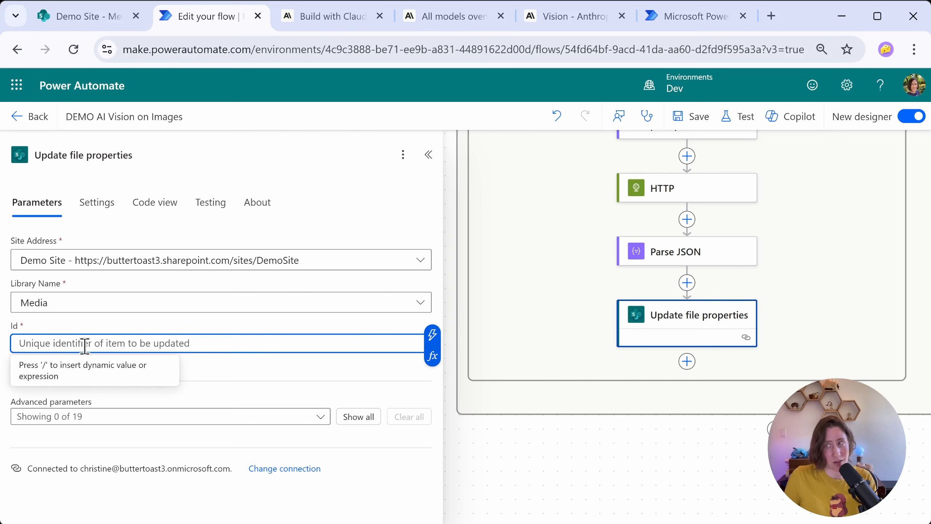
left_click(432, 335)
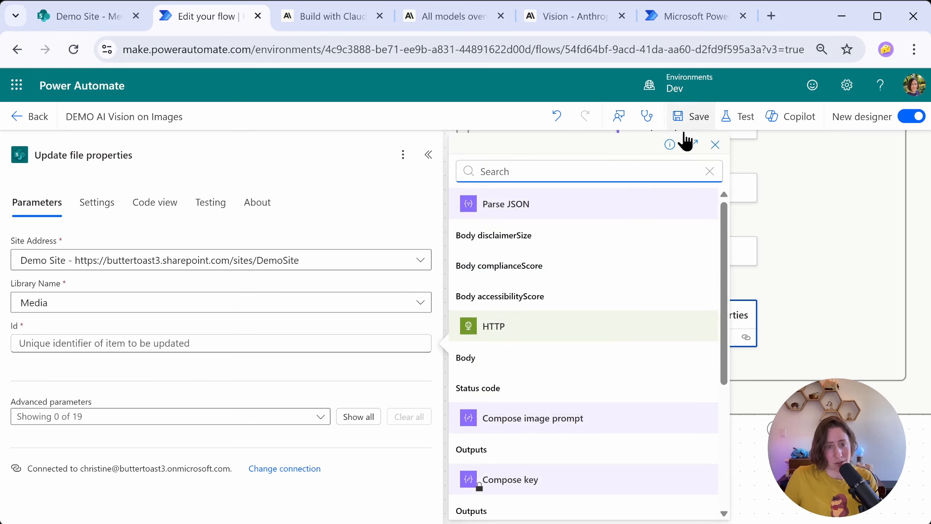
type("id")
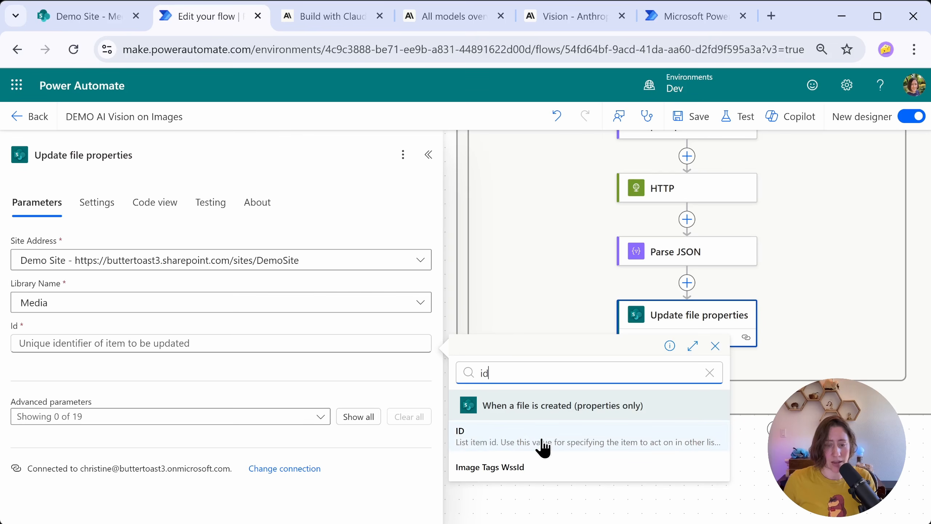
left_click(510, 445)
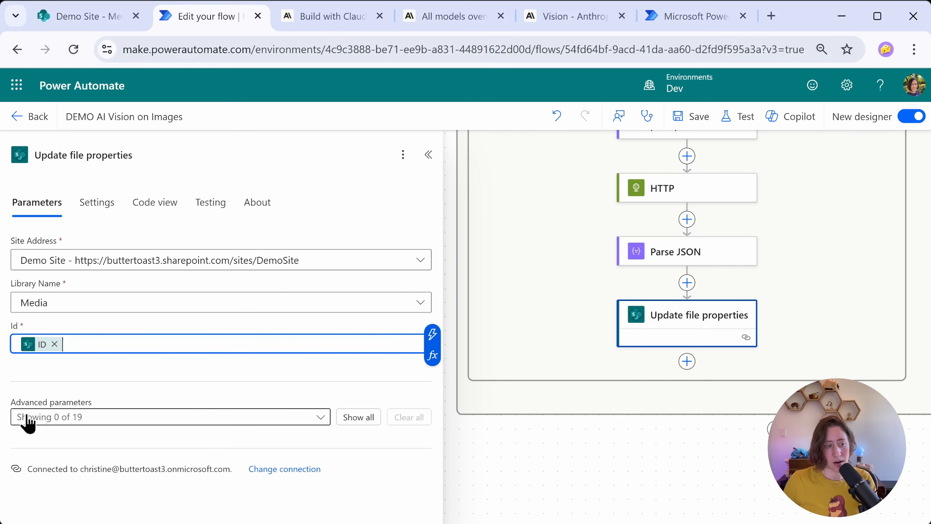
Step: Show all advanced parameters of Update file properties and map AI Description to the Parse JSON output Body imageryDescription
left_click(359, 417)
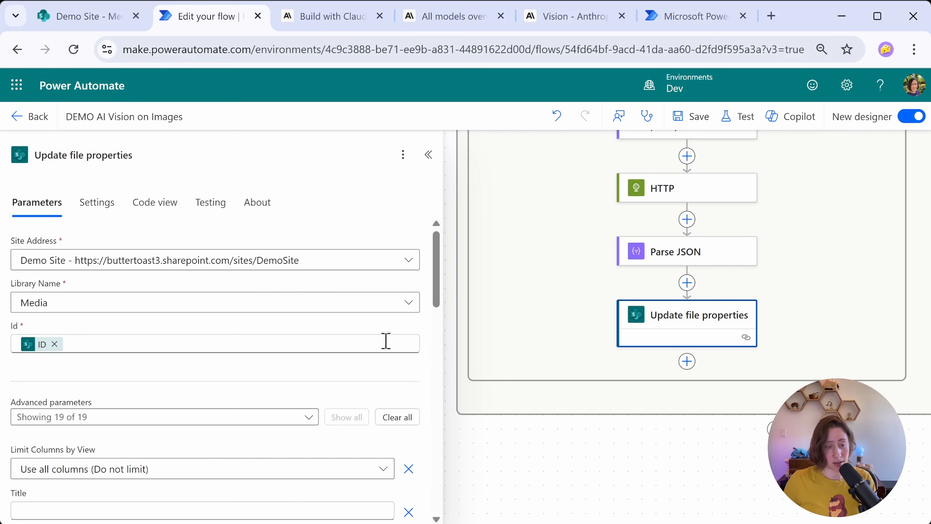
scroll(404, 345, "down", 5)
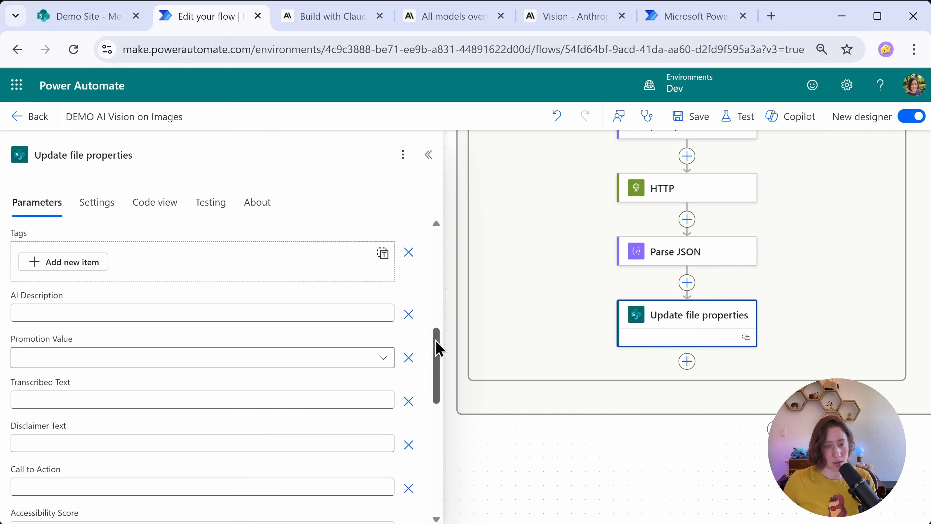
left_click(142, 315)
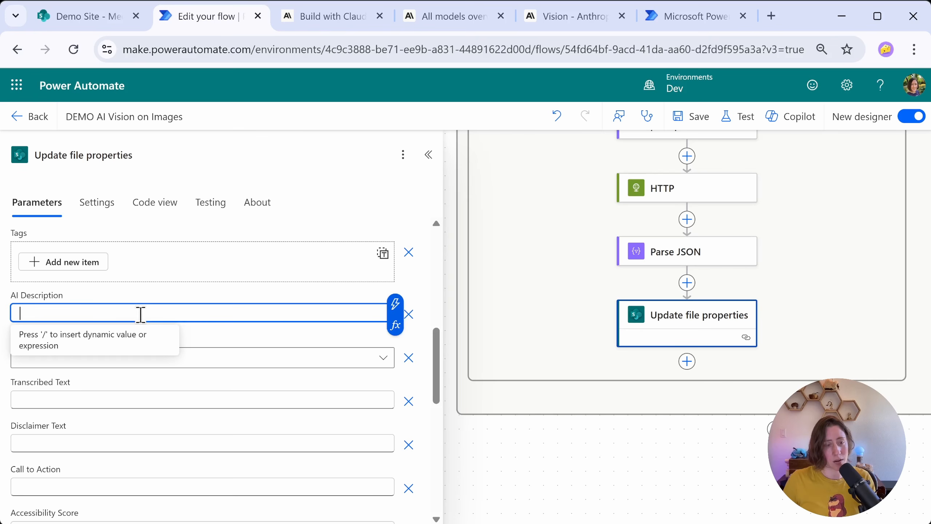
left_click(395, 307)
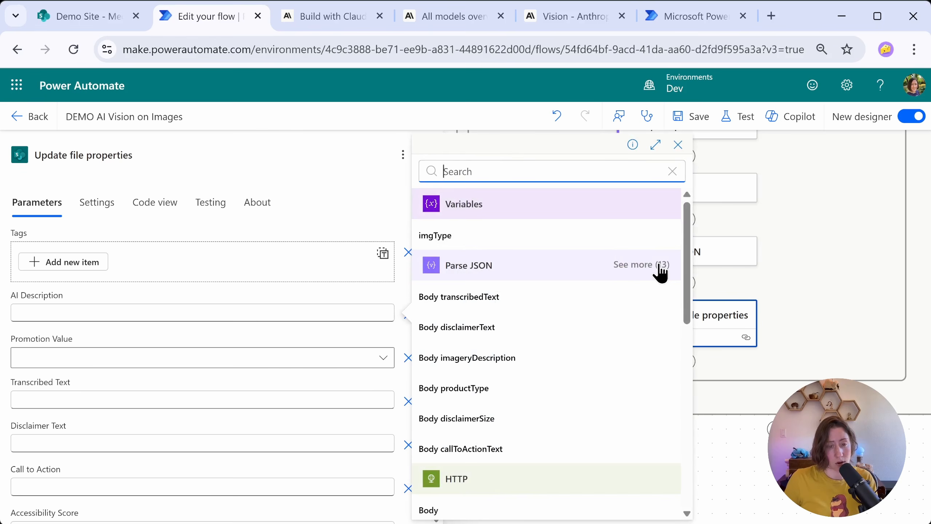
left_click(644, 268)
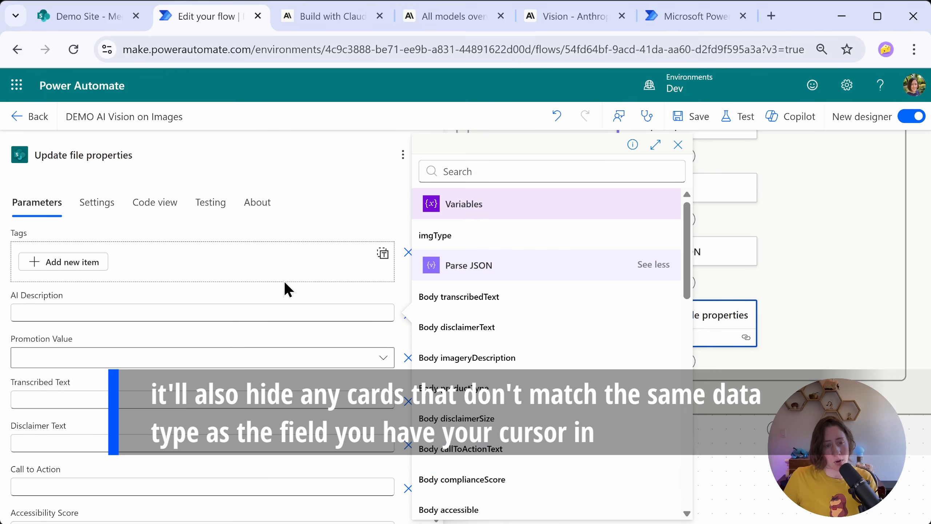
scroll(256, 449, "up", 1)
scroll(257, 449, "up", 4)
scroll(202, 431, "down", 3)
Step: Set Promotion Value to a custom value using the Parse JSON output Body promotion
left_click(304, 391)
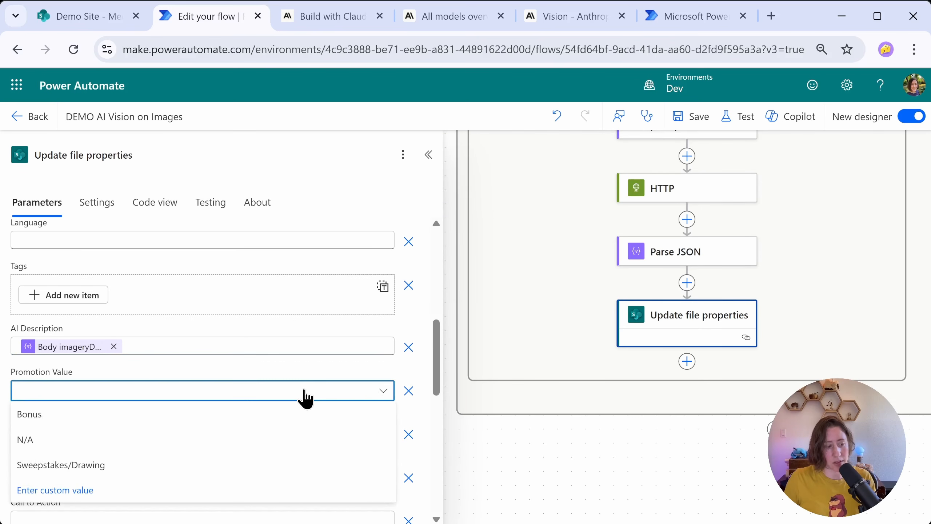
left_click(79, 491)
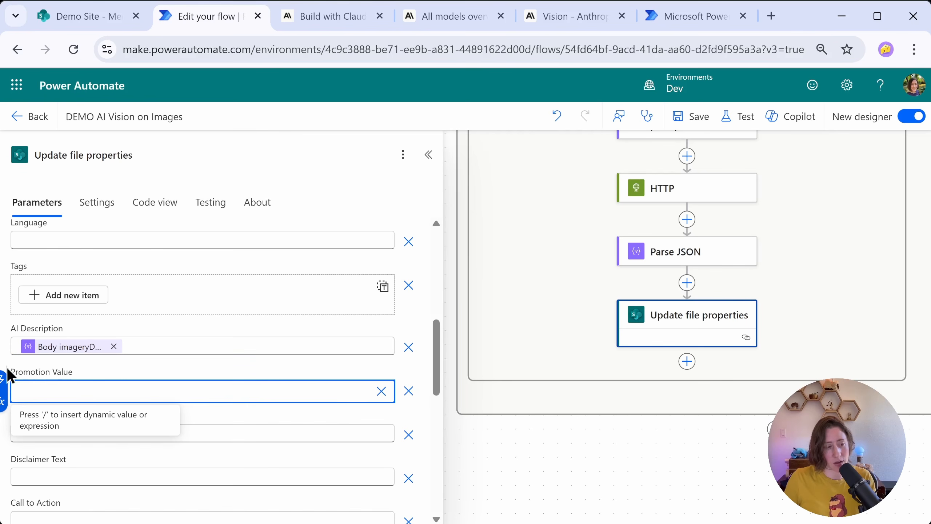
key("/")
left_click(642, 266)
scroll(583, 345, "down", 5)
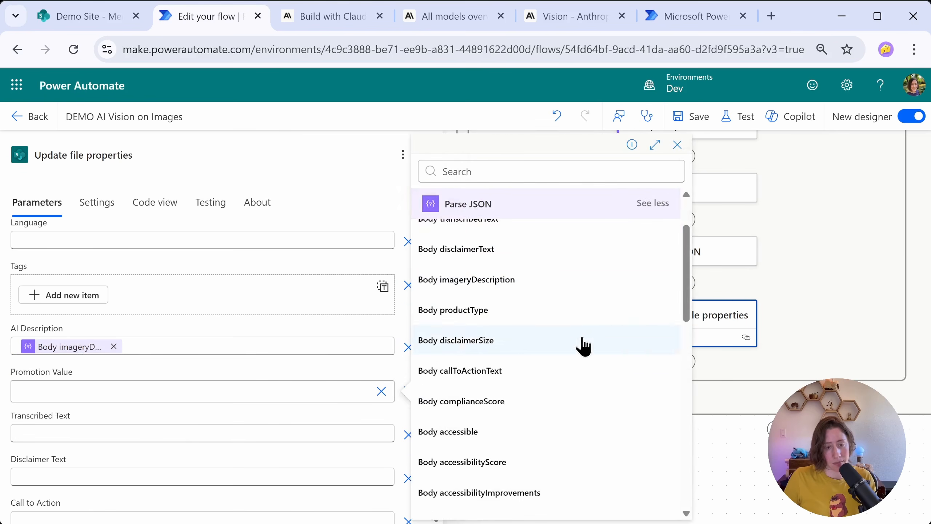
left_click(543, 352)
Step: Map Transcribed Text to Body transcribedText and Disclaimer Text to Body disclaimerText
left_click(194, 434)
key("/")
left_click(466, 297)
scroll(266, 344, "down", 3)
left_click(265, 322)
left_click(488, 327)
Step: Map Call to Action to Body callToActionText and Accessibility Score to Body accessibilityScore
left_click(200, 365)
left_click(395, 355)
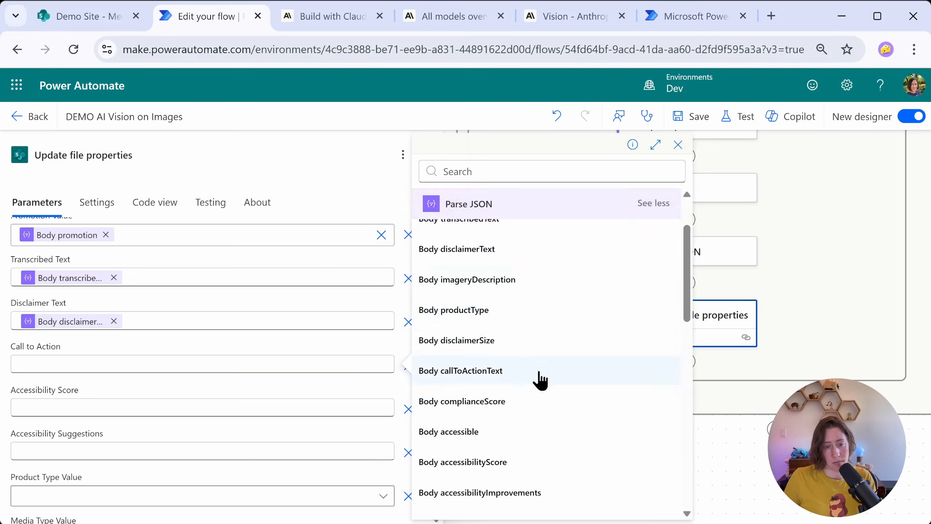
left_click(539, 373)
left_click(330, 408)
left_click(513, 296)
Step: Map Accessibility Suggestions to the Parse JSON output Body accessibilityImprovements
left_click(352, 450)
key("/")
scroll(547, 451, "down", 4)
scroll(589, 343, "up", 4)
left_click(487, 497)
Step: Map Product Type Value to Body productType as a custom value and set Media Type Value to Image
scroll(192, 458, "down", 4)
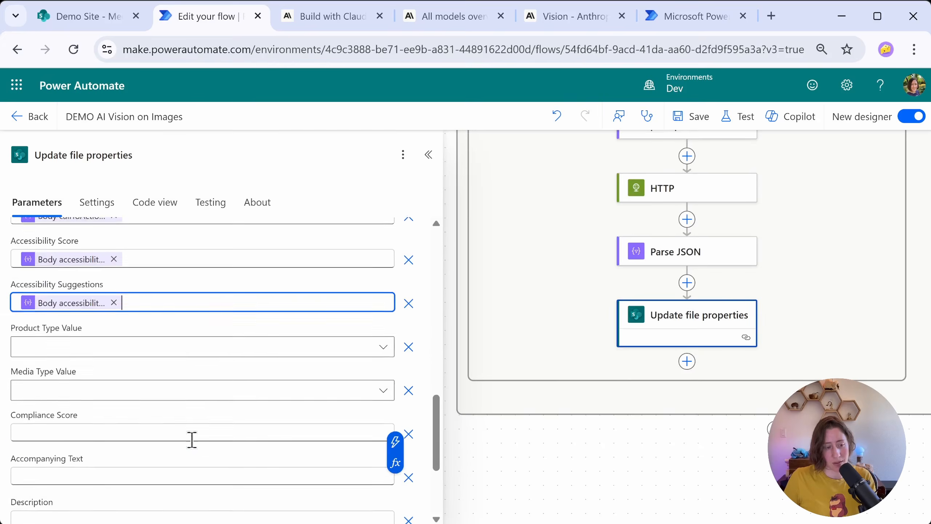
left_click(62, 344)
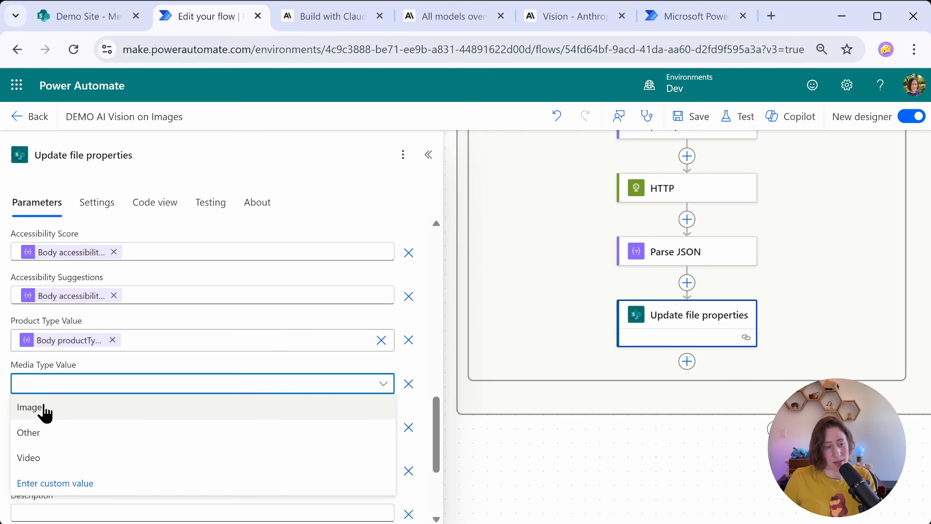
left_click(130, 415)
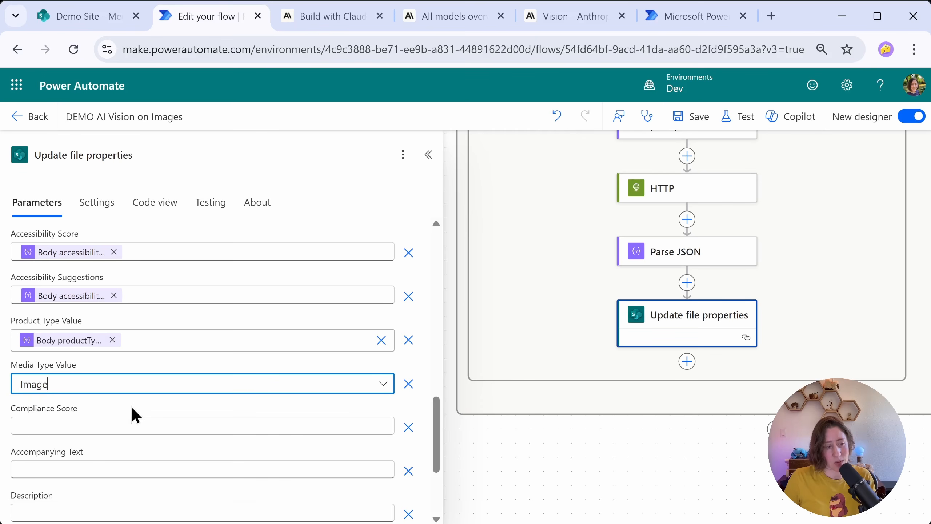
Step: Map Compliance Score to Body complianceScore and remove the Accompanying Text parameter
left_click(76, 420)
left_click(395, 414)
left_click(478, 265)
scroll(310, 422, "down", 3)
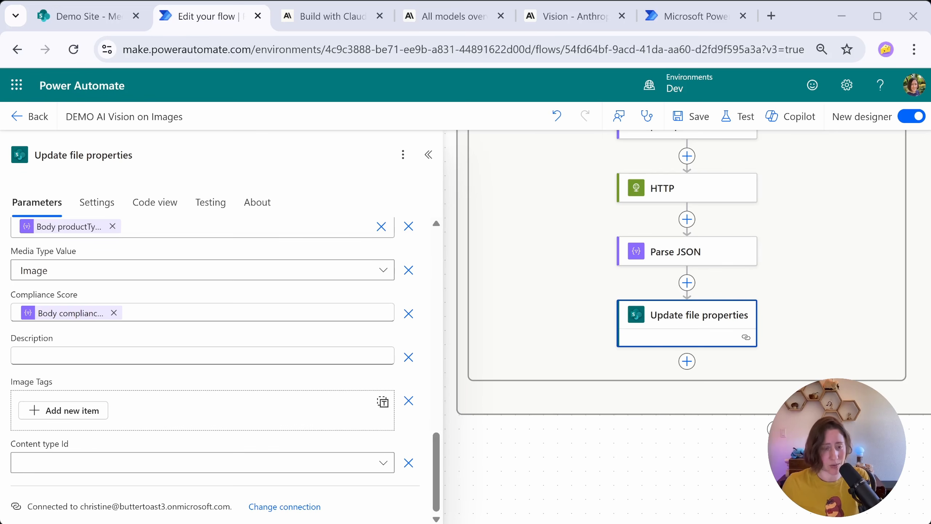
Step: Switch the Tags parameter to entire-array input and fill it with Body tags from Parse JSON
left_click_drag(436, 469, 393, 343)
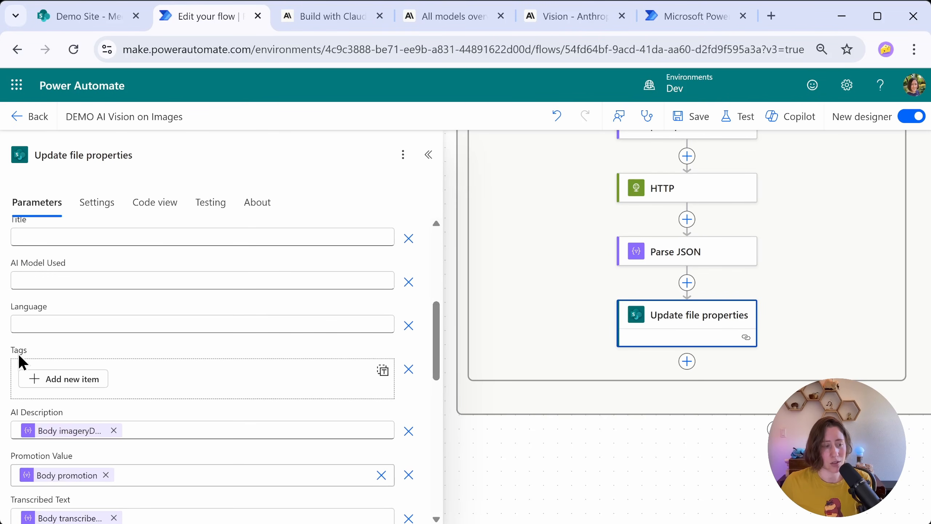
left_click(382, 370)
left_click(38, 380)
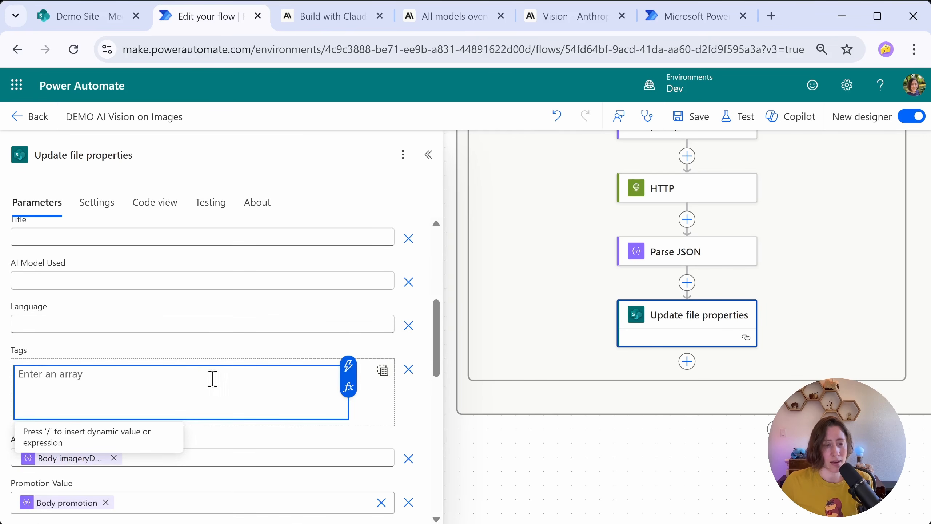
left_click(349, 366)
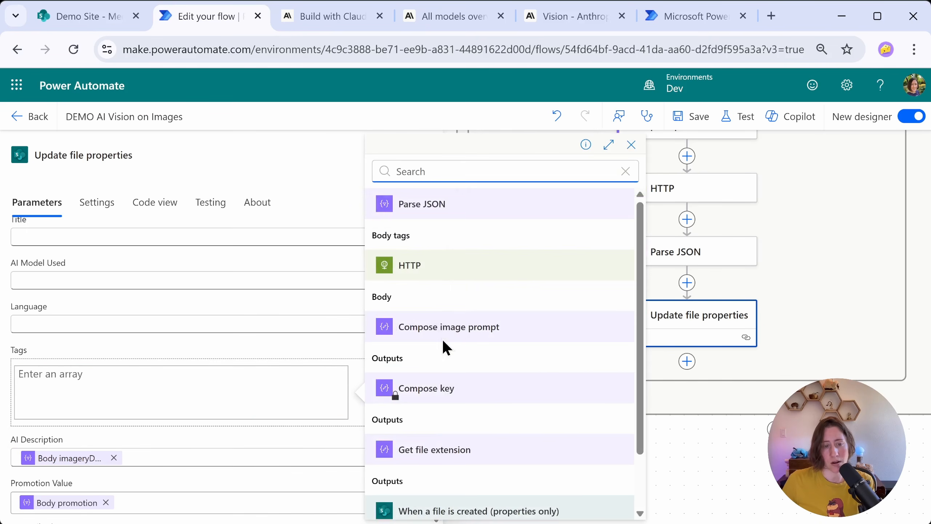
left_click(408, 240)
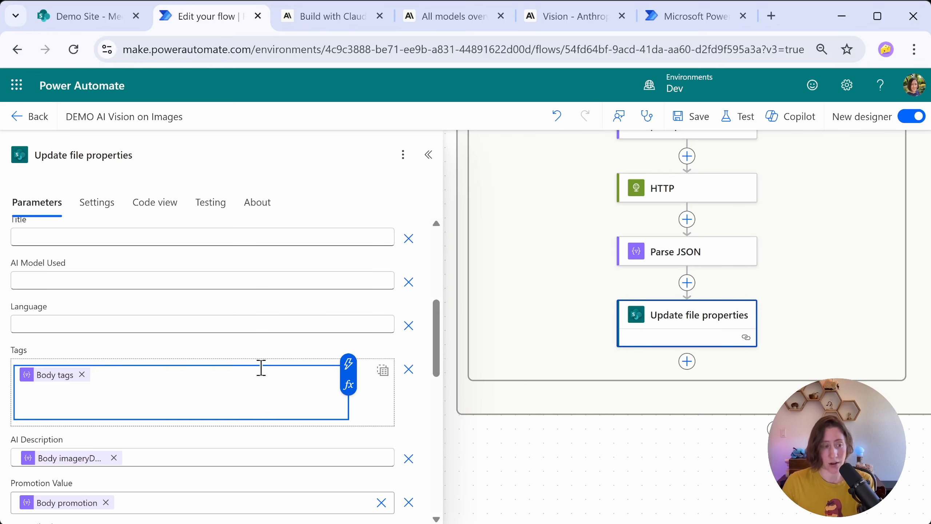
Step: Map the Language parameter to the Parse JSON output Body language
left_click(297, 325)
left_click(395, 314)
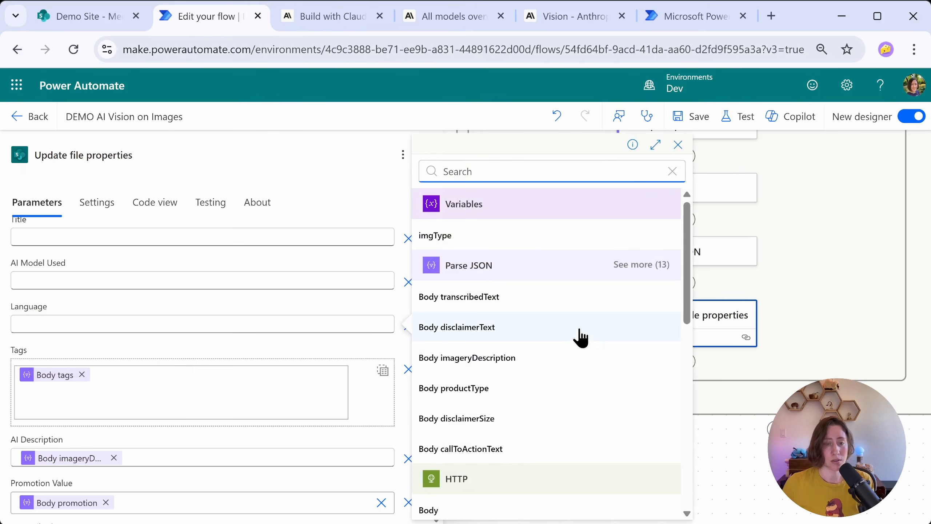
scroll(597, 378, "down", 3)
scroll(652, 314, "up", 3)
scroll(651, 314, "down", 3)
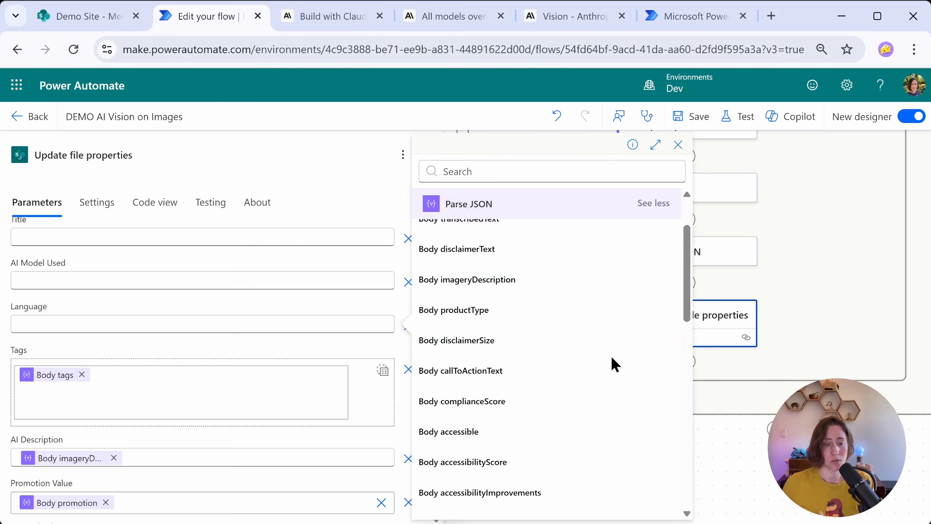
left_click(611, 355)
Step: Set AI Model Used to the expression body('HTTP')?['model']
scroll(164, 370, "up", 2)
left_click(143, 358)
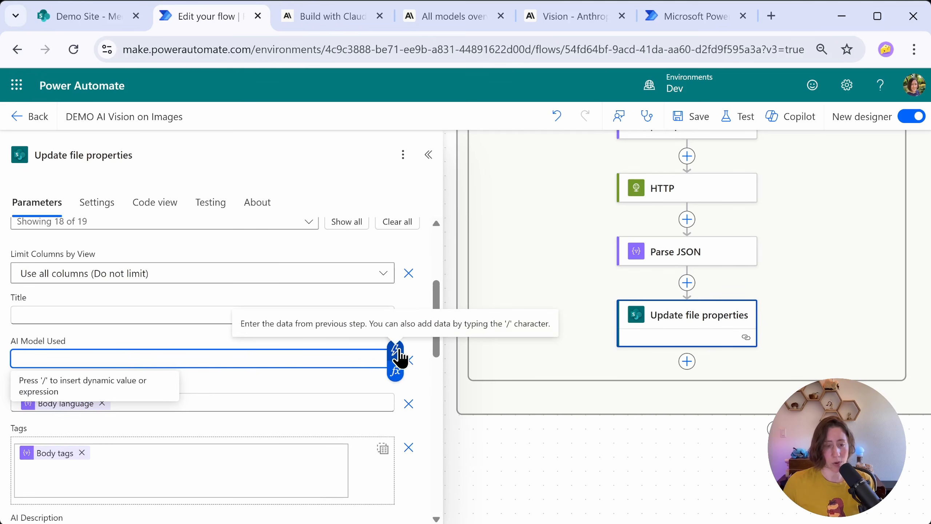
left_click(395, 372)
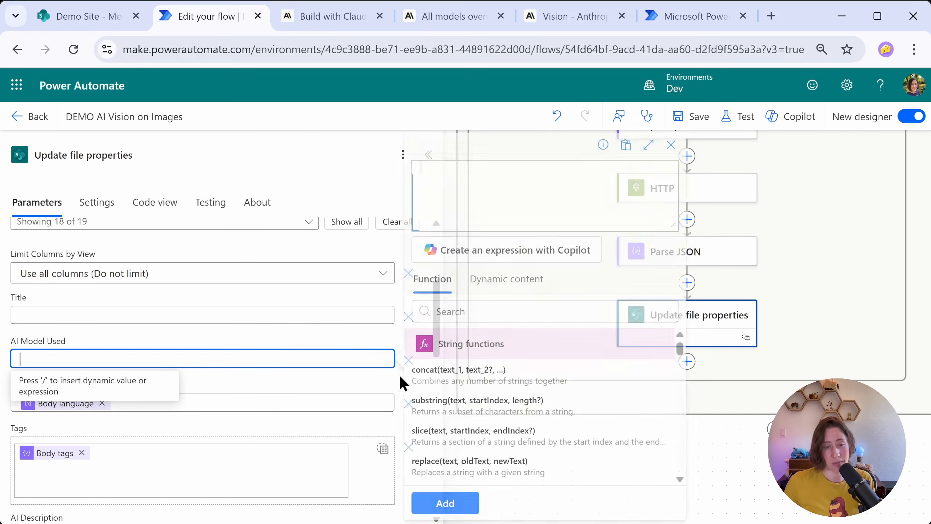
type("body('HTTP")
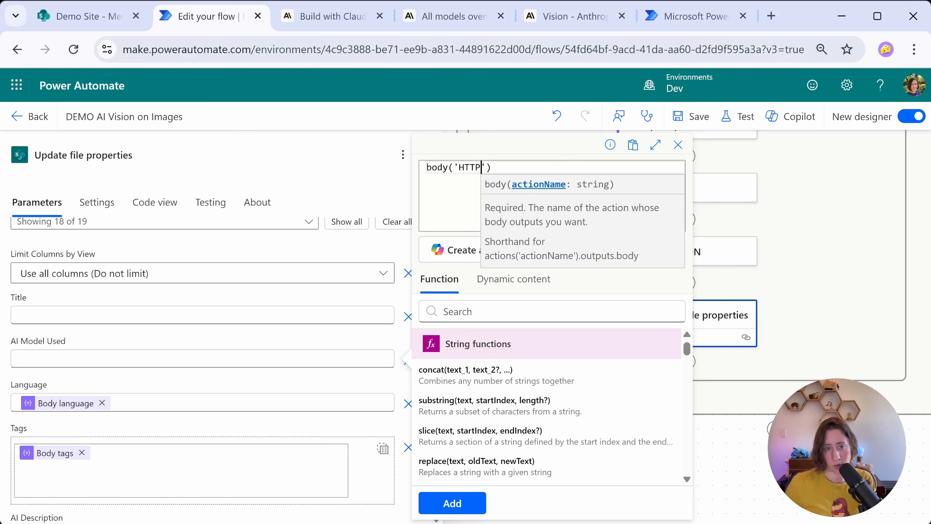
type("'")
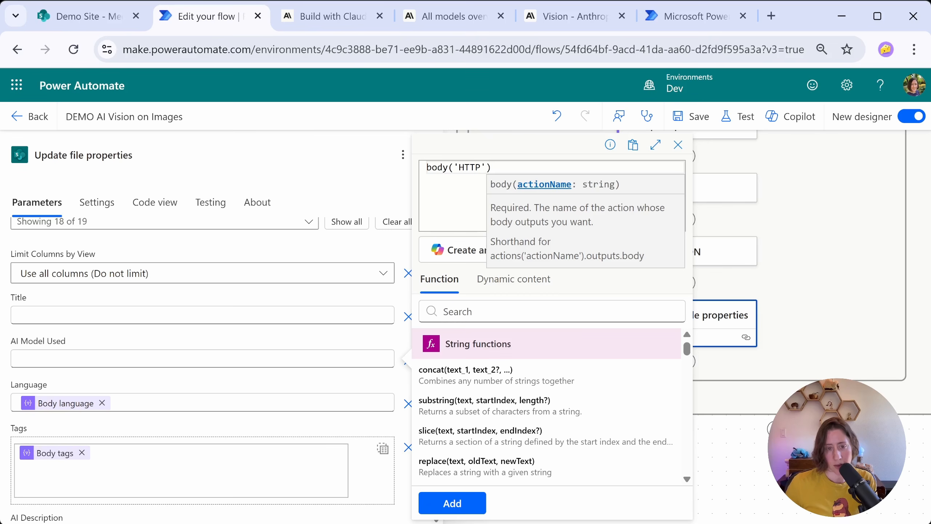
type(")?['model")
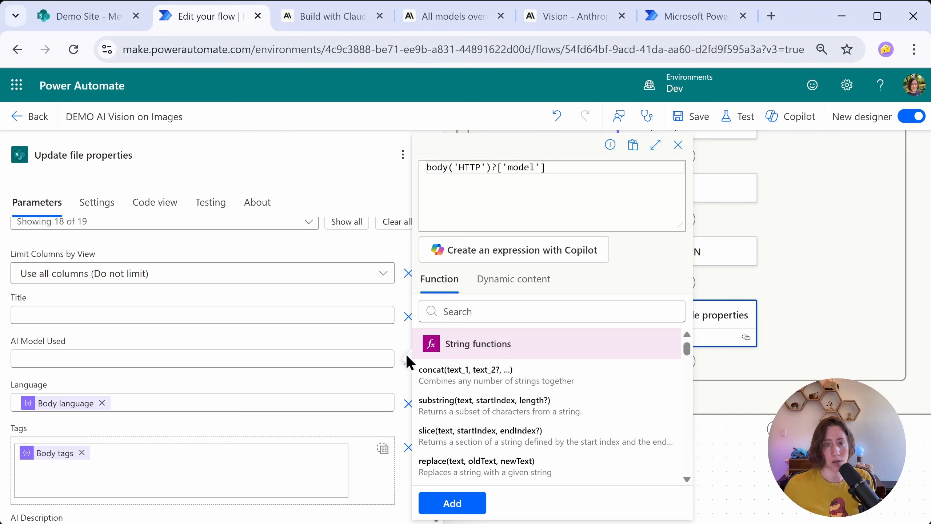
left_click(462, 506)
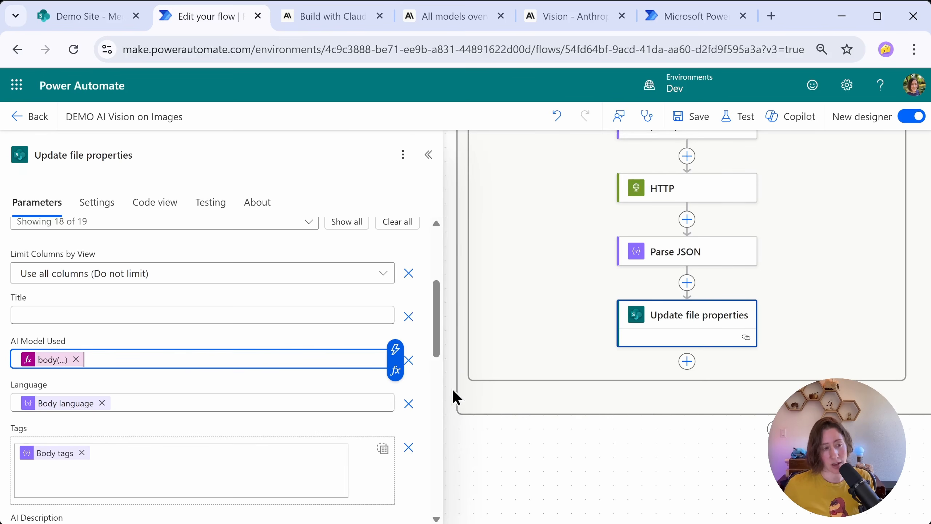
Step: Save the flow and test it automatically with the most recent succeeded run as the recently used trigger
left_click(474, 391)
left_click(699, 117)
left_click(700, 200)
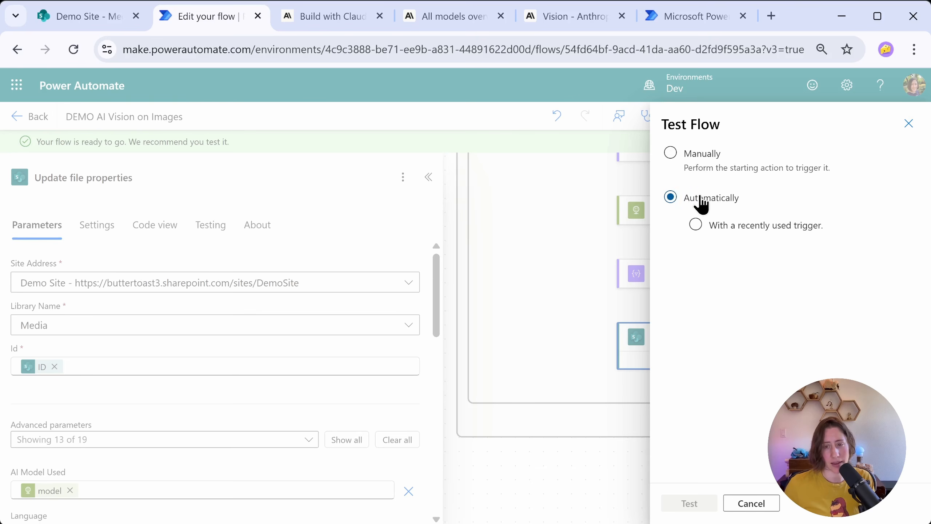
left_click(731, 226)
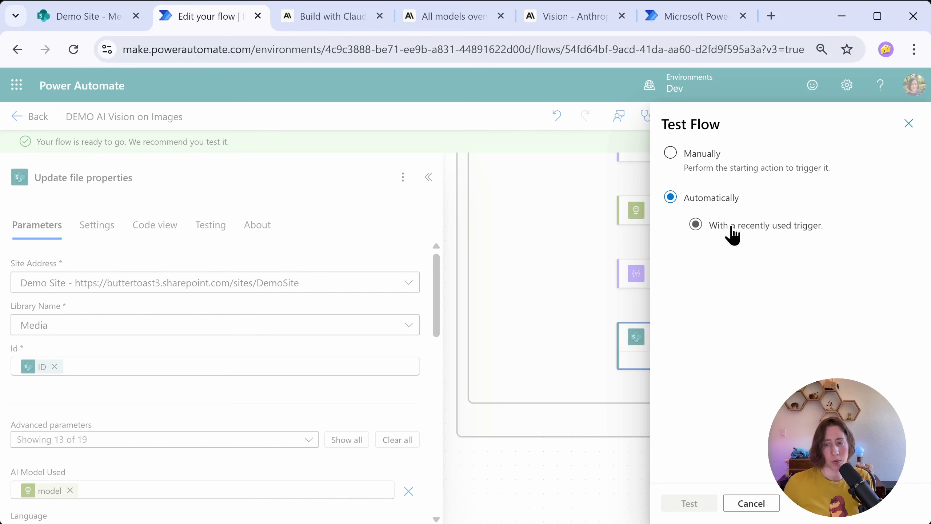
left_click(678, 260)
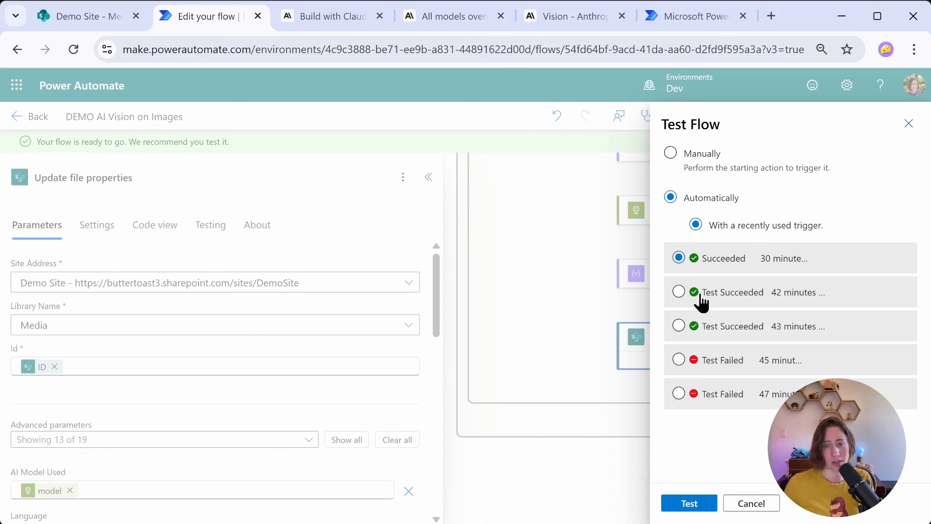
left_click(690, 504)
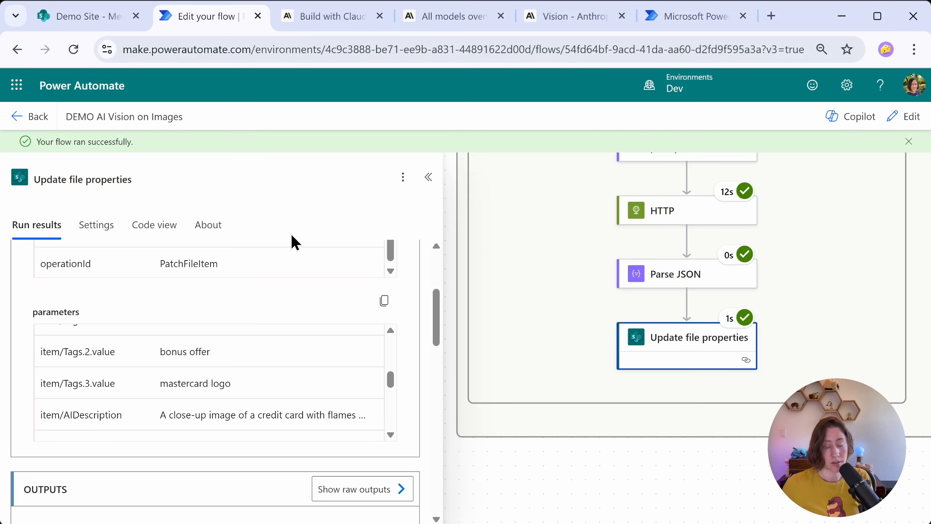
Step: Examine the run results of the Parse JSON action in the test run
scroll(568, 263, "up", 2)
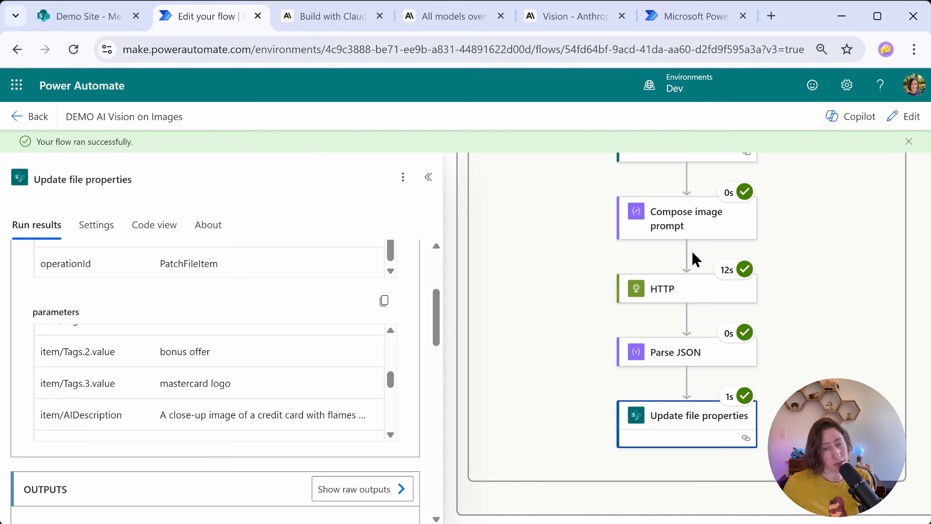
left_click(693, 353)
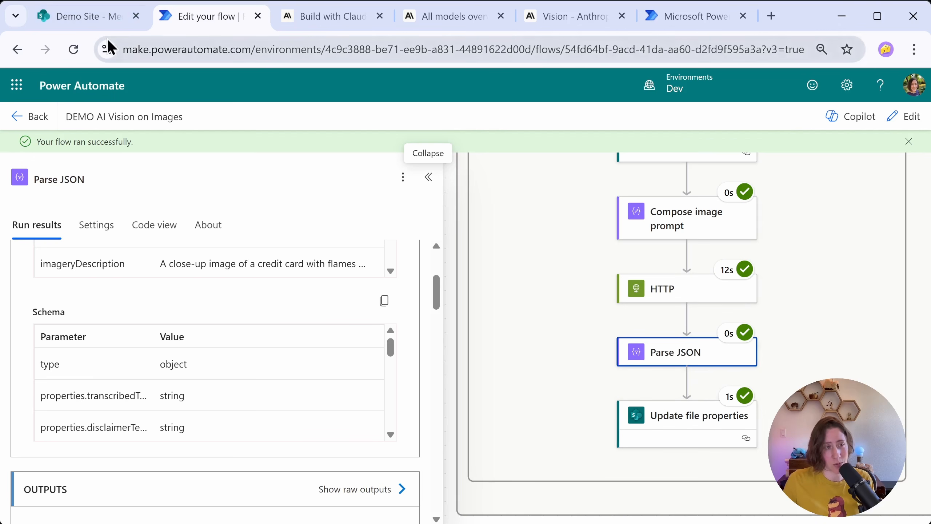
Step: Switch to the SharePoint Media library, reload it and review the first sample ad image's metadata across all columns
left_click(86, 24)
key("F5")
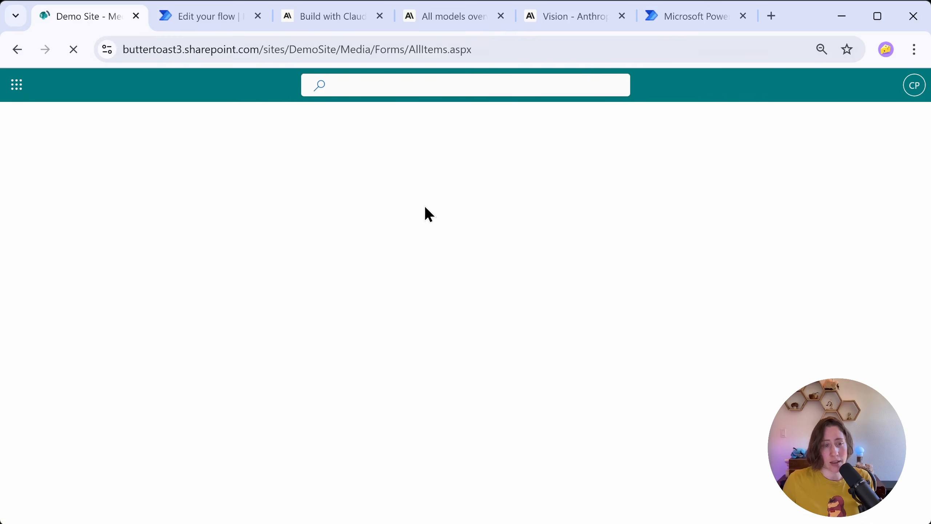
left_click(535, 315)
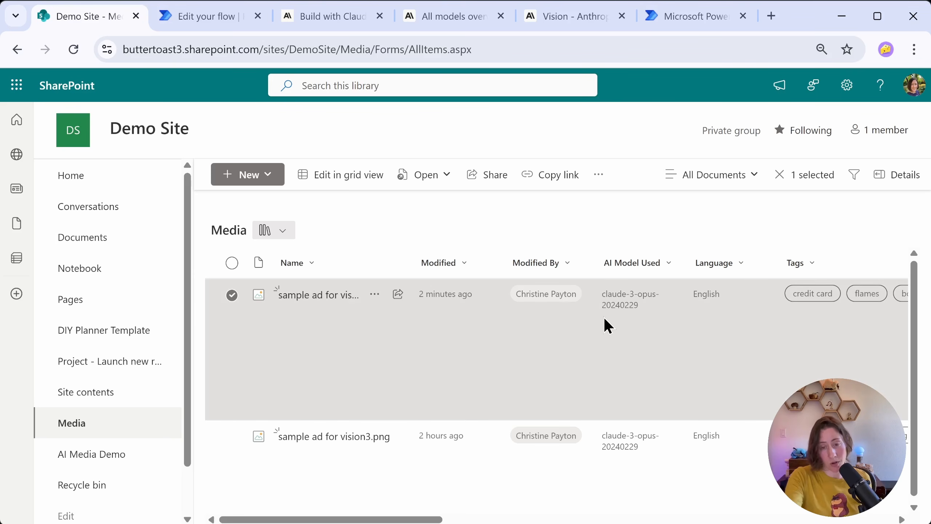
left_click_drag(374, 520, 921, 499)
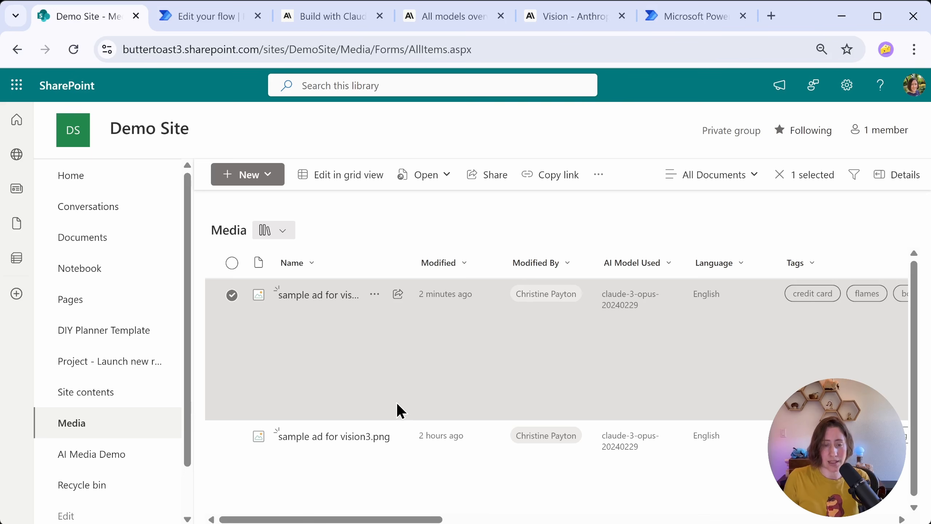